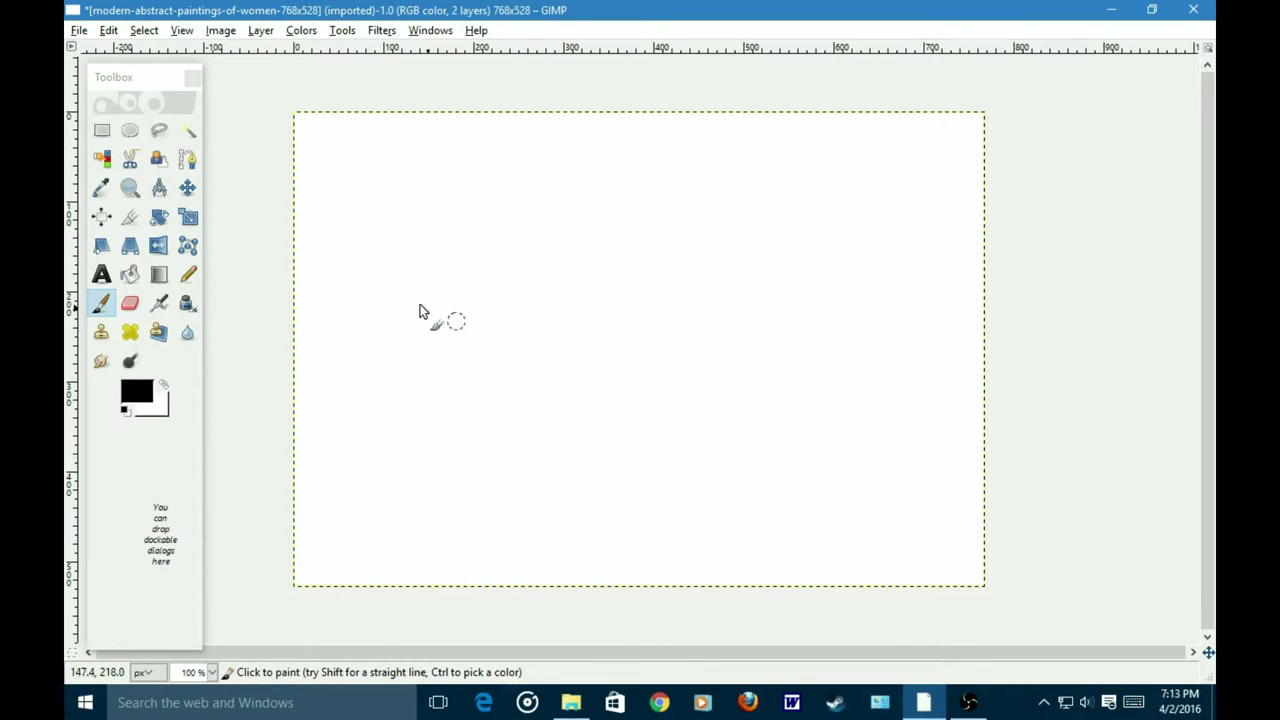
Step: Bucket-fill the blank canvas with a yellow-green foreground colour
click(130, 274)
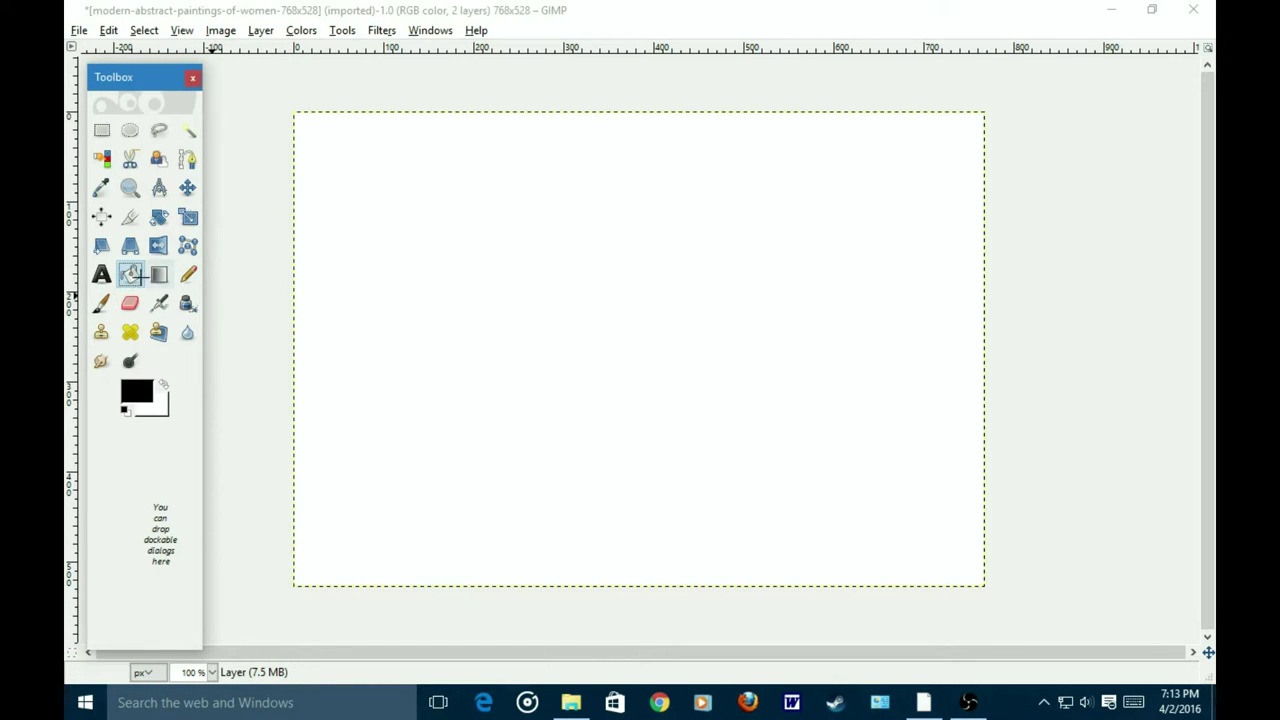
click(137, 391)
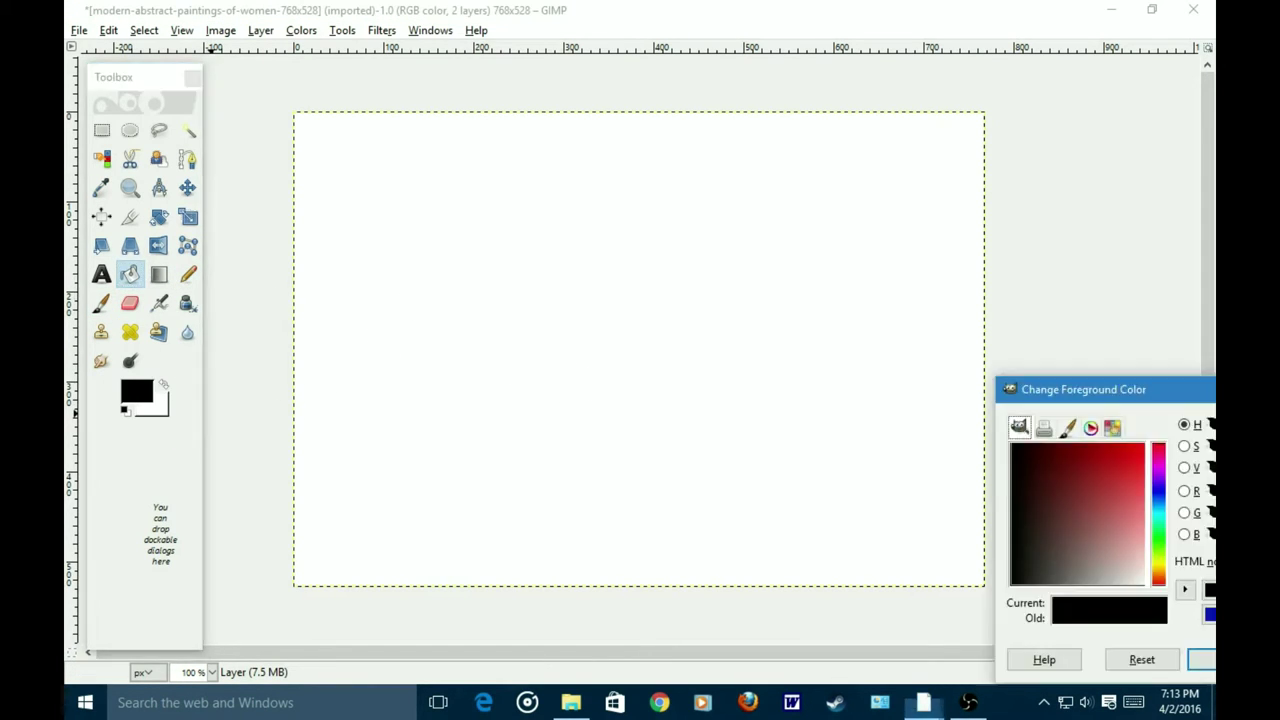
mouse_move(1161, 532)
mouse_down()
mouse_move(1158, 558)
mouse_move(1121, 458)
mouse_up()
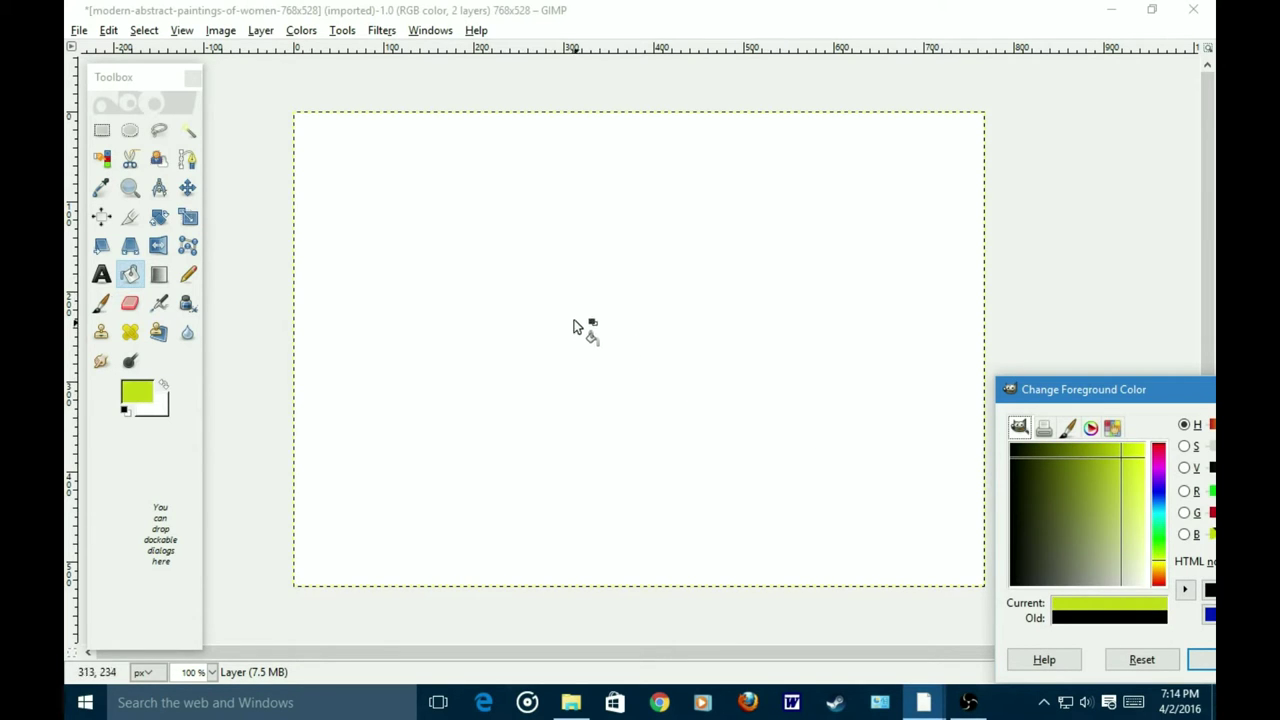
click(1200, 659)
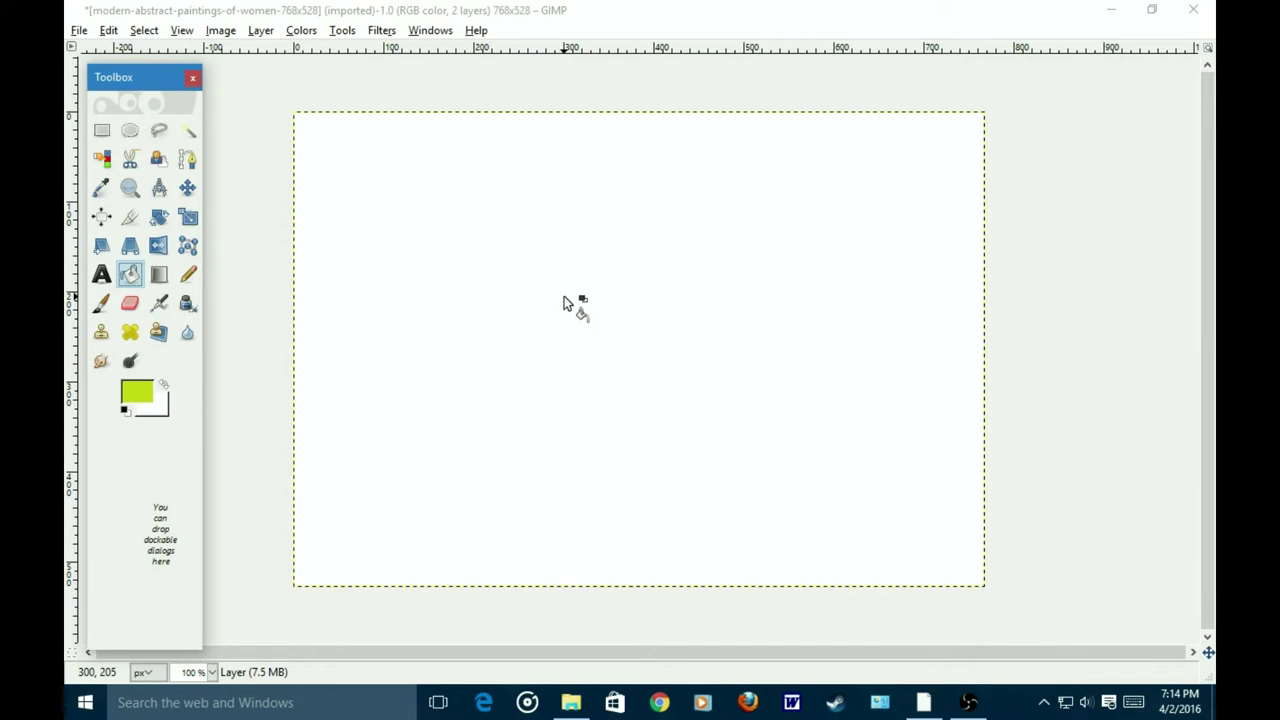
click(574, 333)
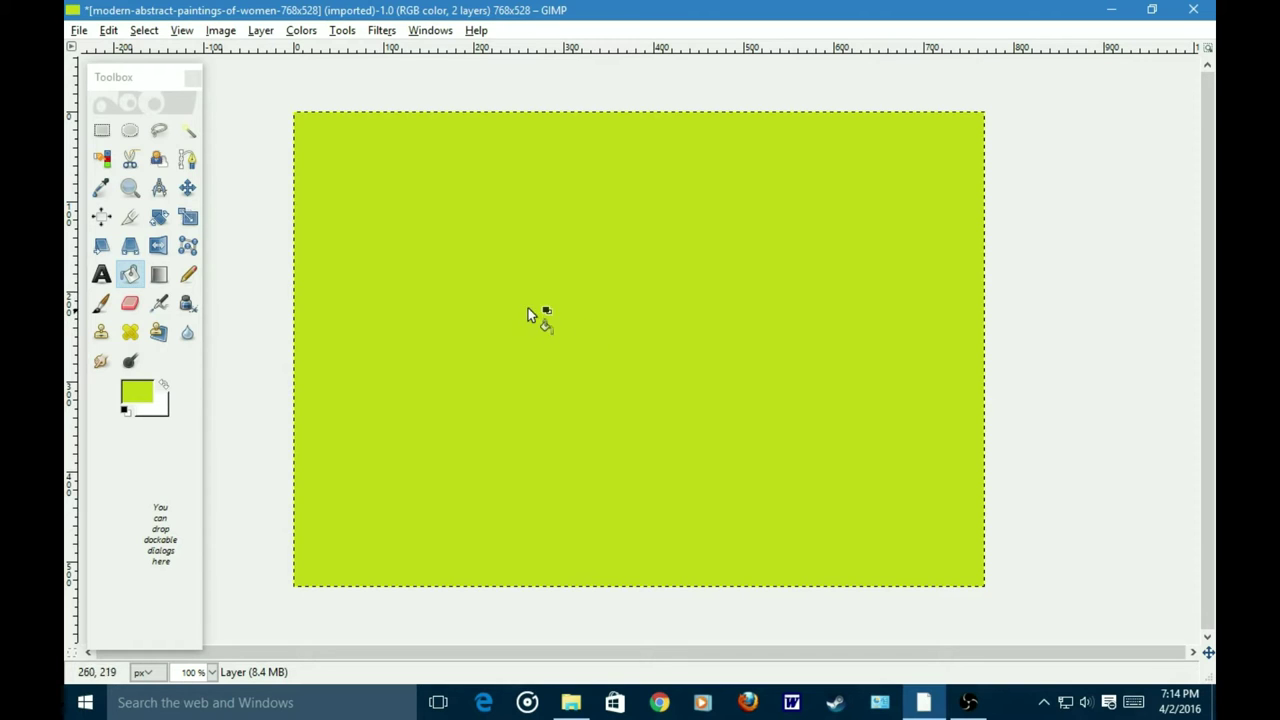
Step: Lighten the colour to a pale lime-yellow and refill the whole canvas with it
click(145, 390)
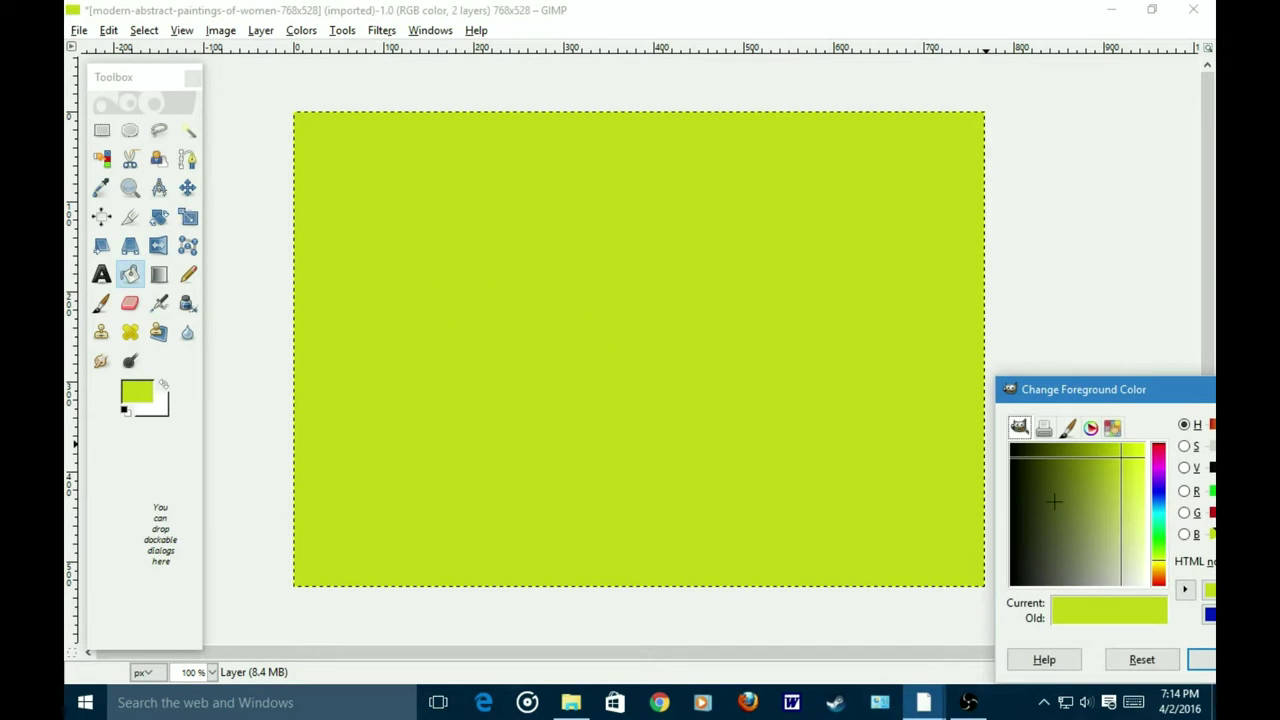
drag(1107, 499, 1140, 497)
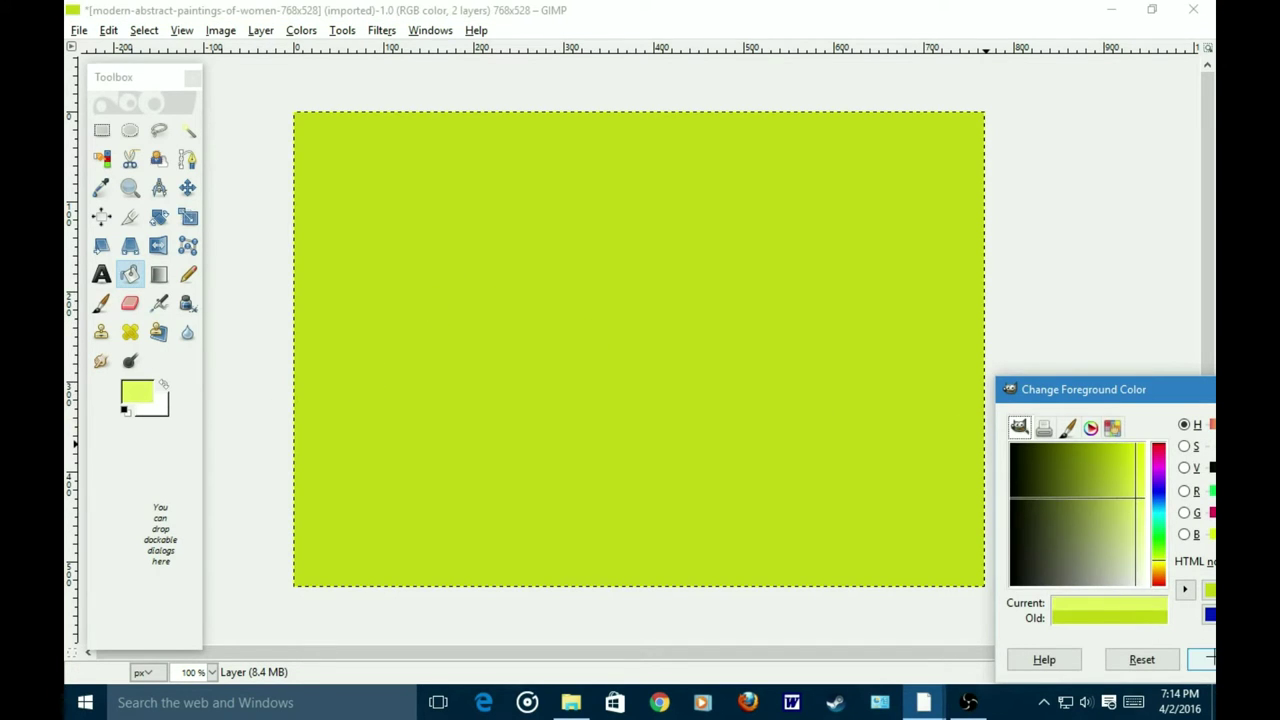
click(922, 500)
click(1202, 660)
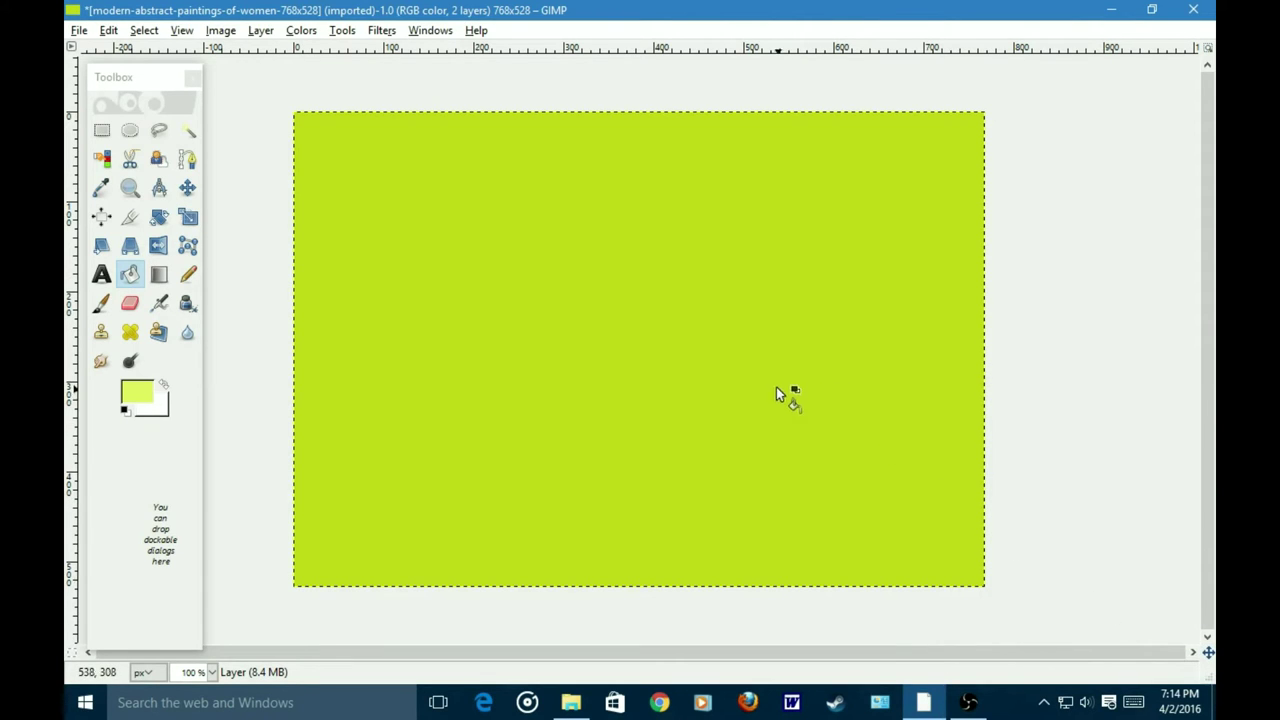
click(612, 334)
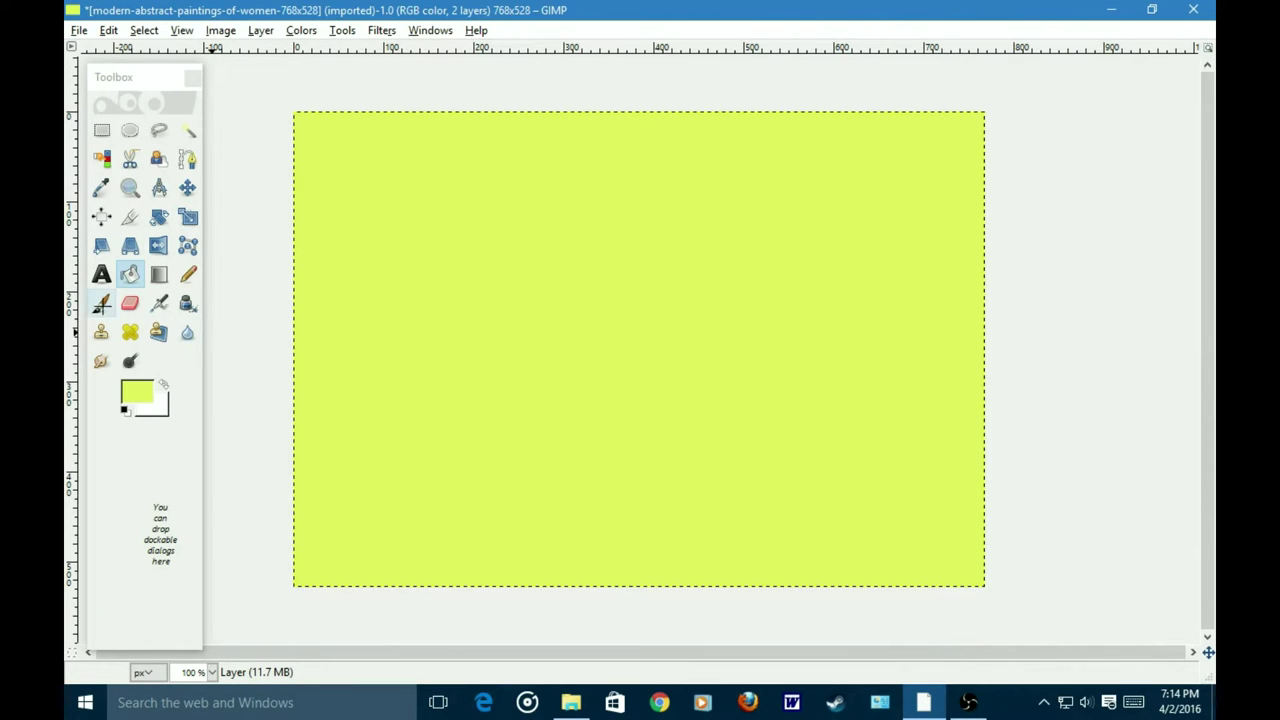
Step: Choose the Paintbrush and set the foreground colour to red
click(101, 303)
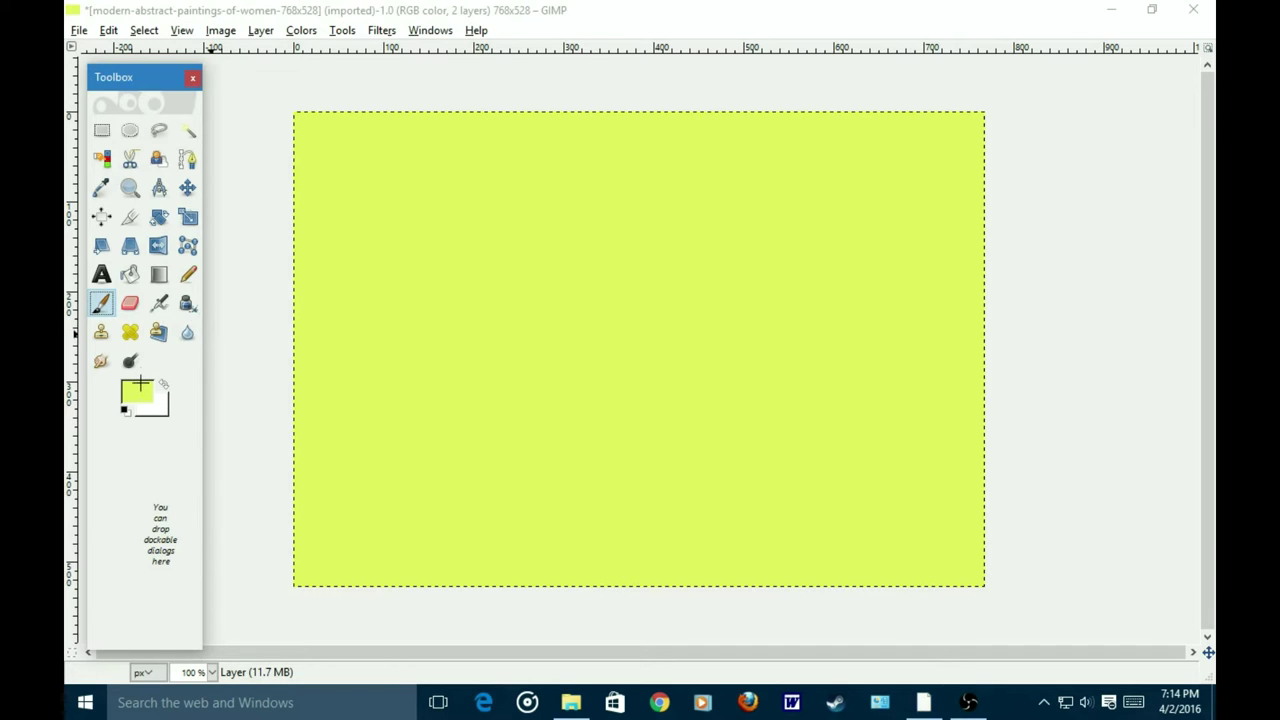
click(140, 378)
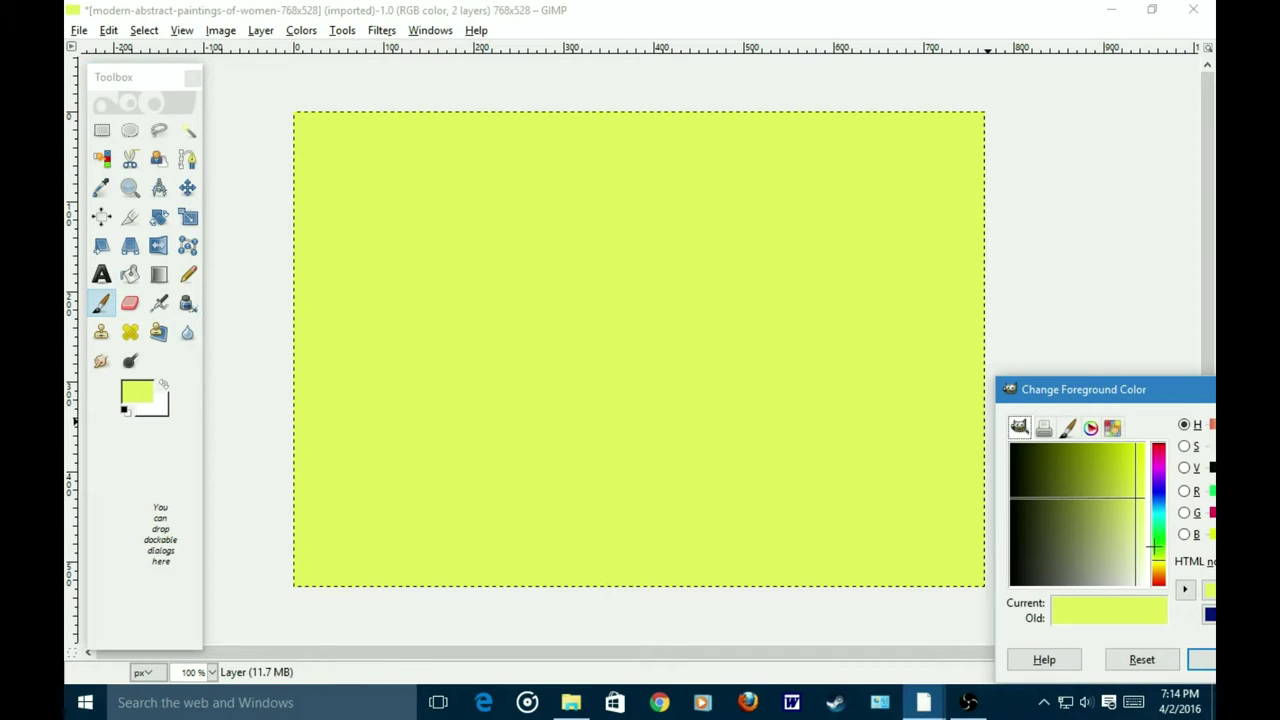
drag(1155, 548, 1143, 443)
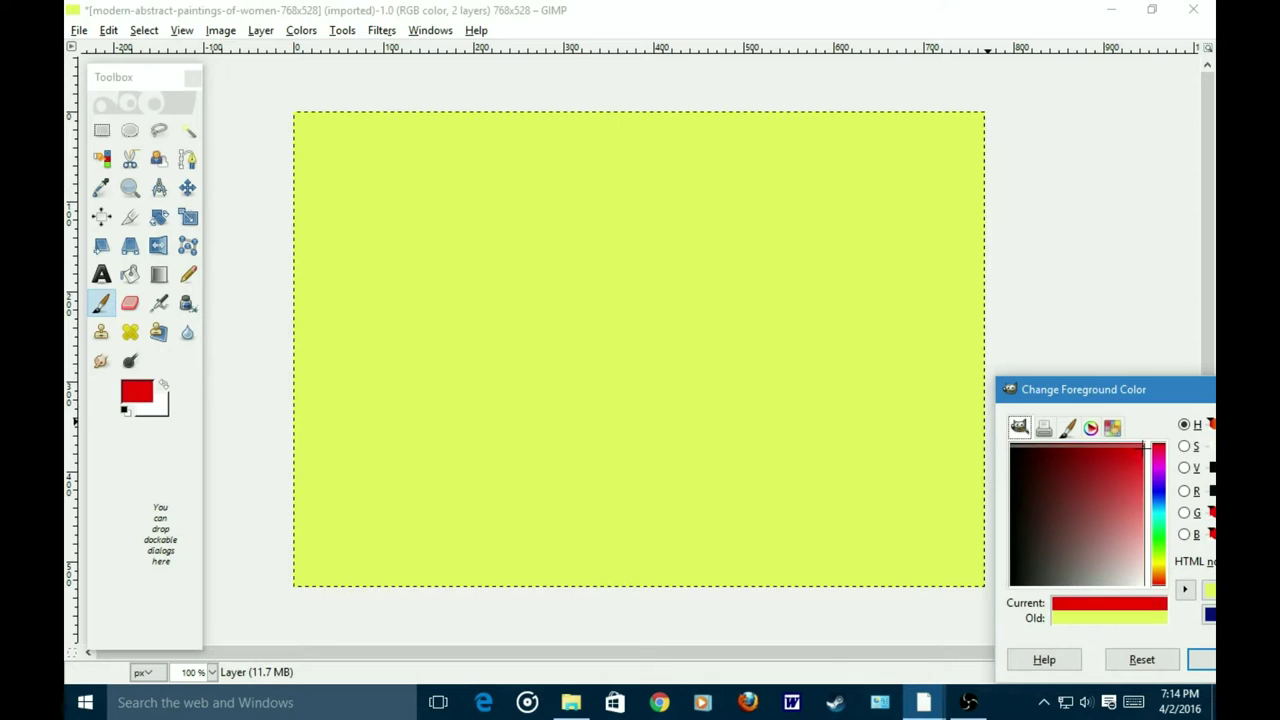
click(1199, 655)
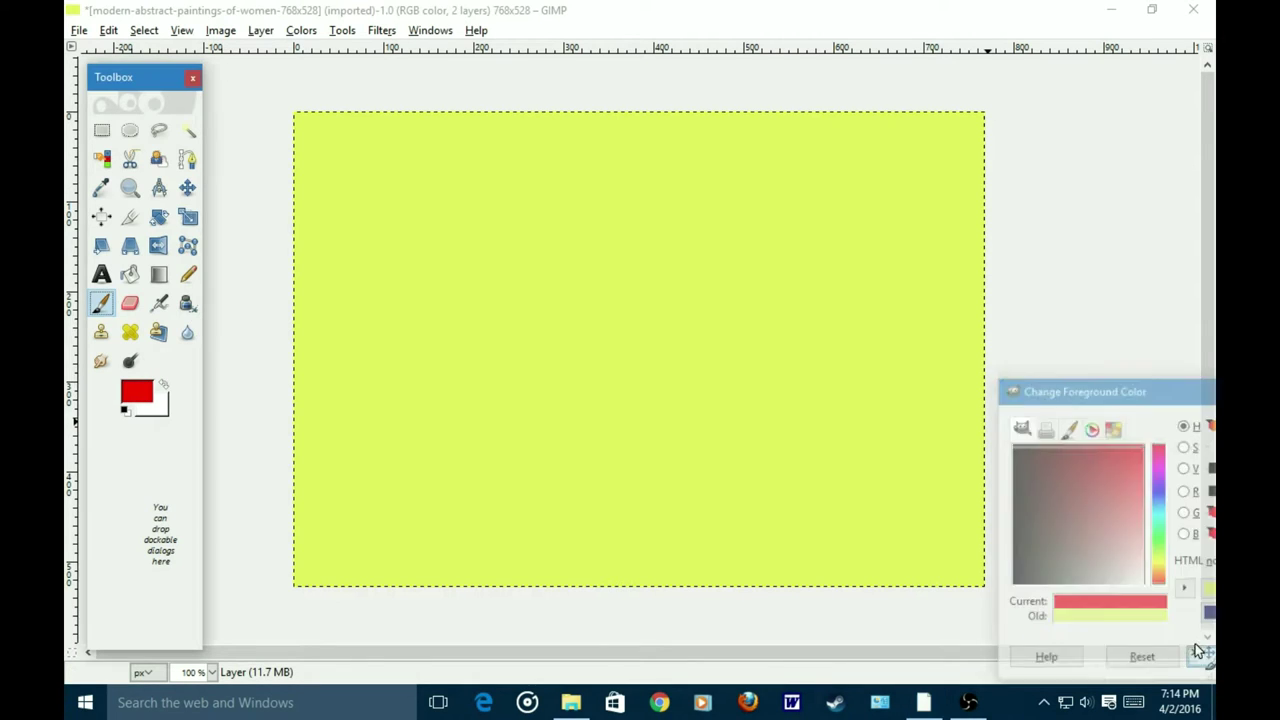
Step: Paint a solid red lip shape with an upper-lip dip, left of centre
click(472, 376)
mouse_move(472, 377)
mouse_down()
mouse_move(523, 328)
mouse_move(568, 340)
mouse_up()
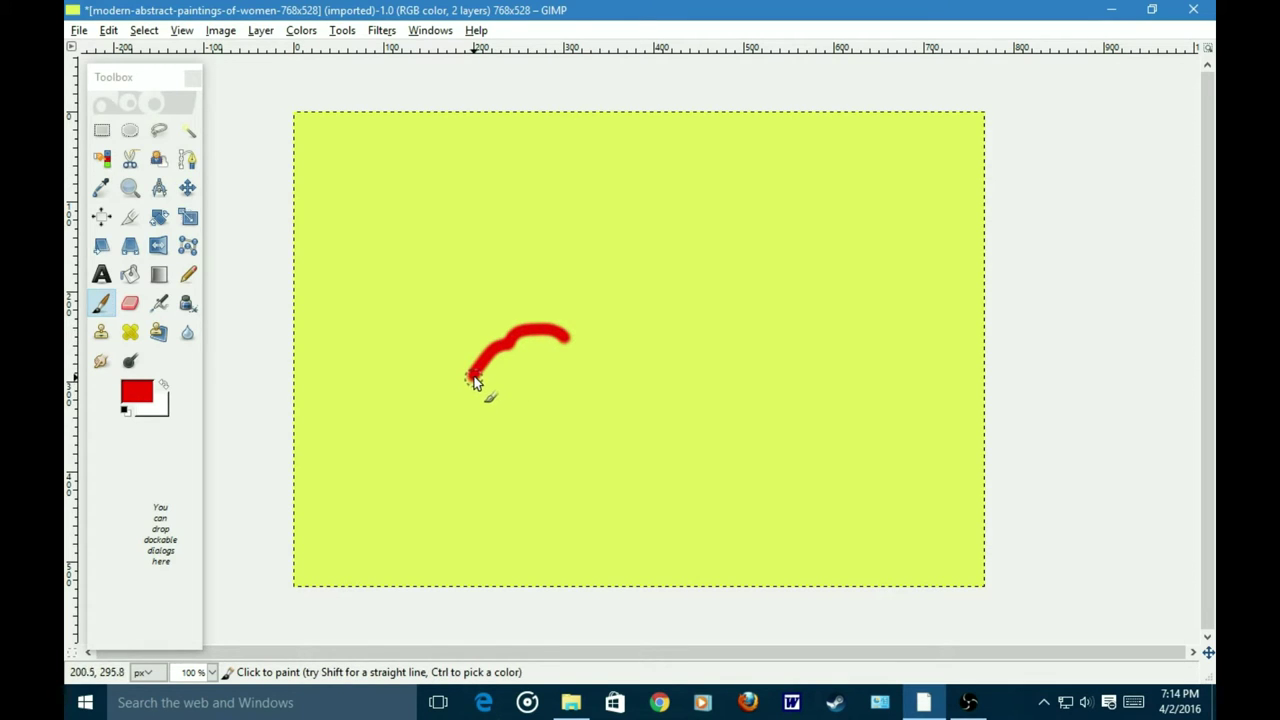
drag(479, 379, 566, 343)
mouse_move(506, 358)
mouse_down()
mouse_move(547, 339)
mouse_move(530, 352)
mouse_move(564, 329)
mouse_move(535, 318)
mouse_move(487, 335)
mouse_move(466, 374)
mouse_move(489, 343)
mouse_move(467, 376)
mouse_move(477, 384)
mouse_move(564, 334)
mouse_move(469, 384)
mouse_up()
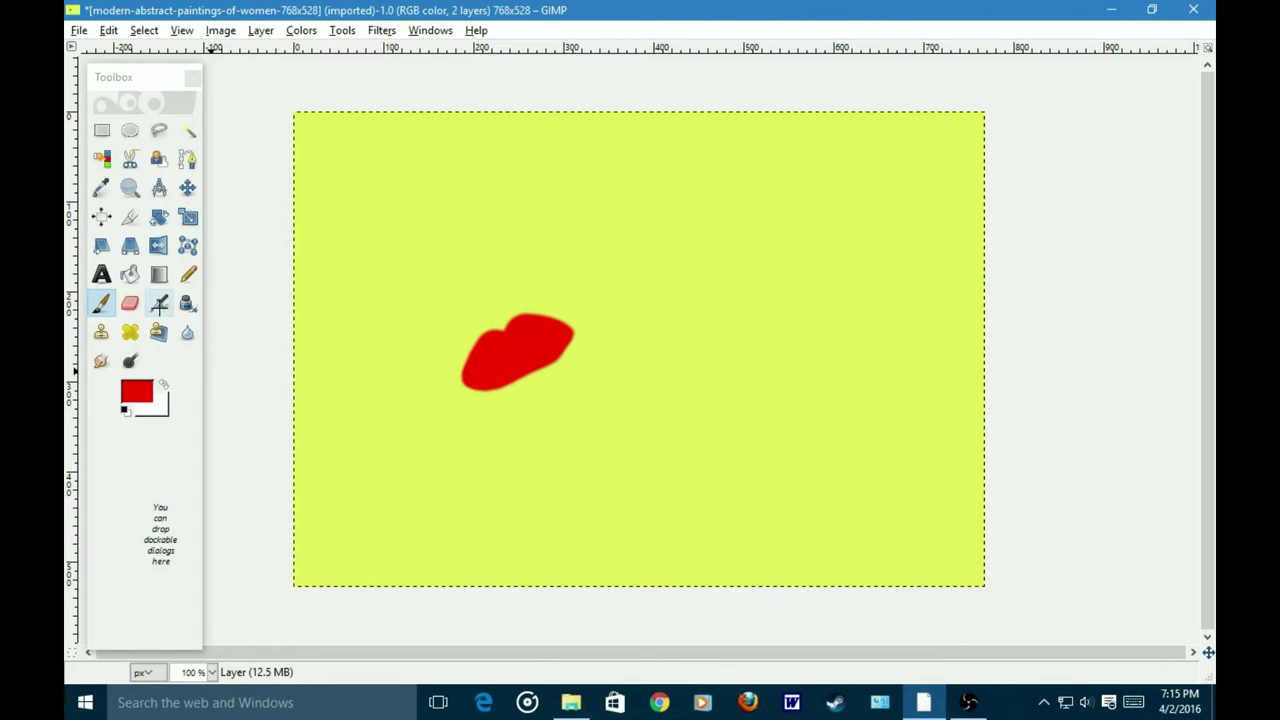
Step: Set the foreground colour to white
click(124, 400)
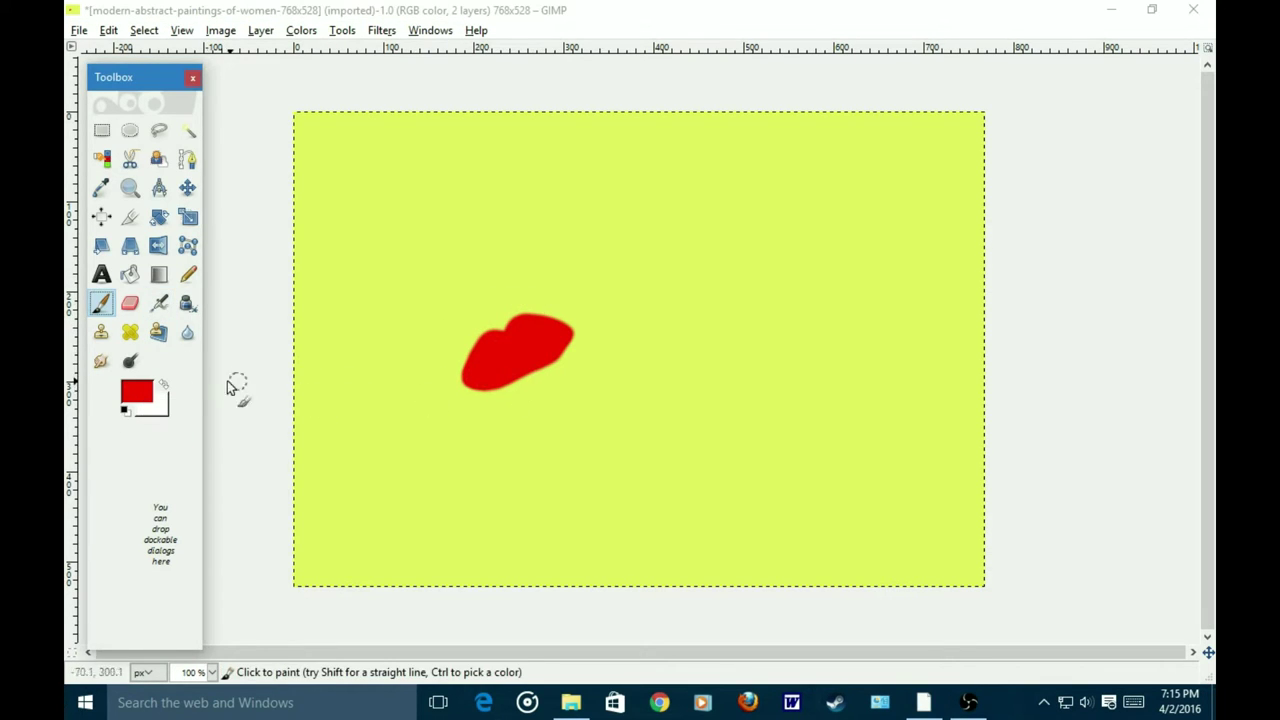
click(137, 390)
click(1147, 590)
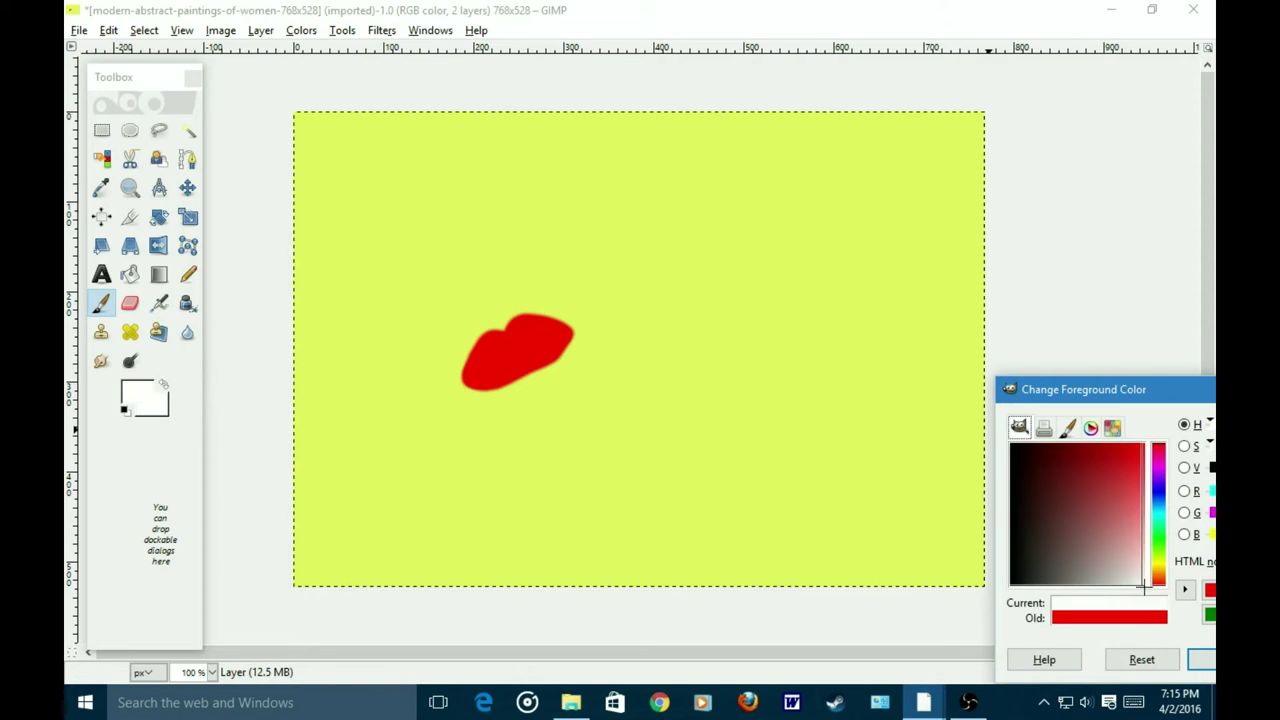
click(1198, 657)
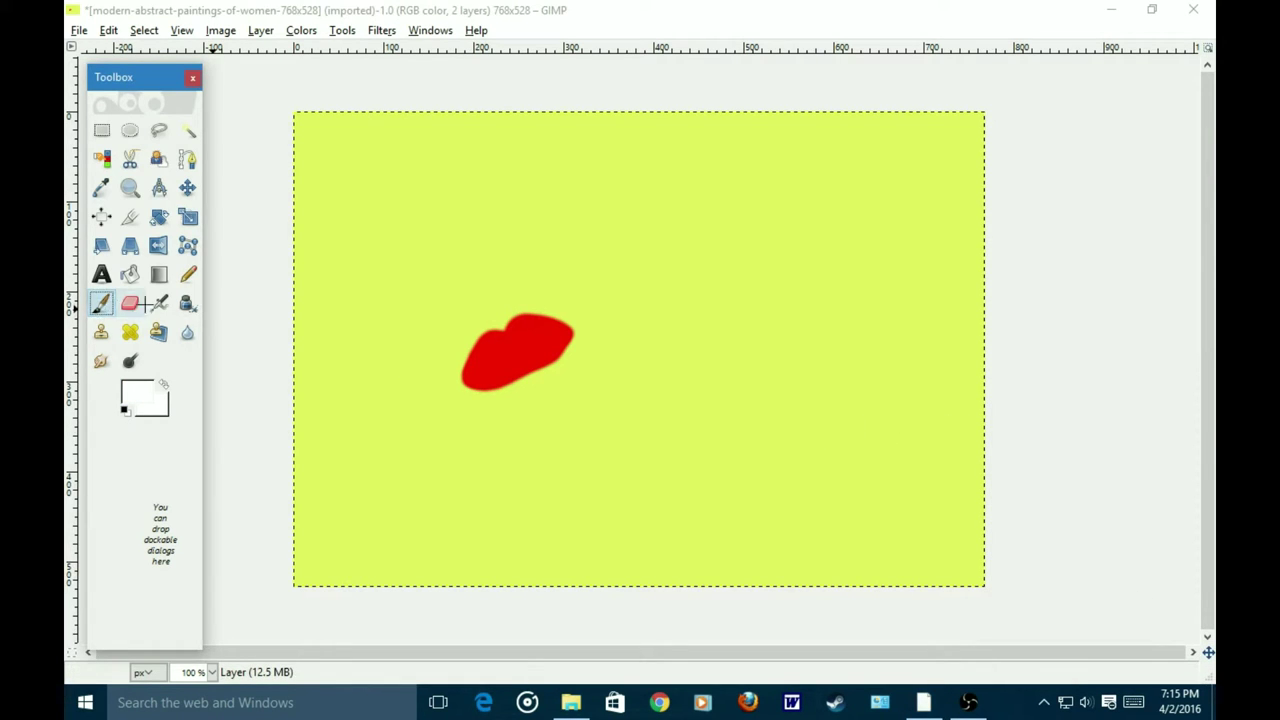
Step: Paint two white oval blobs above the lips, the second higher and to the right
click(385, 247)
mouse_move(399, 257)
mouse_down()
mouse_move(375, 283)
mouse_move(398, 252)
mouse_move(362, 280)
mouse_move(396, 266)
mouse_move(381, 243)
mouse_move(363, 272)
mouse_move(381, 290)
mouse_move(377, 248)
mouse_up()
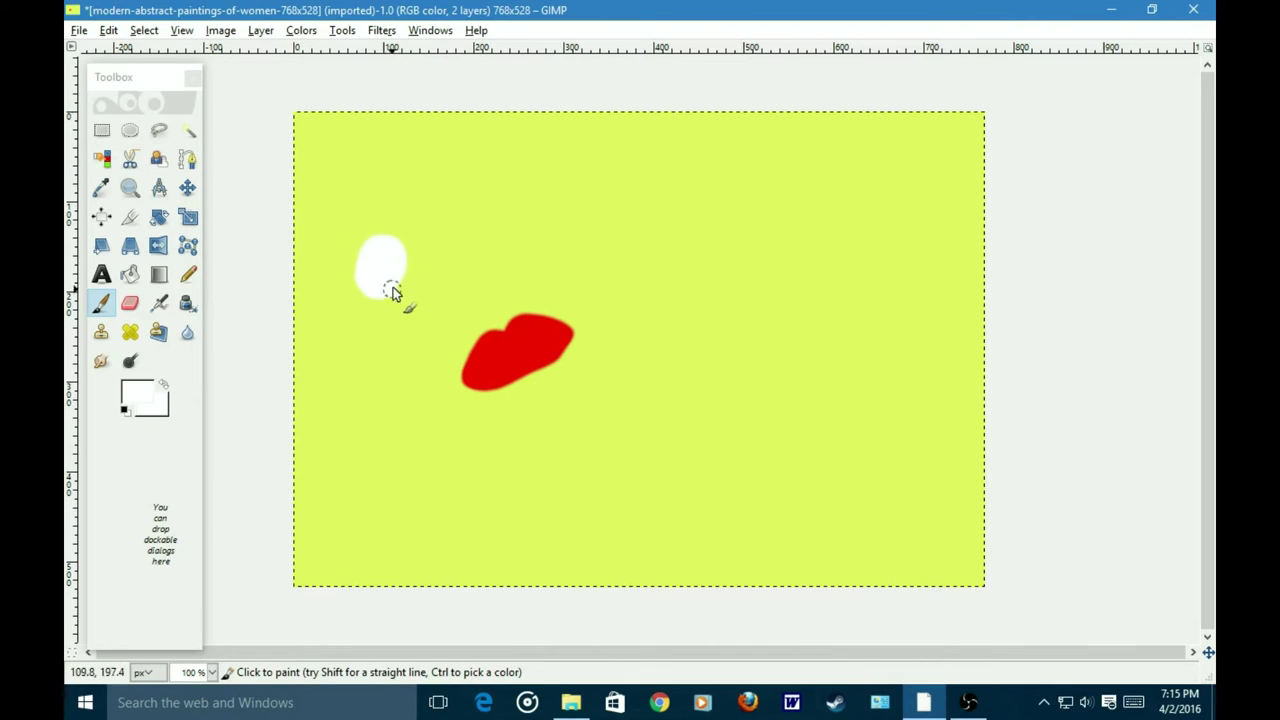
mouse_move(512, 192)
mouse_down()
mouse_move(549, 195)
mouse_move(543, 217)
mouse_move(524, 204)
mouse_up()
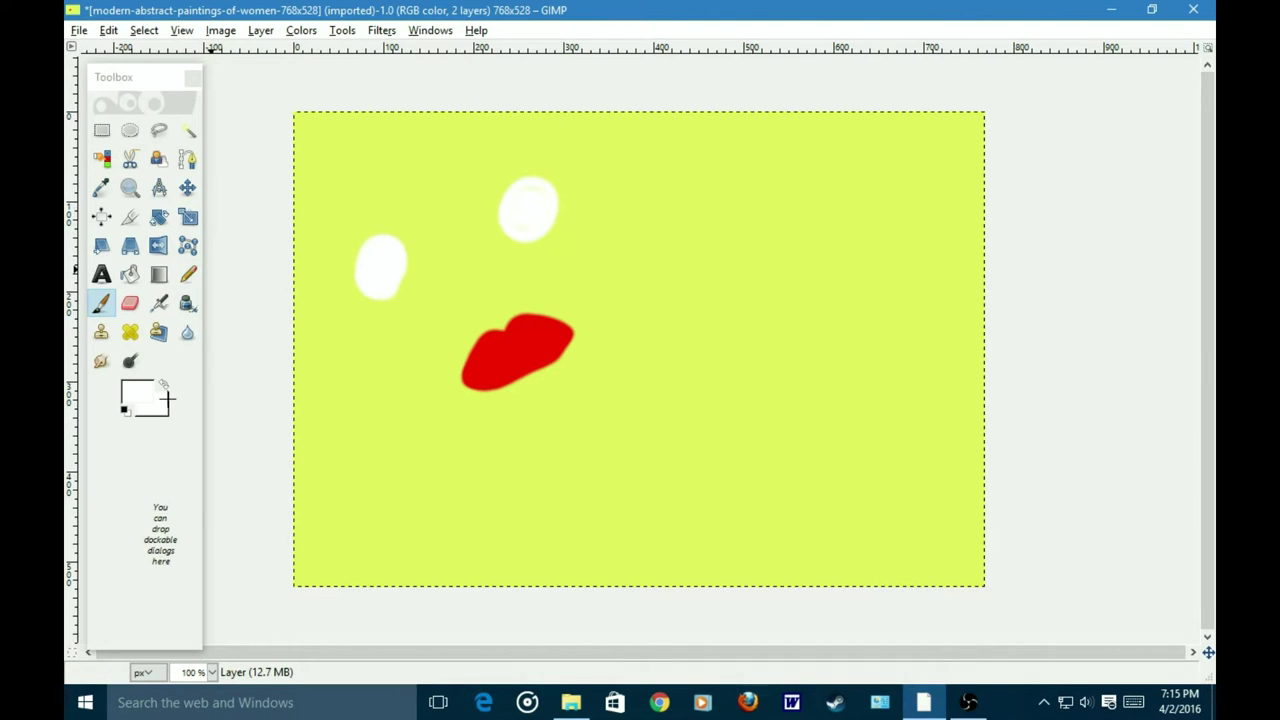
Step: Make black the paint colour and dot a black pupil into each white eye
click(160, 405)
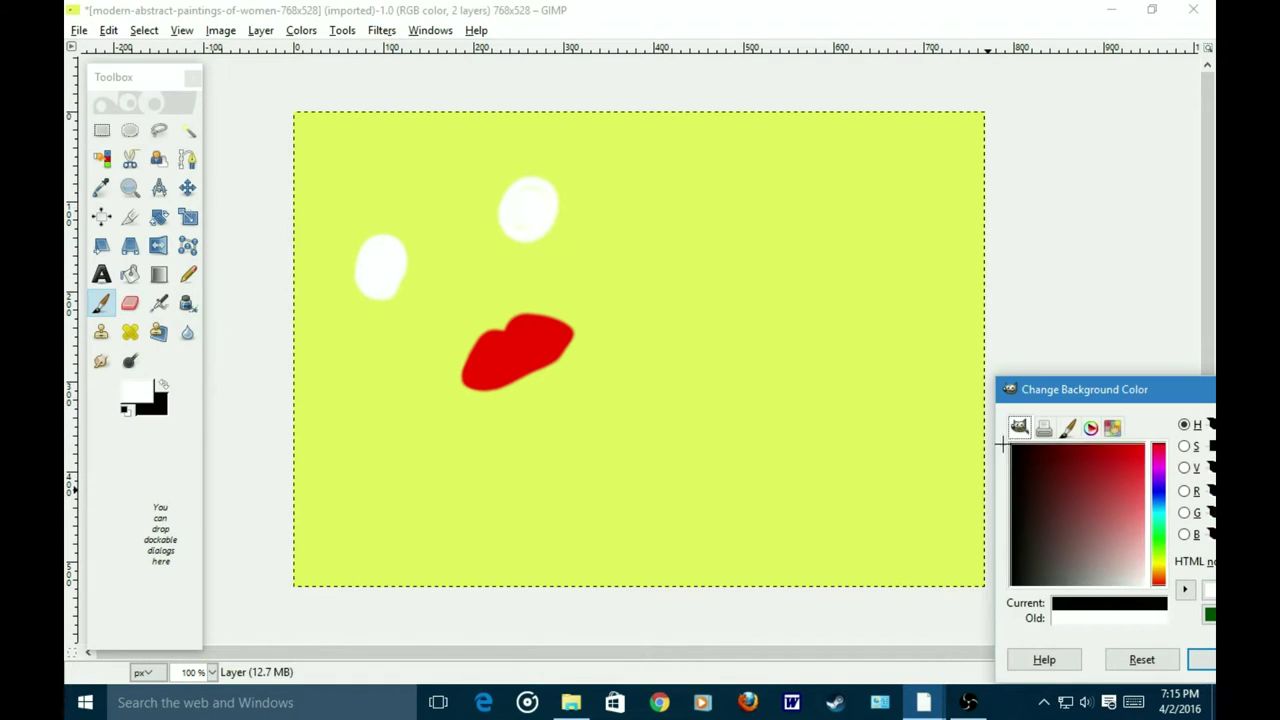
click(1198, 659)
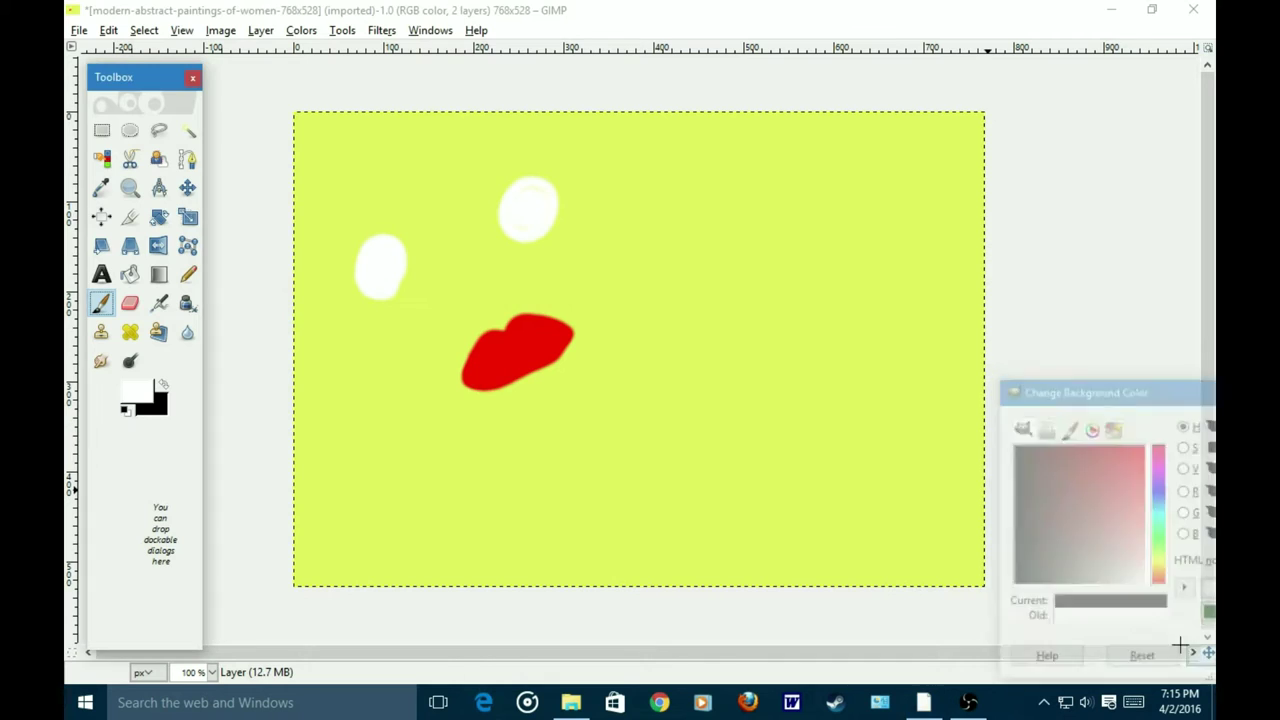
click(381, 268)
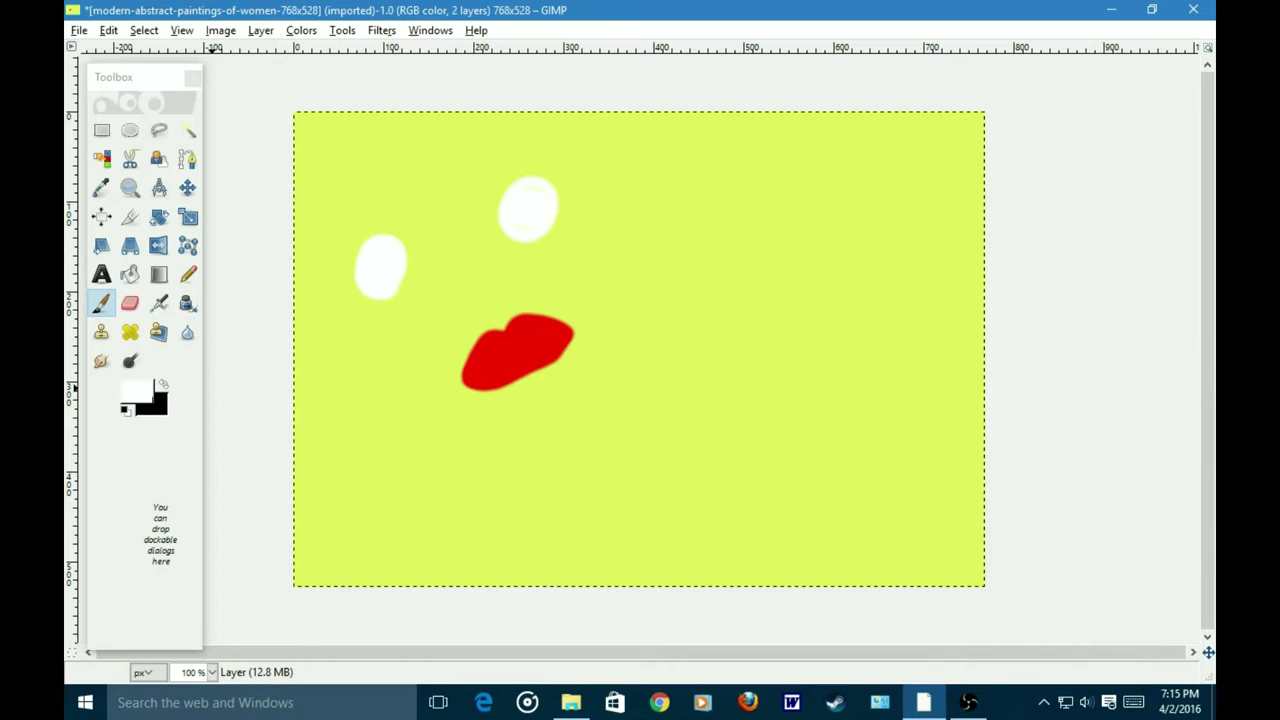
click(145, 395)
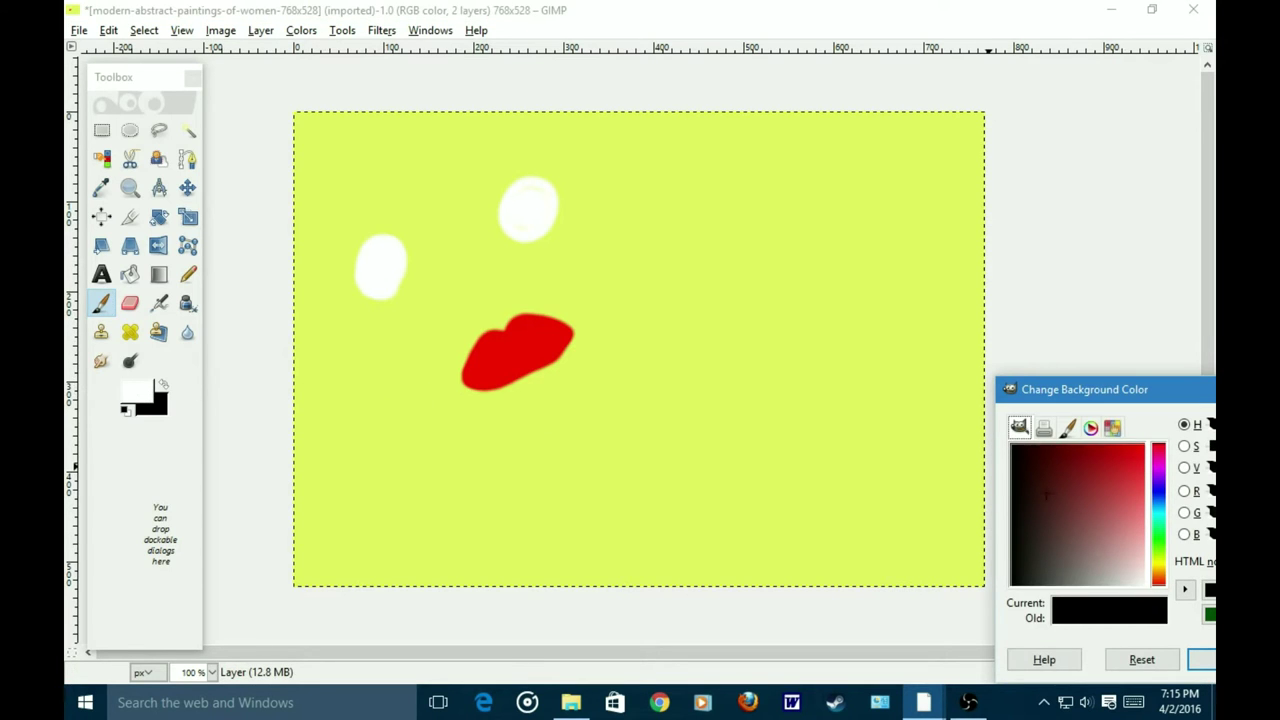
click(1200, 659)
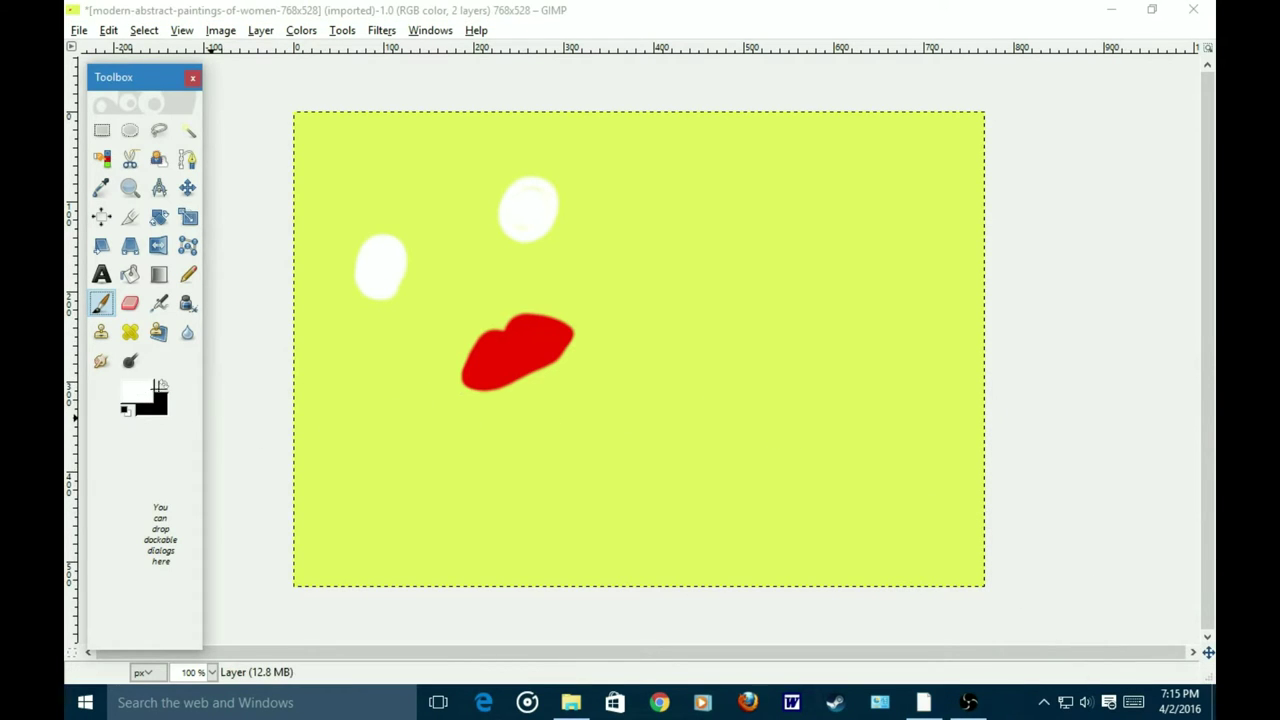
click(162, 385)
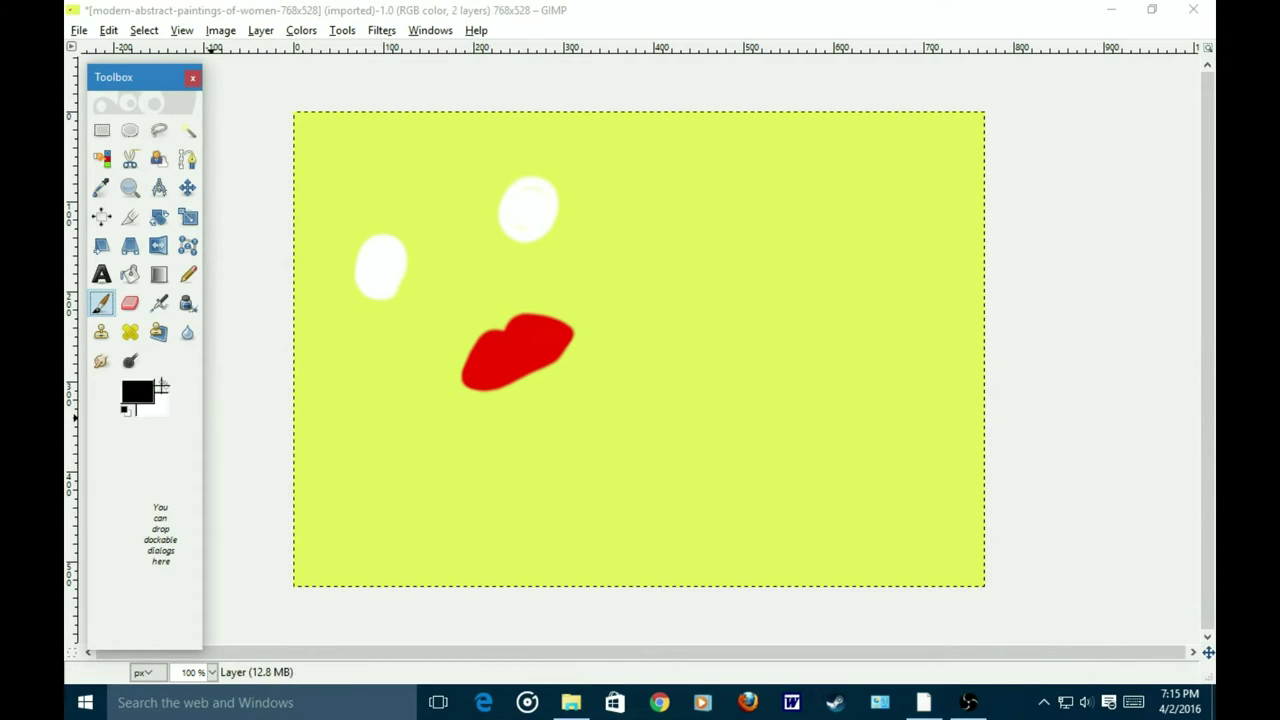
click(380, 268)
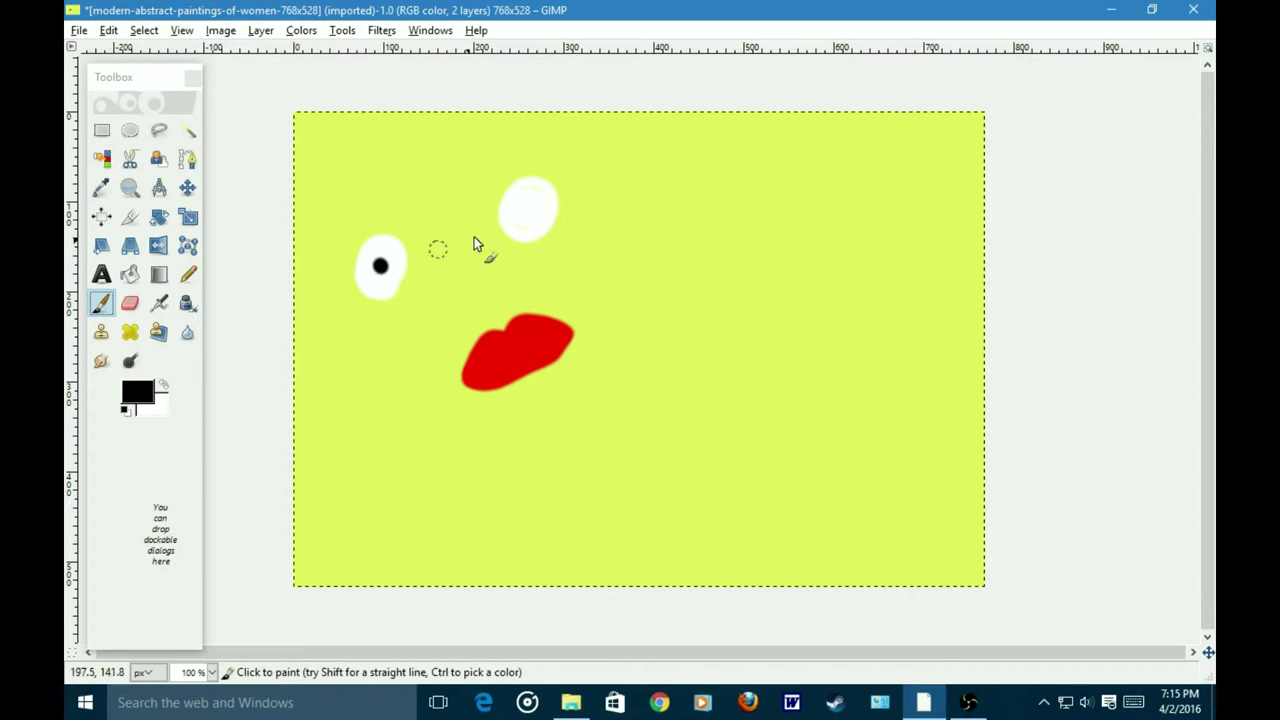
click(527, 209)
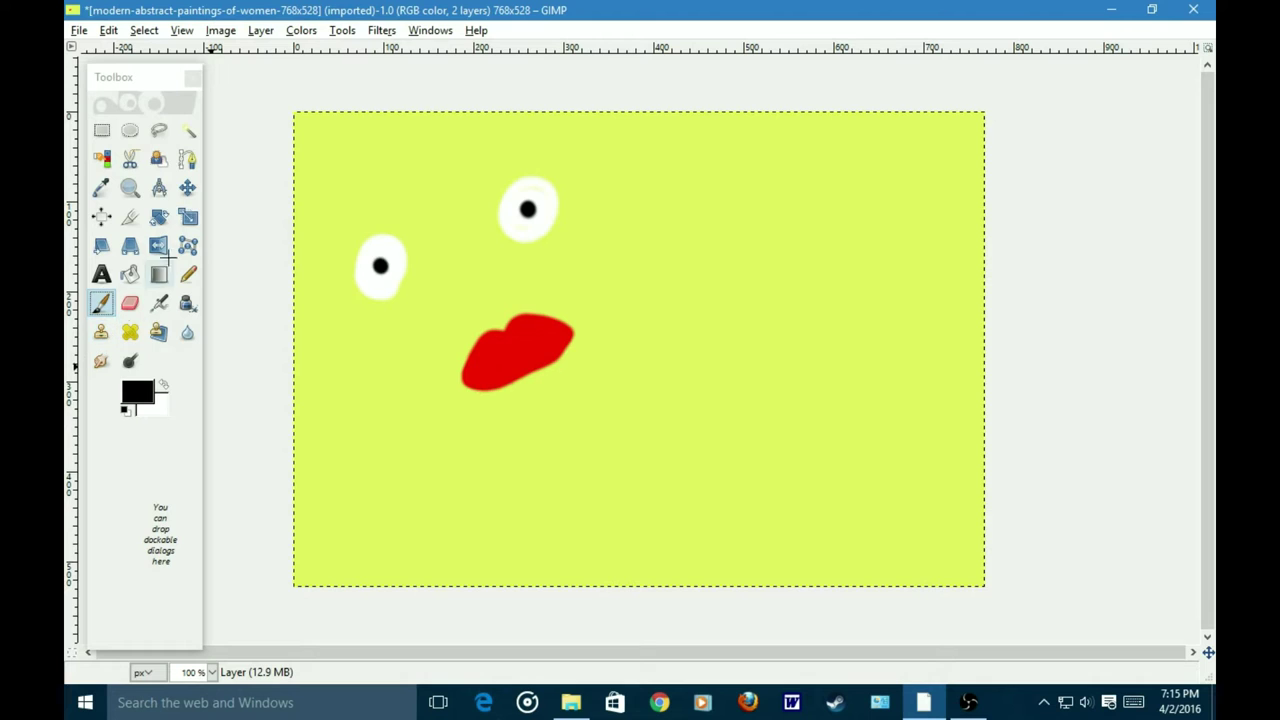
Step: Sample the yellow-green background and brush it over the eye edges into slanted almonds
click(101, 188)
click(432, 412)
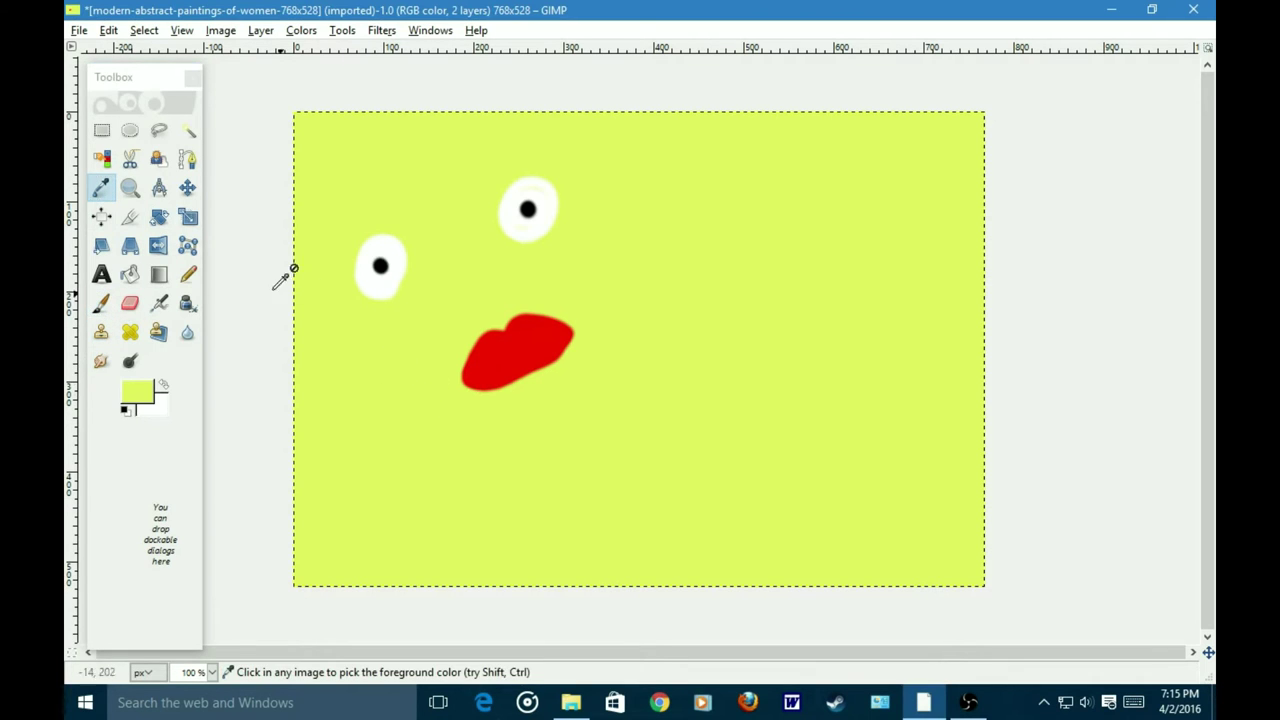
click(101, 303)
click(344, 275)
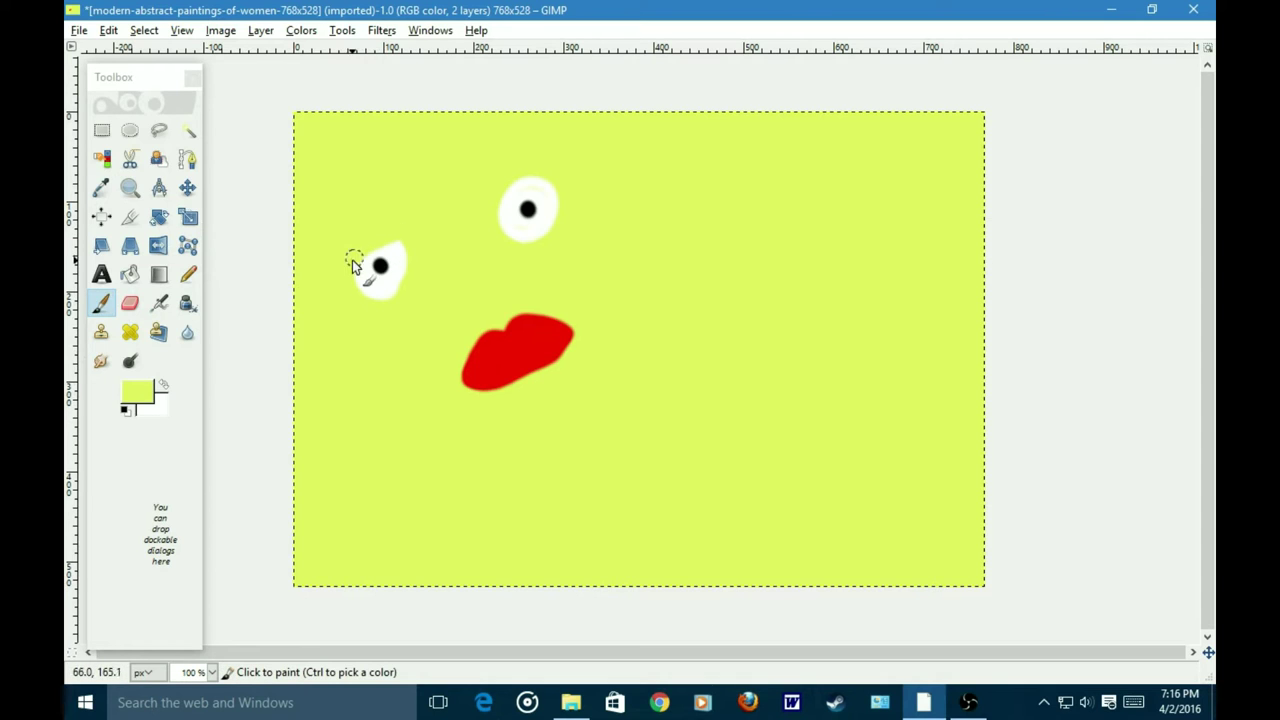
mouse_move(348, 270)
mouse_down()
mouse_move(355, 313)
mouse_move(405, 262)
mouse_up()
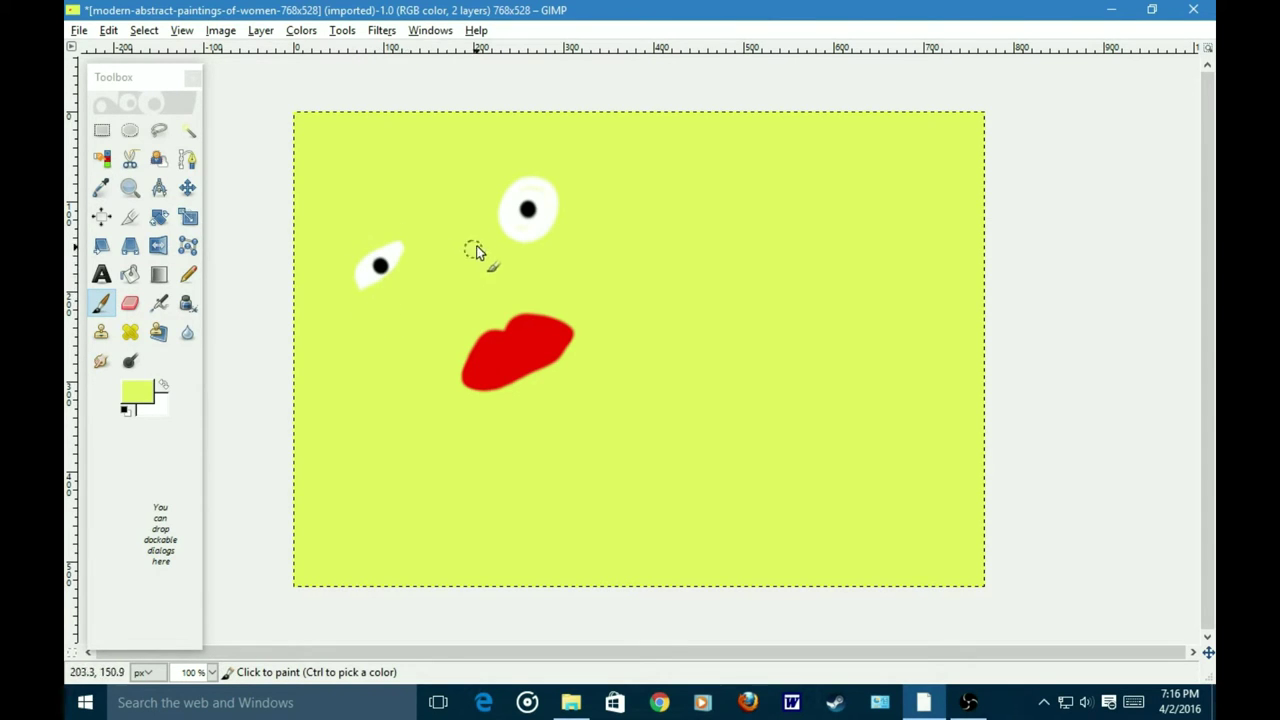
mouse_move(568, 196)
mouse_down()
mouse_move(517, 243)
mouse_move(535, 235)
mouse_move(460, 236)
mouse_move(558, 178)
mouse_move(493, 203)
mouse_move(544, 178)
mouse_move(517, 200)
mouse_up()
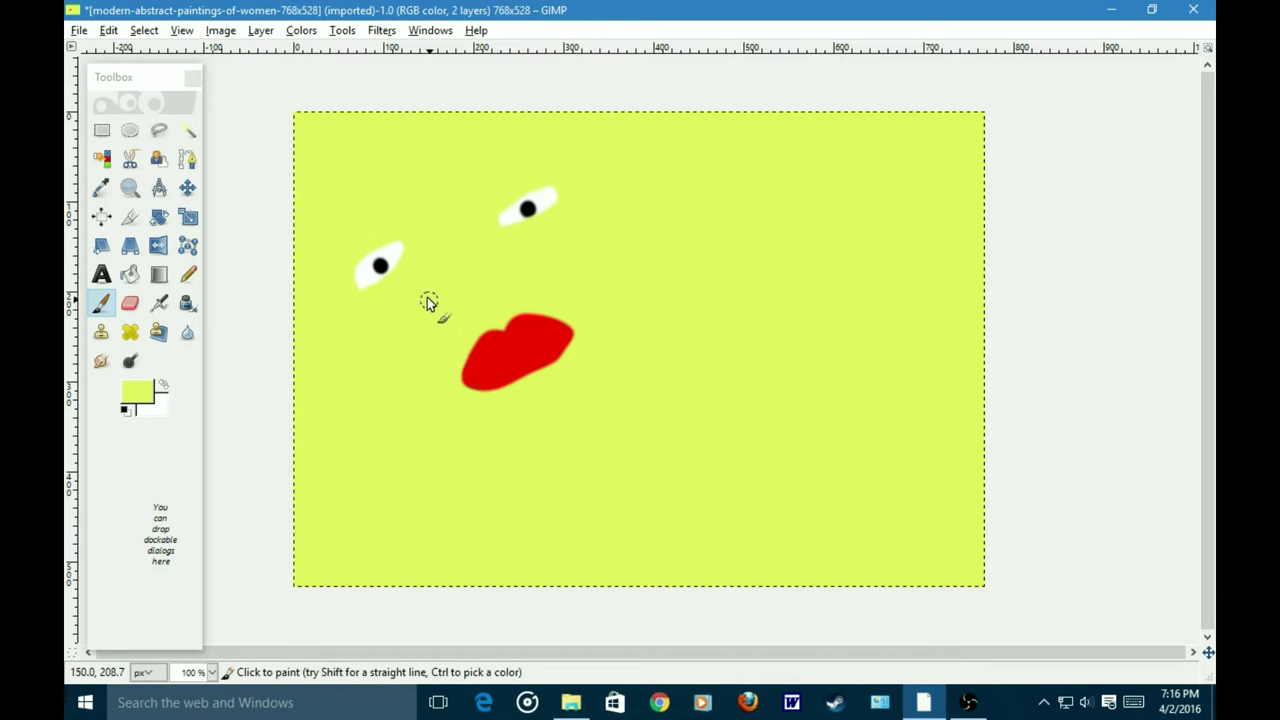
Step: Switch to a slightly enlarged Pencil with white as the paint colour
click(160, 386)
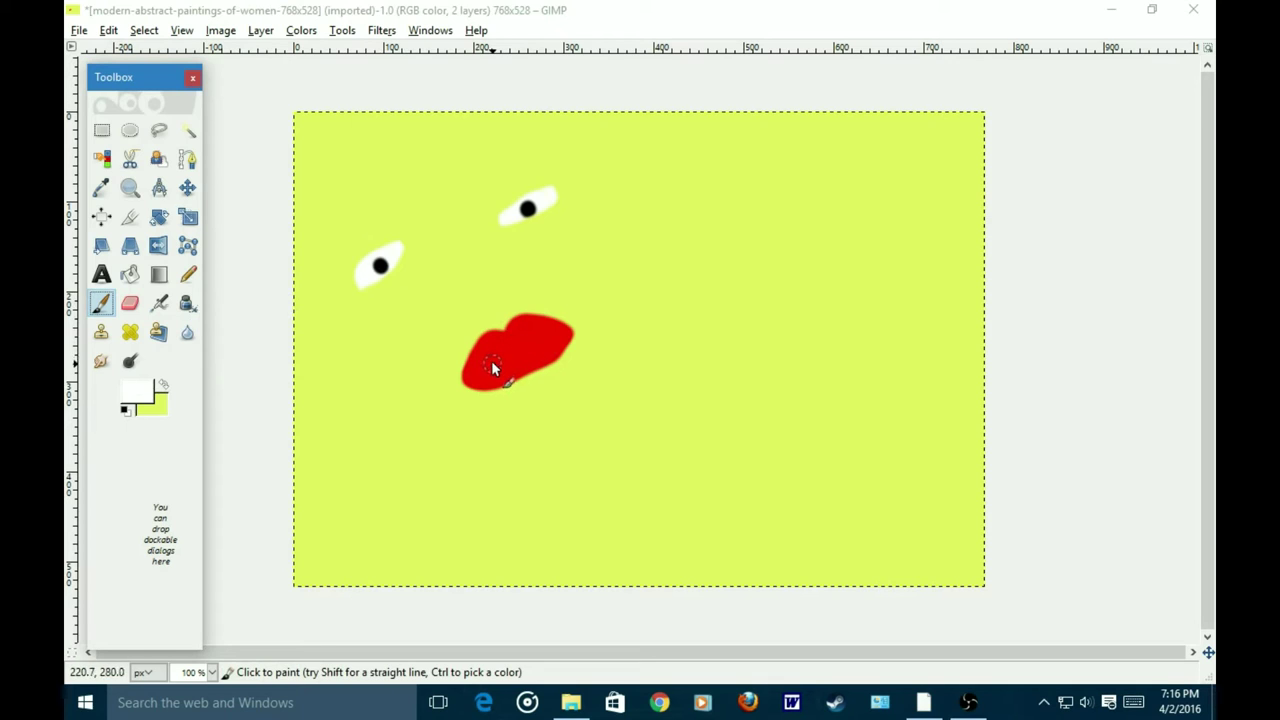
click(188, 274)
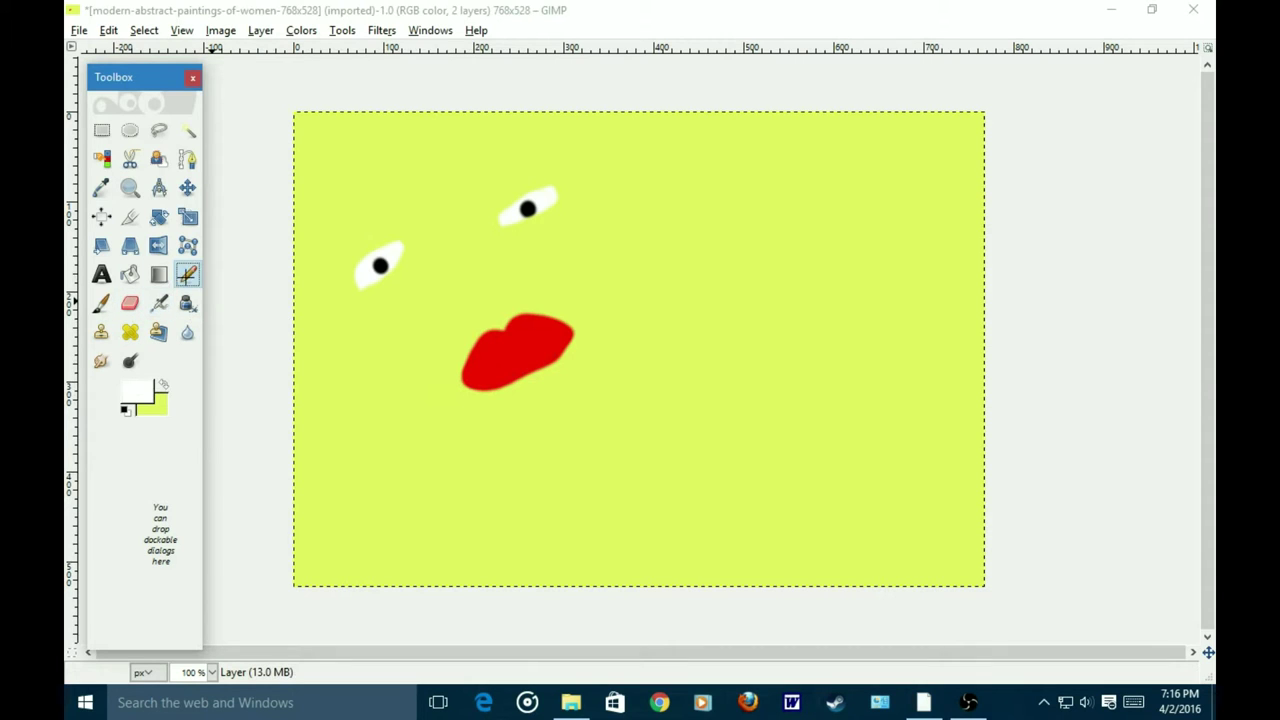
double_click(187, 274)
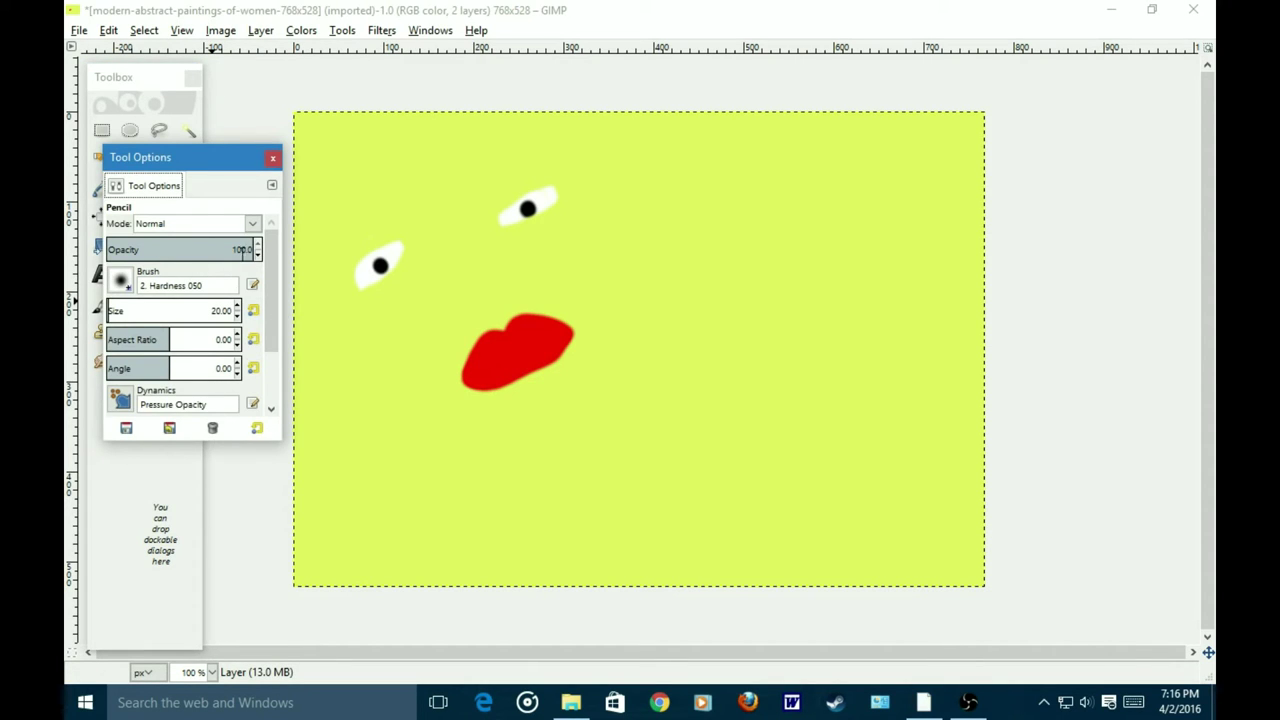
drag(106, 316, 88, 310)
click(272, 158)
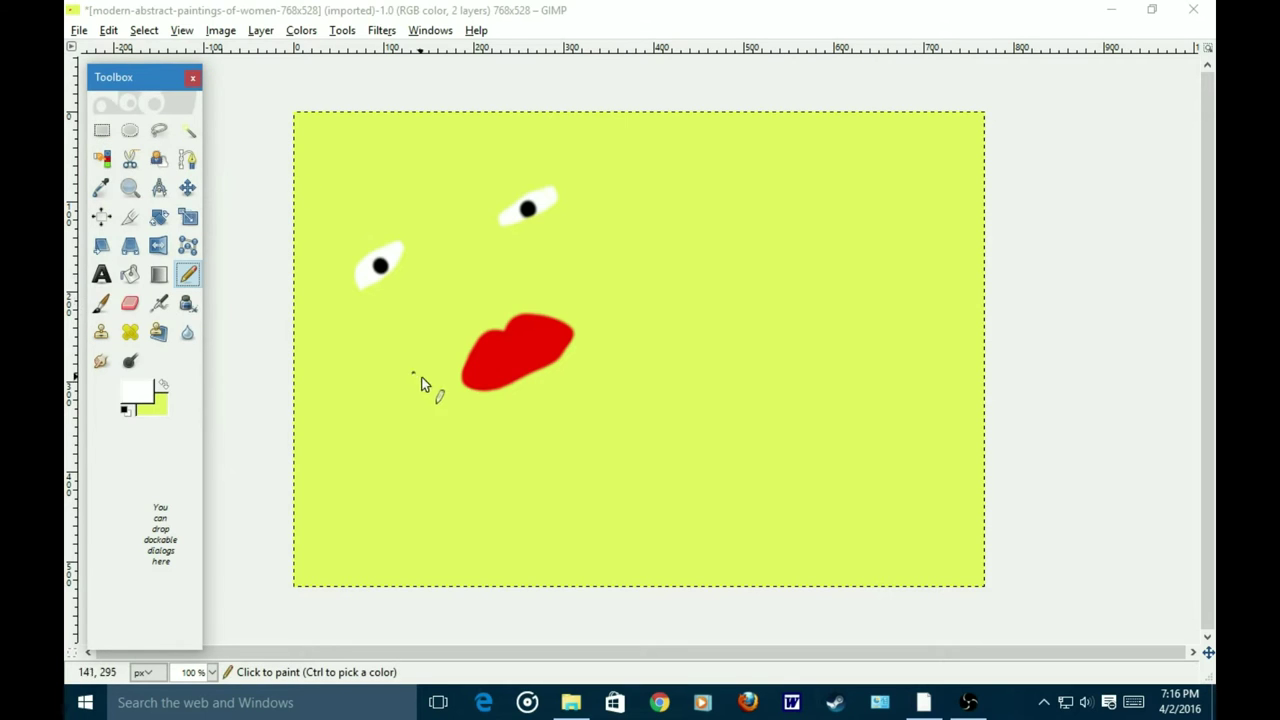
Step: Outline a mouth opening inside the red lips in white and bucket-fill it white
click(480, 375)
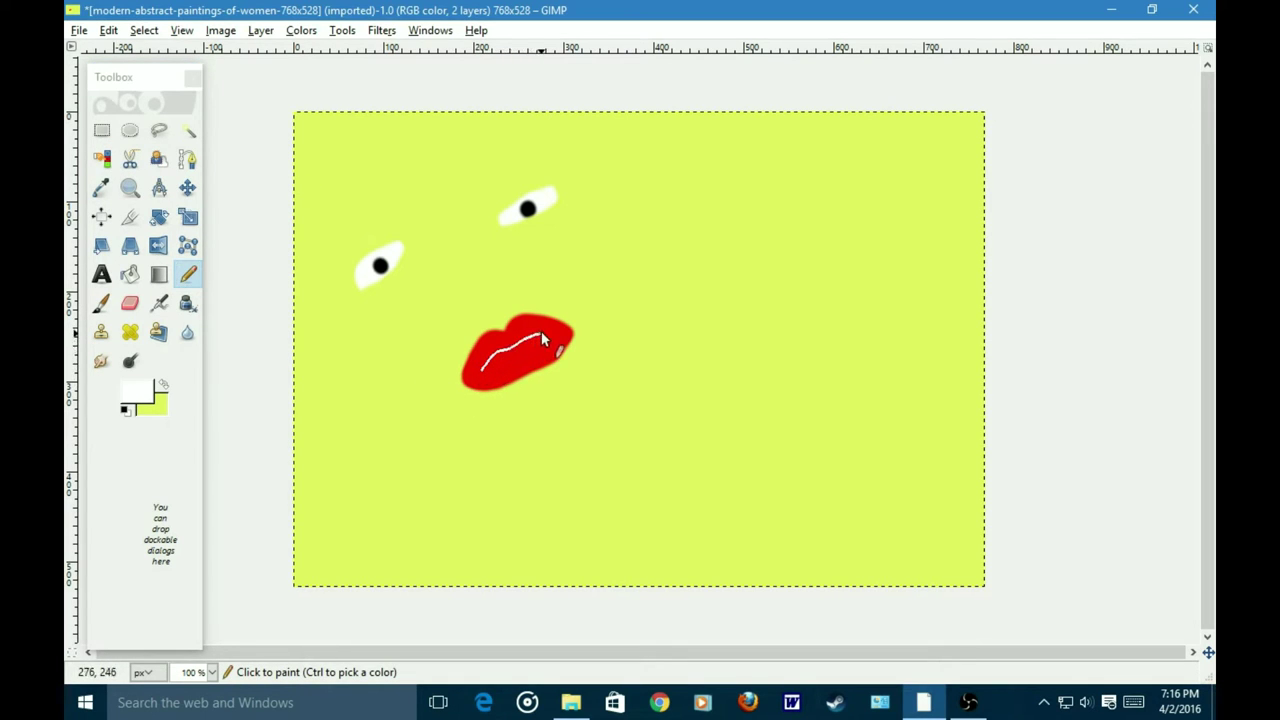
mouse_move(556, 338)
mouse_down()
mouse_move(536, 360)
mouse_move(504, 364)
mouse_up()
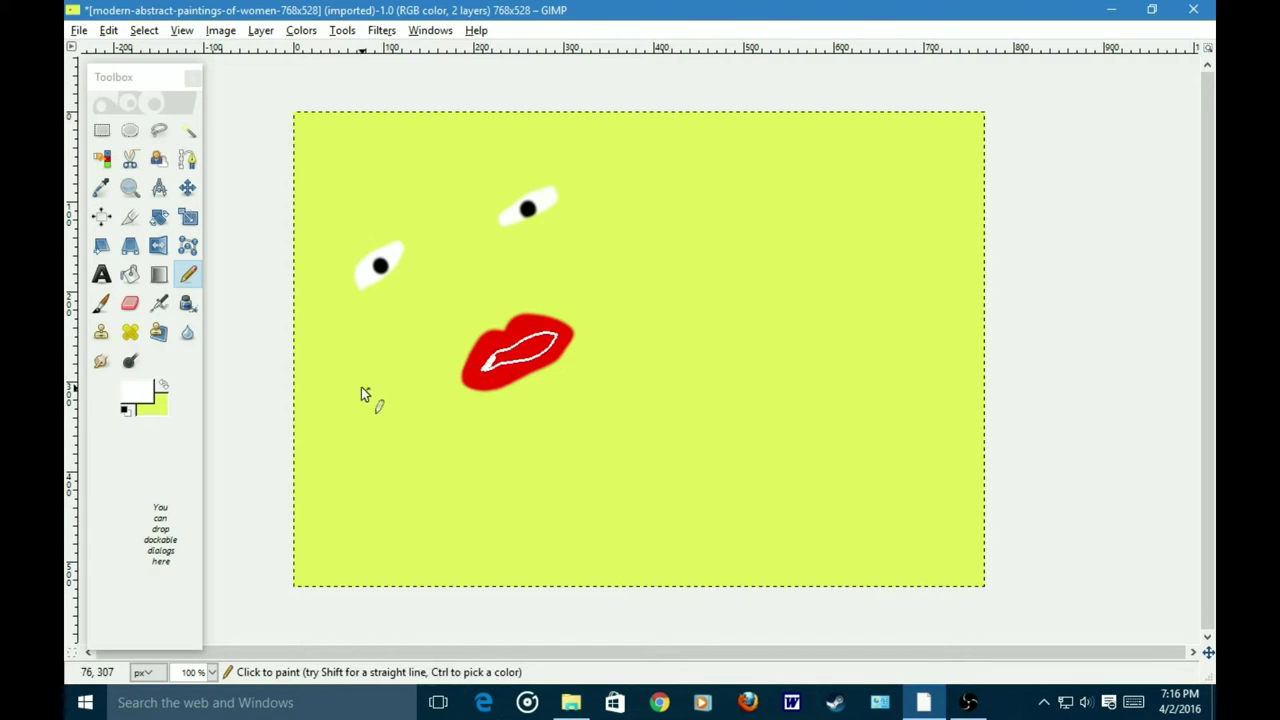
click(128, 276)
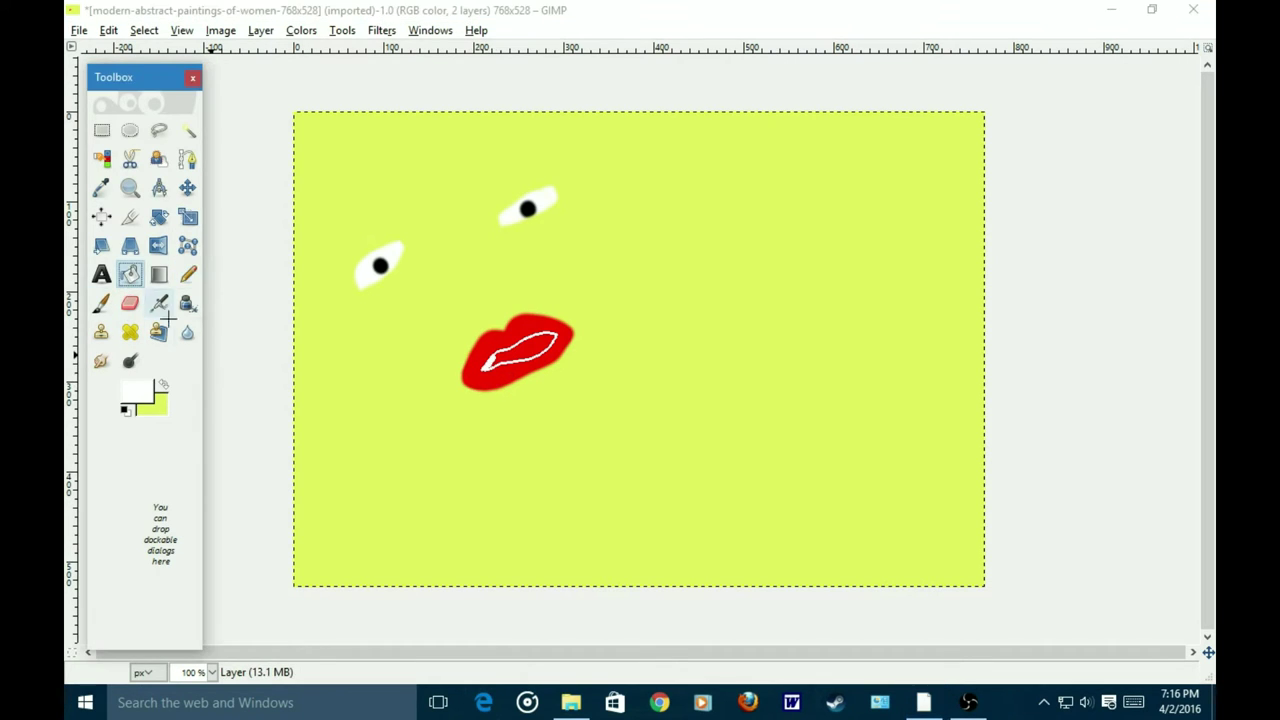
click(519, 349)
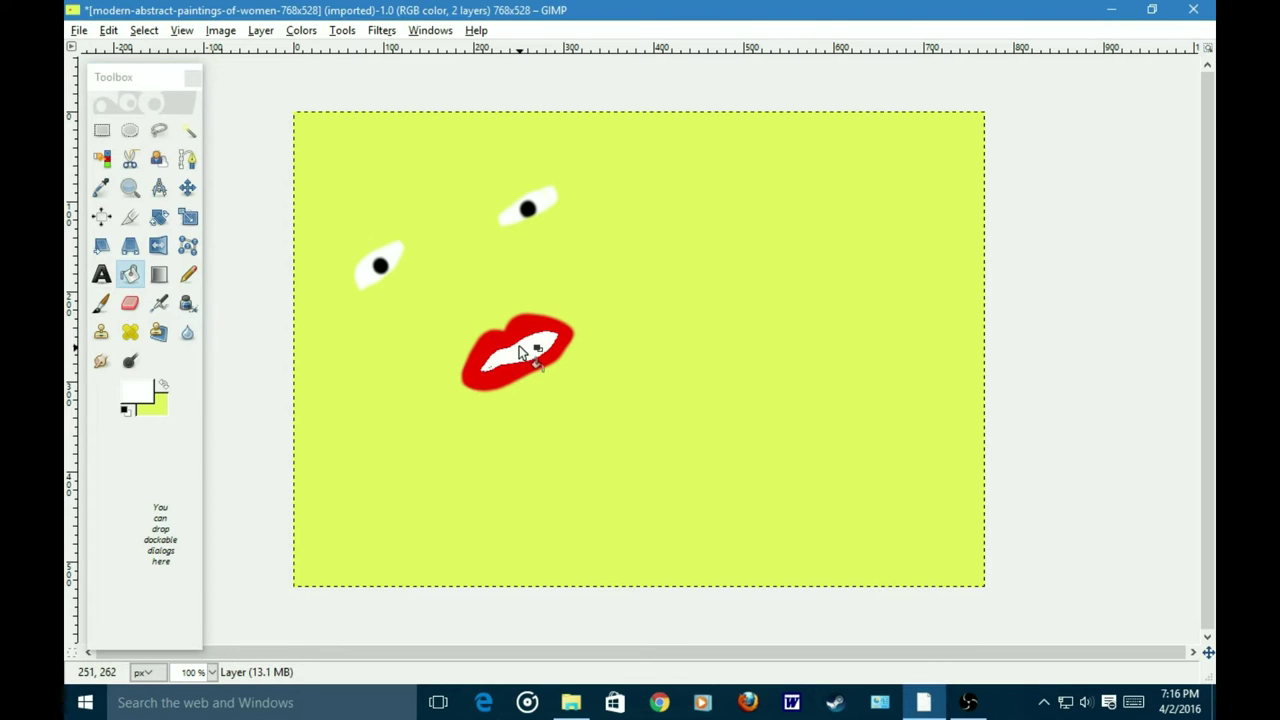
Step: Touch up the white mouth with the Pencil, extending it toward the lower-left
click(188, 274)
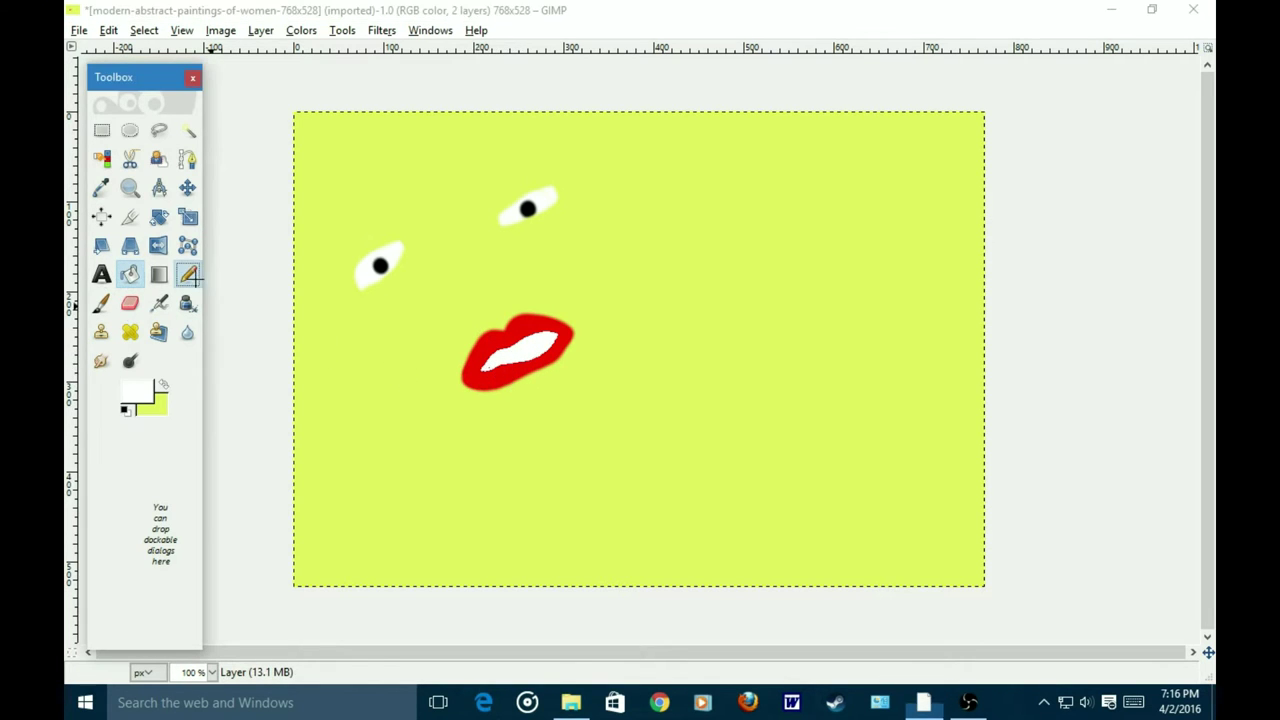
click(492, 370)
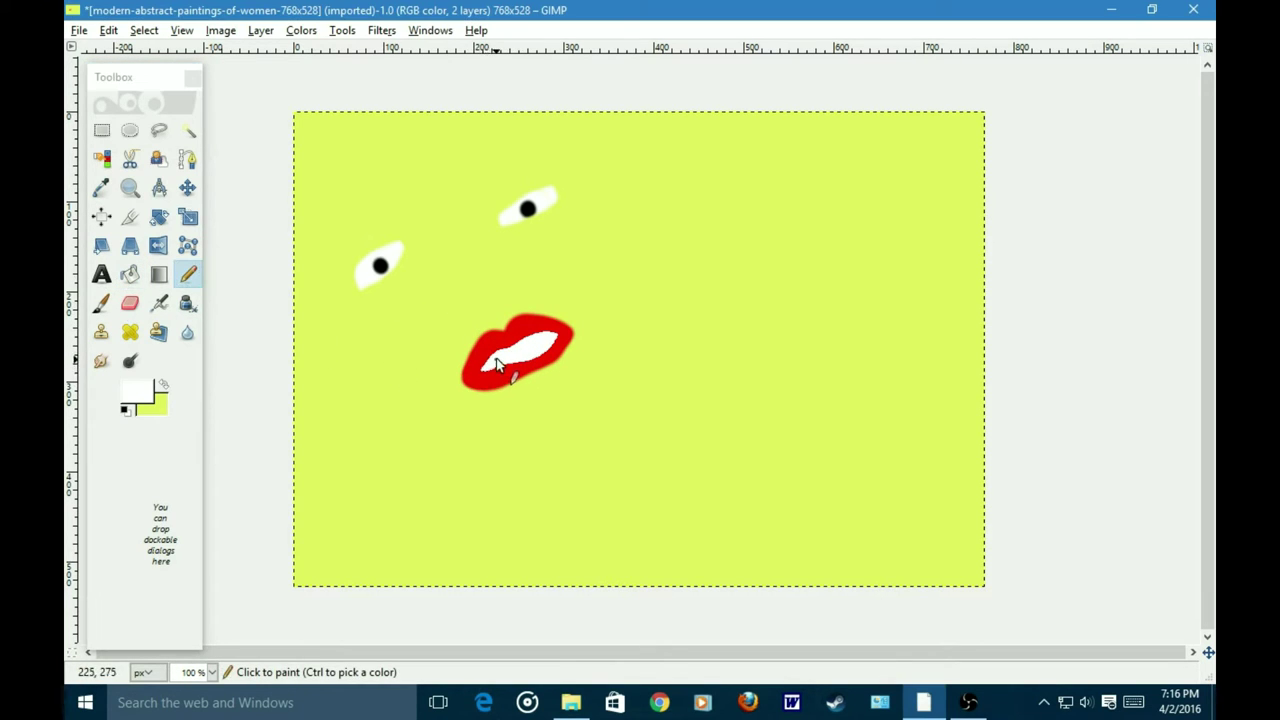
click(491, 363)
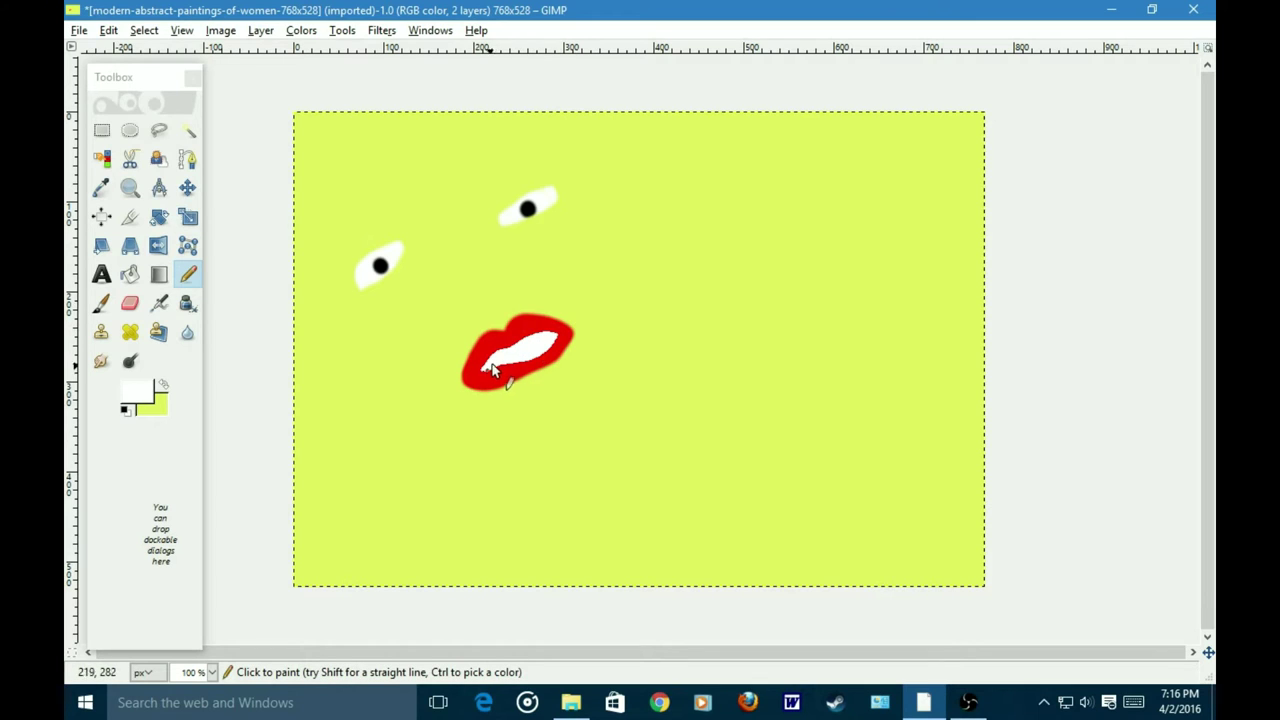
mouse_move(503, 370)
mouse_down()
mouse_move(490, 373)
mouse_move(522, 366)
mouse_move(492, 375)
mouse_up()
mouse_move(487, 376)
mouse_down()
mouse_move(517, 354)
mouse_move(480, 374)
mouse_up()
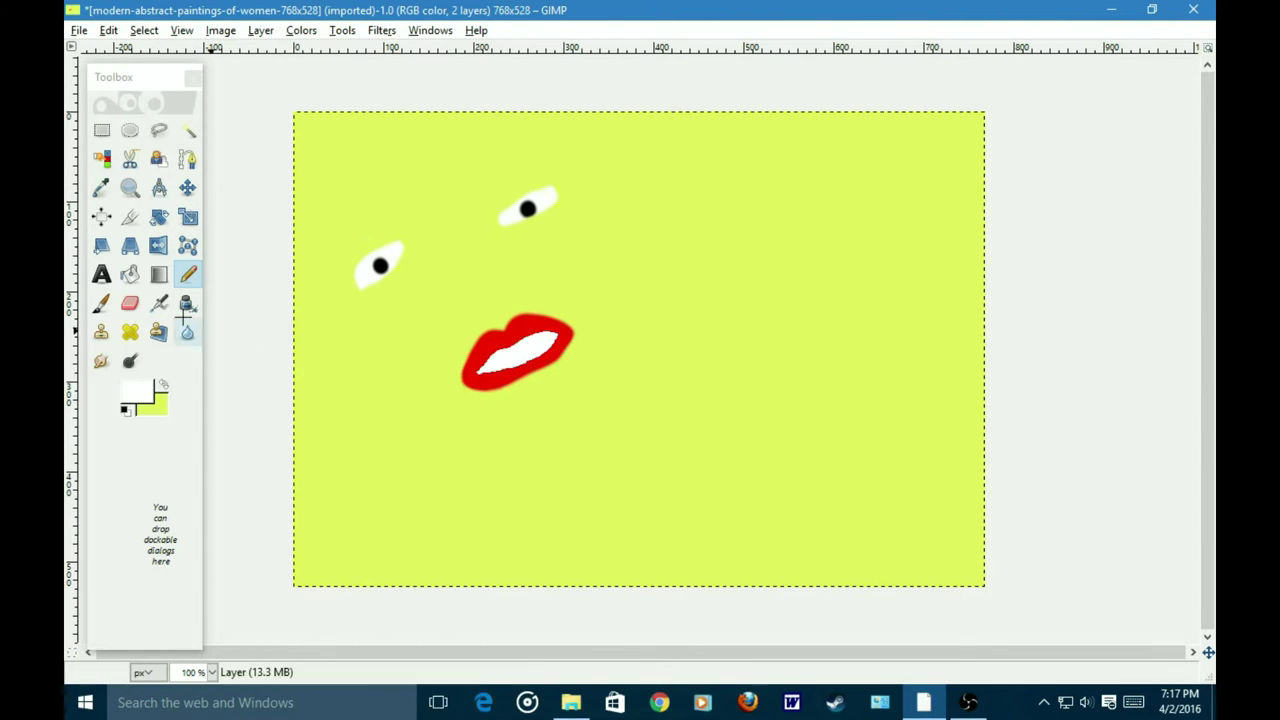
Step: Set black as the active paint colour using the colour swatches
click(142, 392)
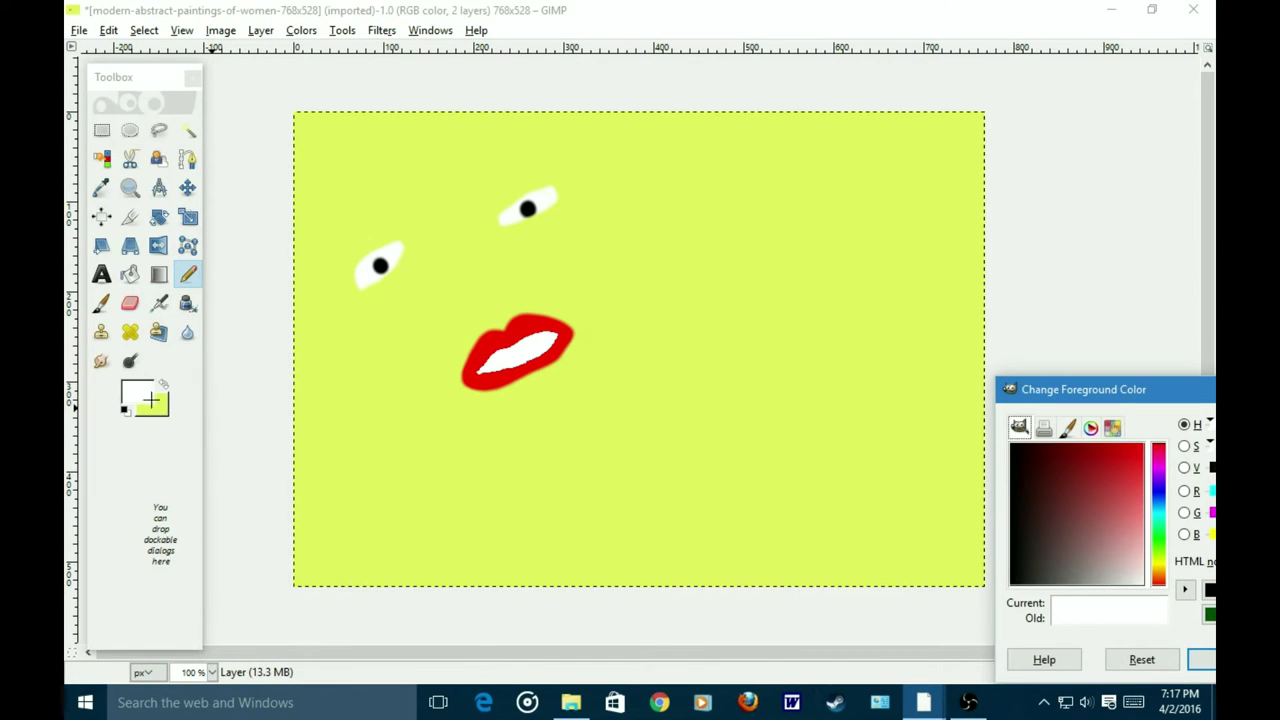
click(158, 408)
click(163, 385)
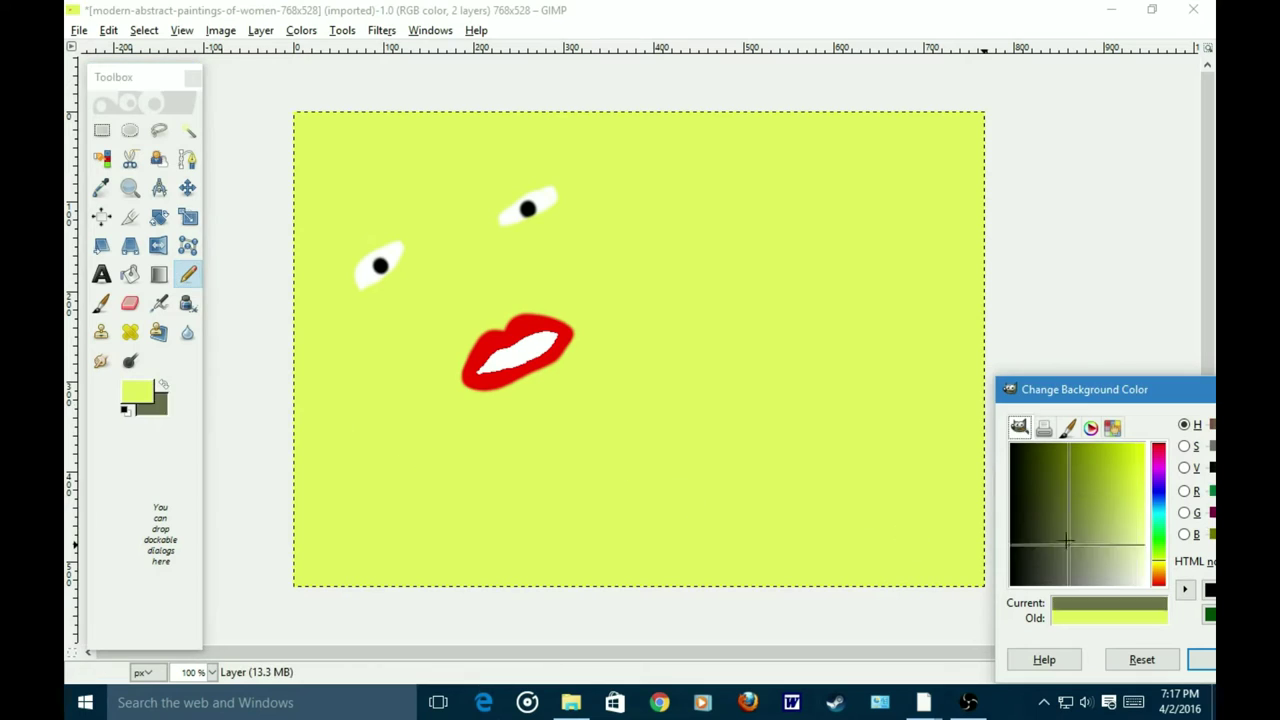
click(1200, 659)
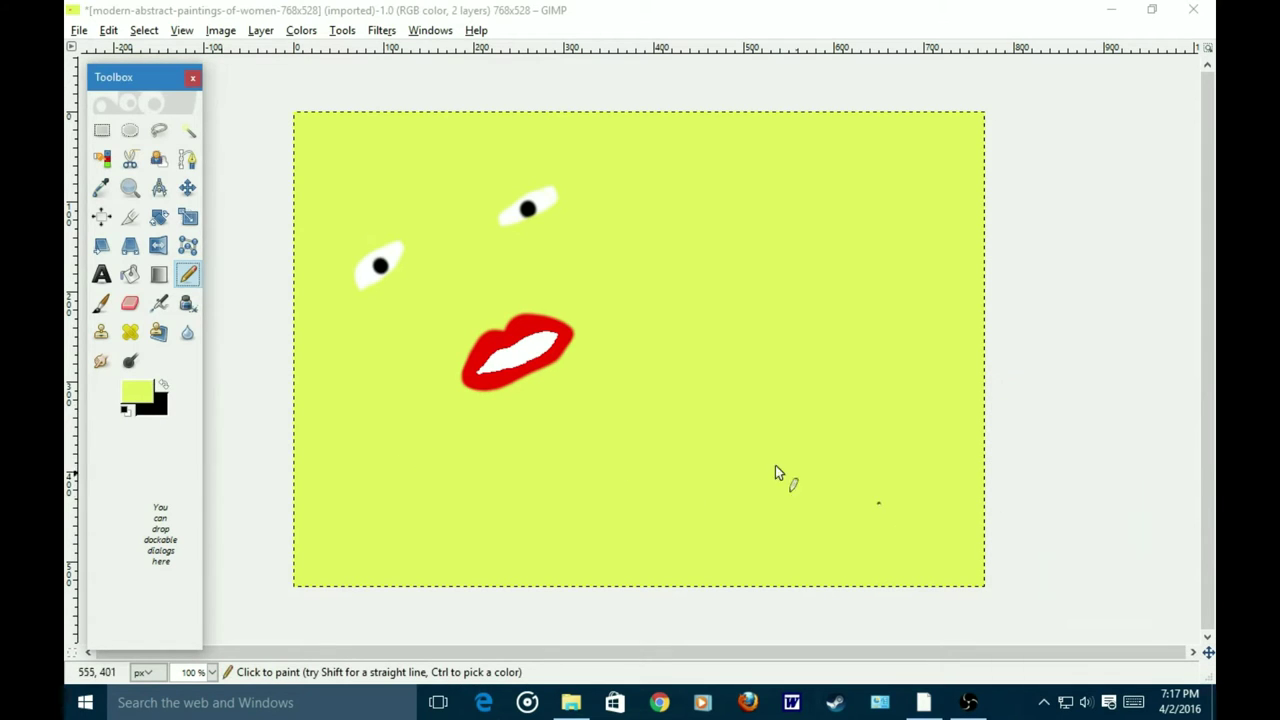
click(489, 370)
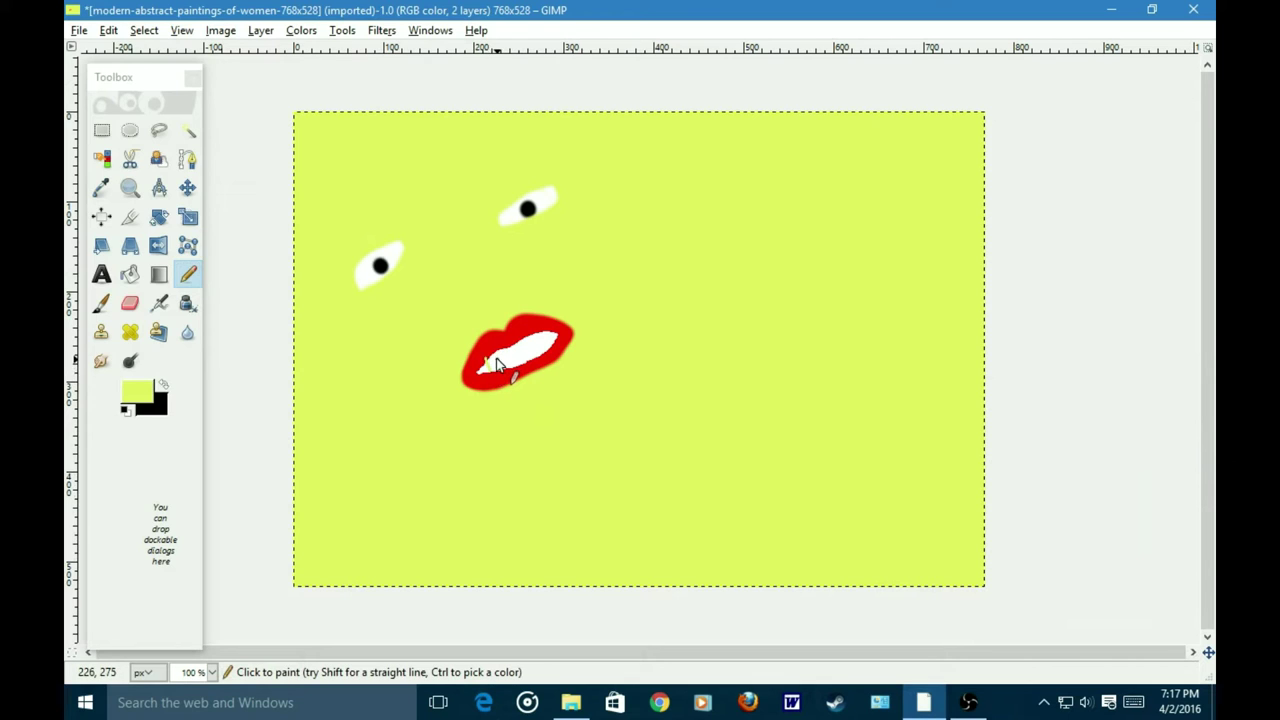
click(163, 385)
Step: Draw black Pencil lines separating the teeth and outlining their lower edge
drag(476, 358, 488, 368)
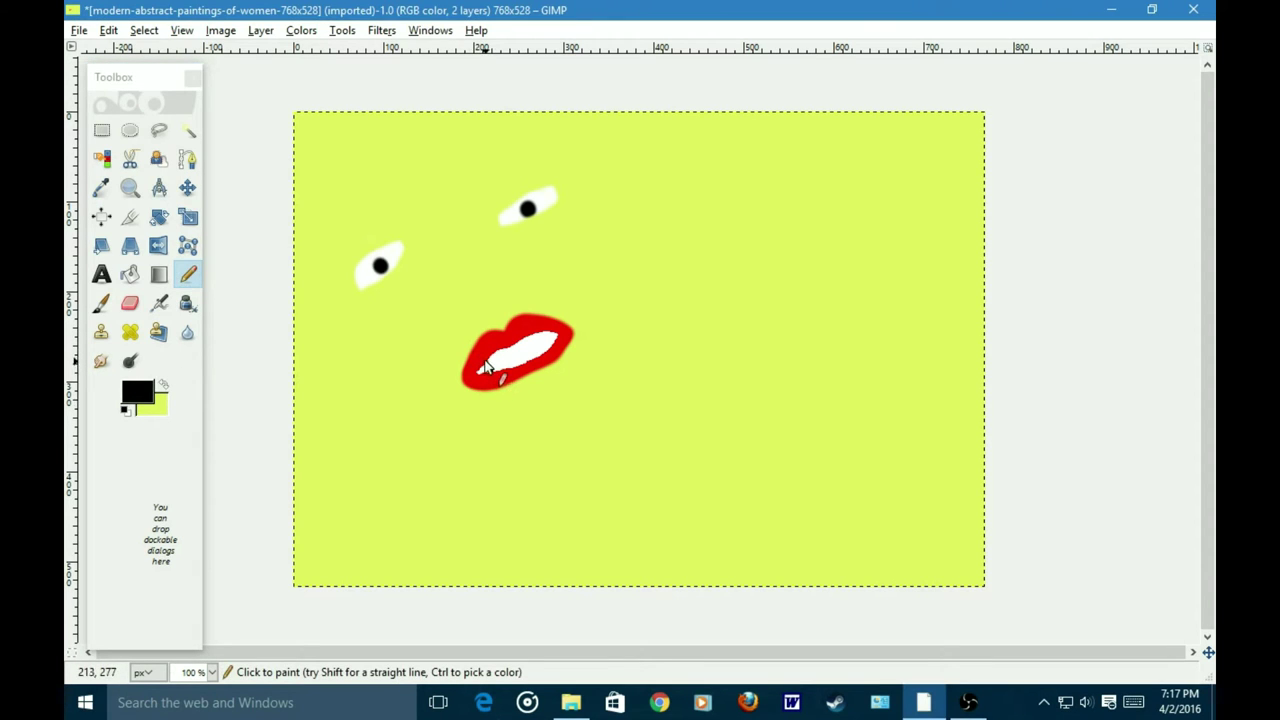
mouse_move(490, 362)
mouse_down()
mouse_move(515, 372)
mouse_move(515, 347)
mouse_move(522, 372)
mouse_move(538, 345)
mouse_move(546, 368)
mouse_move(552, 340)
mouse_up()
mouse_move(483, 373)
mouse_down()
mouse_move(557, 342)
mouse_move(546, 362)
mouse_move(481, 371)
mouse_move(545, 356)
mouse_move(558, 346)
mouse_move(501, 368)
mouse_move(553, 340)
mouse_up()
Step: Draw a curved black nose line between the eyes just above the lips
click(336, 265)
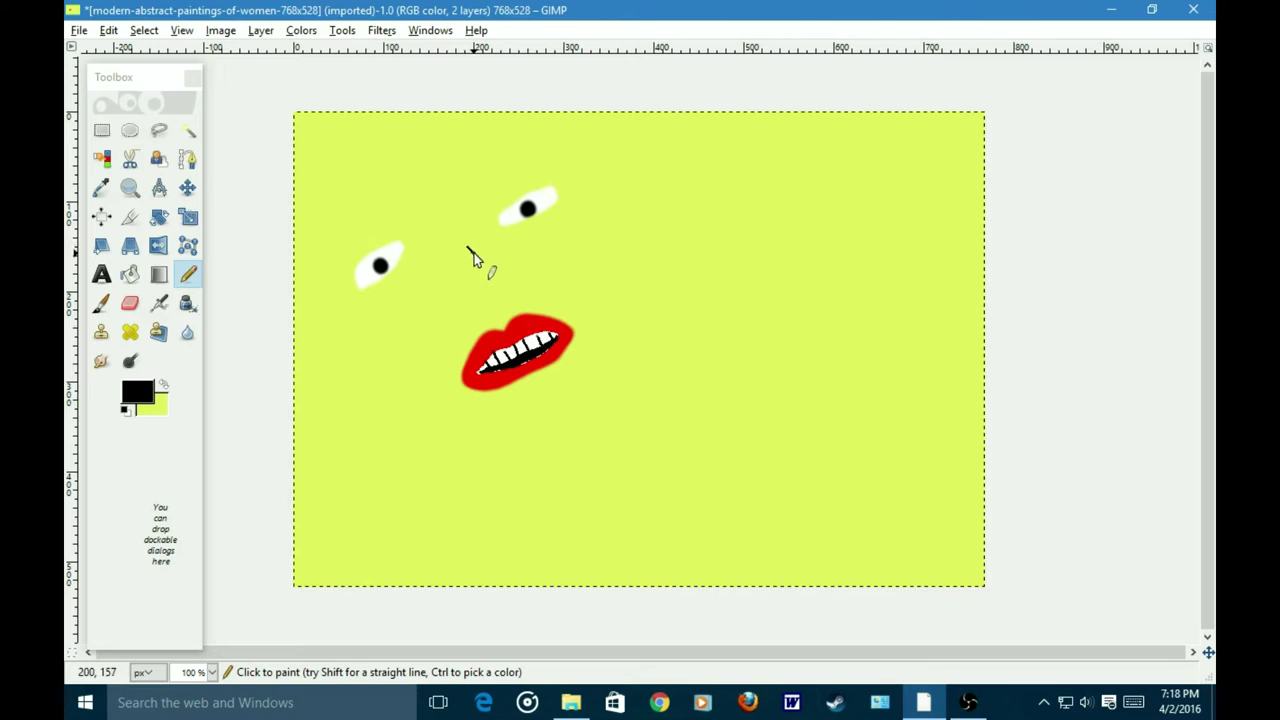
drag(467, 247, 532, 261)
Step: Draw thick black eyebrows over the left and right eyes, undoing the extra hook
mouse_move(400, 208)
mouse_down()
mouse_move(326, 265)
mouse_move(402, 210)
mouse_move(358, 240)
mouse_move(379, 220)
mouse_move(403, 218)
mouse_move(398, 205)
mouse_up()
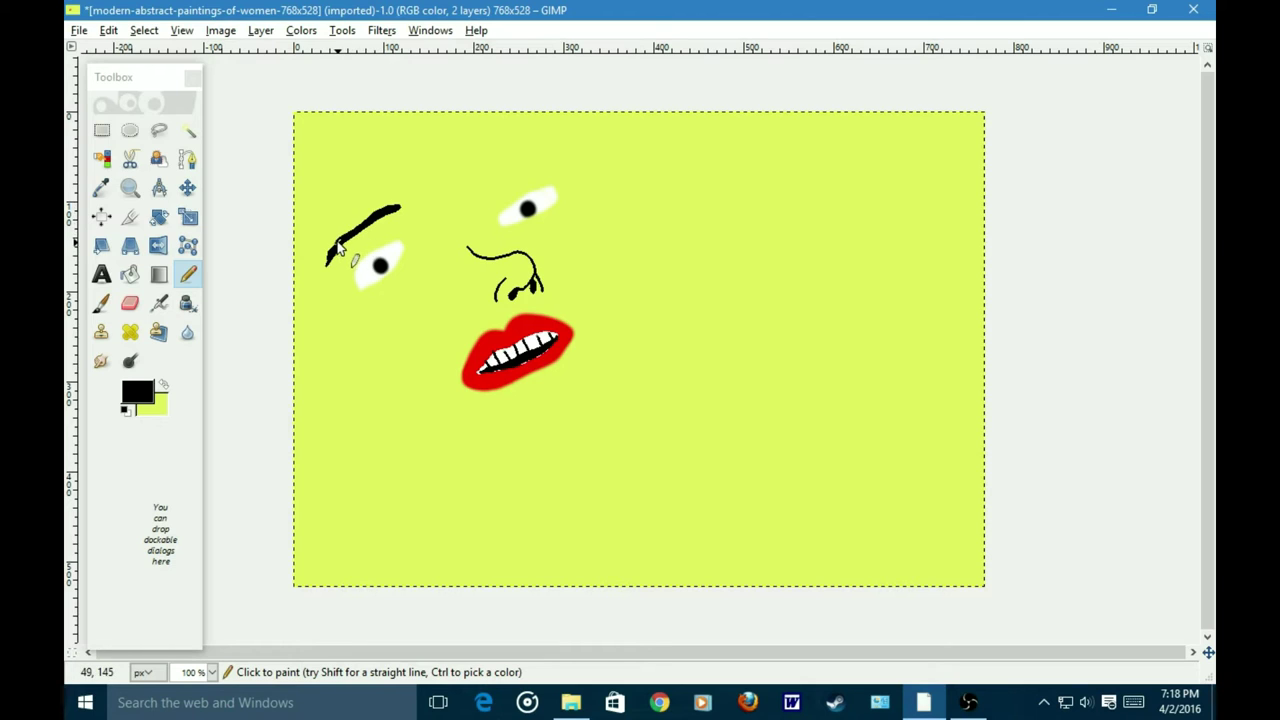
drag(345, 236, 369, 222)
mouse_move(478, 188)
mouse_down()
mouse_move(557, 156)
mouse_move(476, 188)
mouse_move(547, 155)
mouse_move(513, 170)
mouse_up()
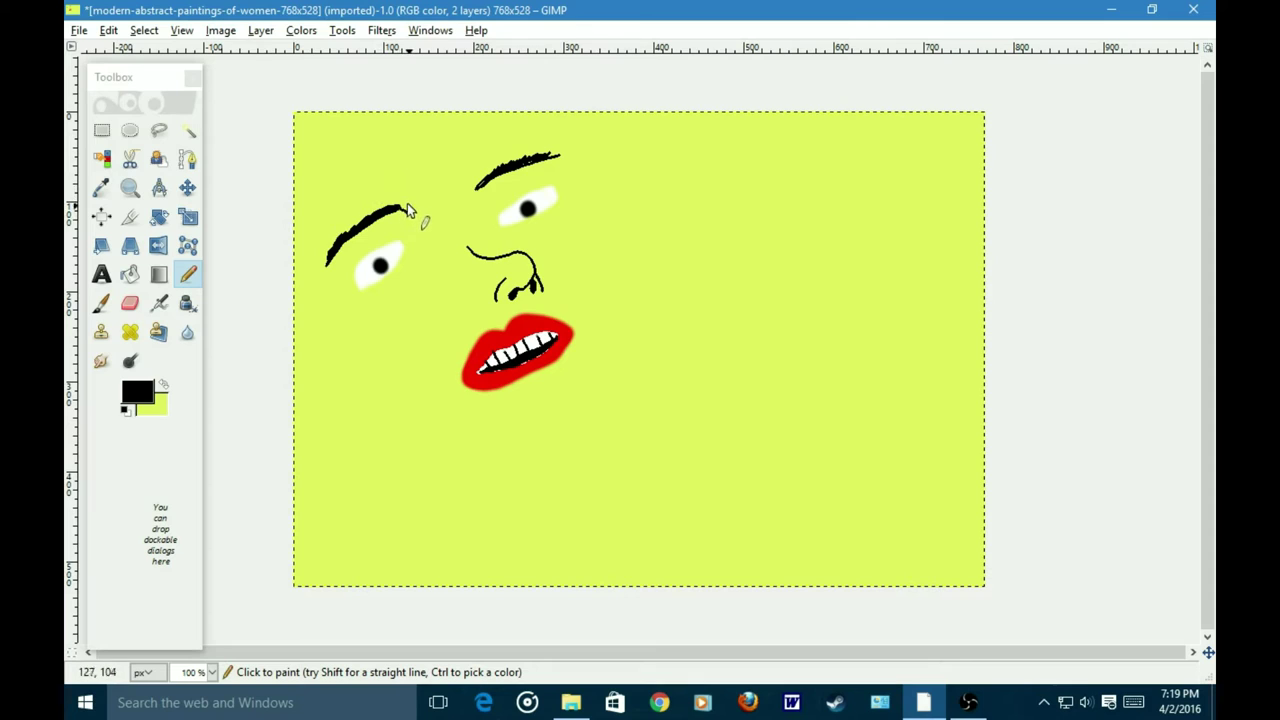
mouse_move(405, 199)
mouse_down()
mouse_move(419, 208)
mouse_move(396, 183)
mouse_move(411, 193)
mouse_up()
click(388, 238)
key(ctrl+z)
key(ctrl+z)
key(ctrl+z)
Step: Draw the black cheek, chin and jaw outline from the top edge to the left edge, undoing failed tries
mouse_move(562, 430)
mouse_down()
mouse_move(600, 412)
mouse_move(622, 360)
mouse_move(618, 324)
mouse_up()
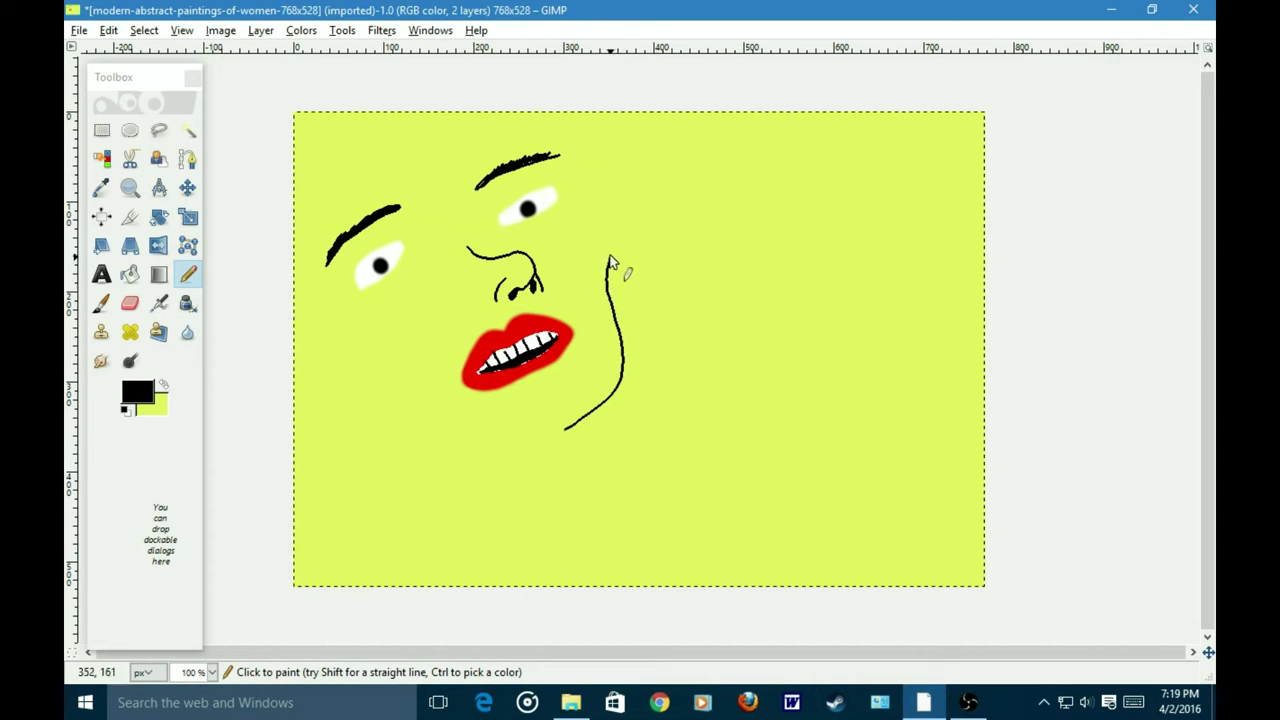
drag(610, 254, 626, 184)
drag(614, 121, 588, 129)
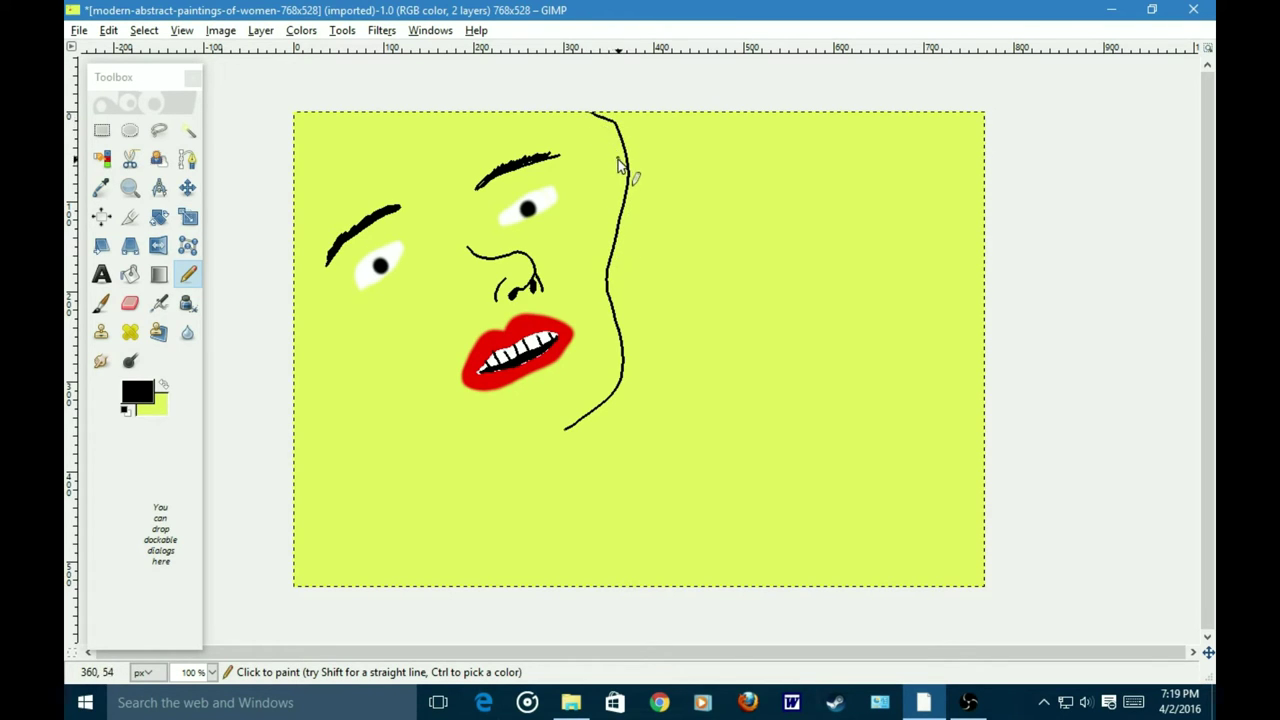
key(ctrl+z)
drag(571, 112, 582, 129)
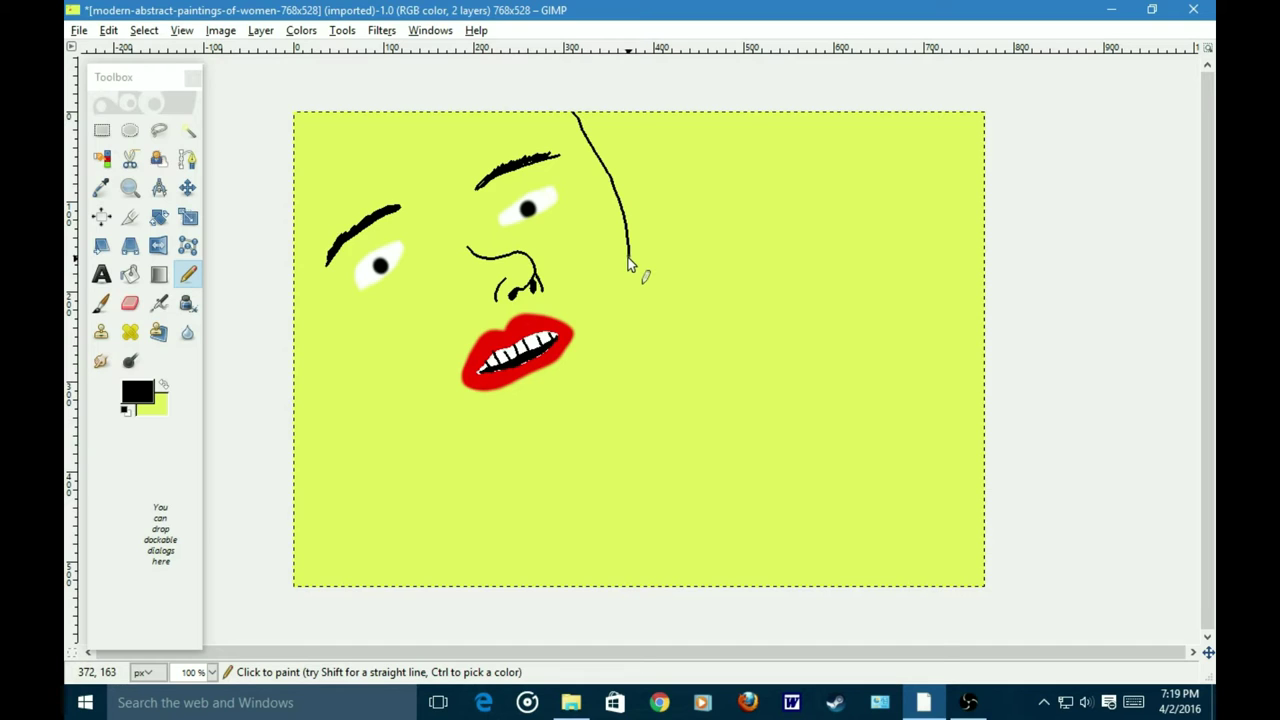
mouse_move(629, 264)
mouse_down()
mouse_move(643, 411)
mouse_move(627, 437)
mouse_up()
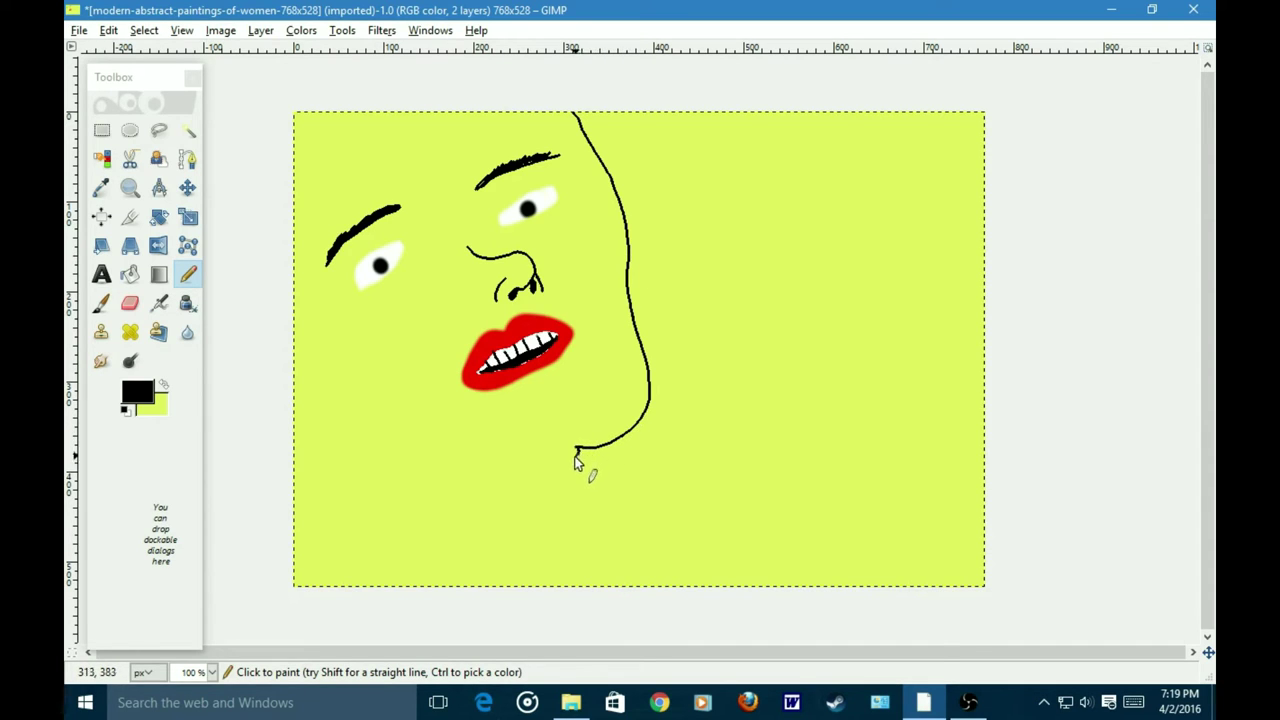
drag(499, 480, 434, 464)
key(ctrl+z)
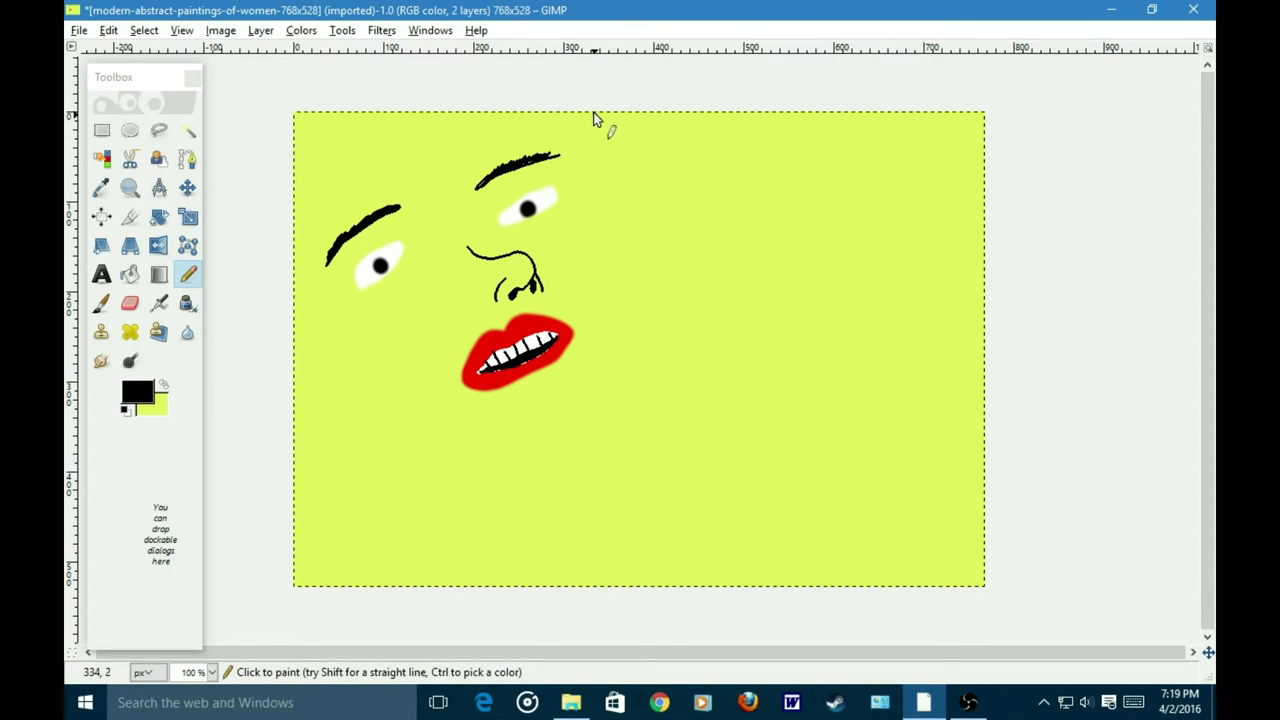
drag(596, 138, 629, 313)
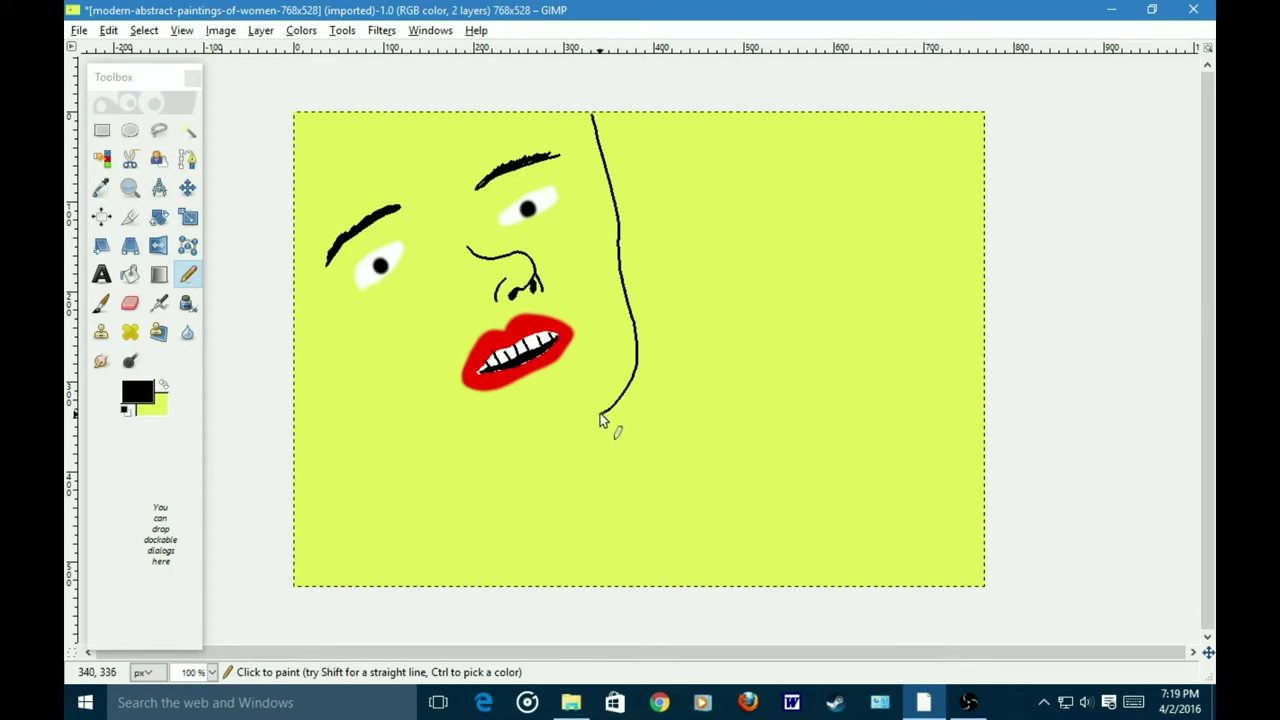
mouse_move(558, 418)
mouse_down()
mouse_move(554, 440)
mouse_move(488, 455)
mouse_move(417, 407)
mouse_move(345, 397)
mouse_move(295, 420)
mouse_up()
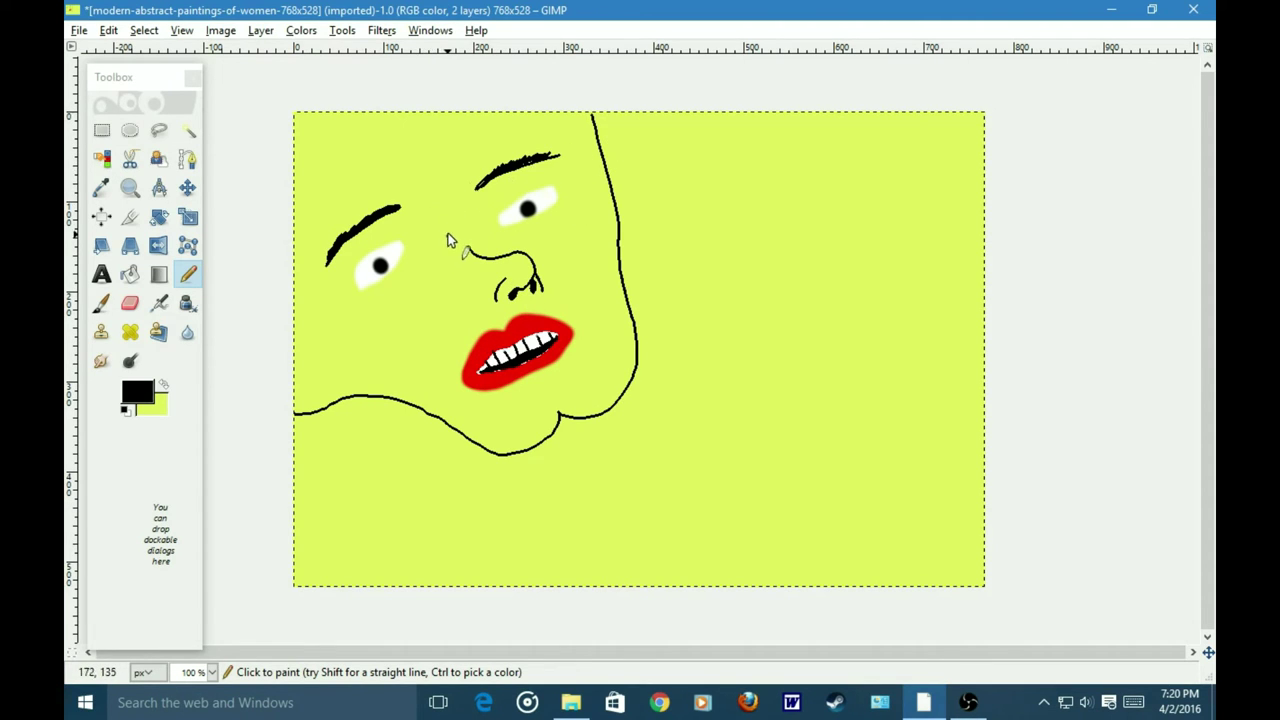
Step: Select the Paintbrush and change the background colour to a darker olive, keeping black as foreground
click(101, 303)
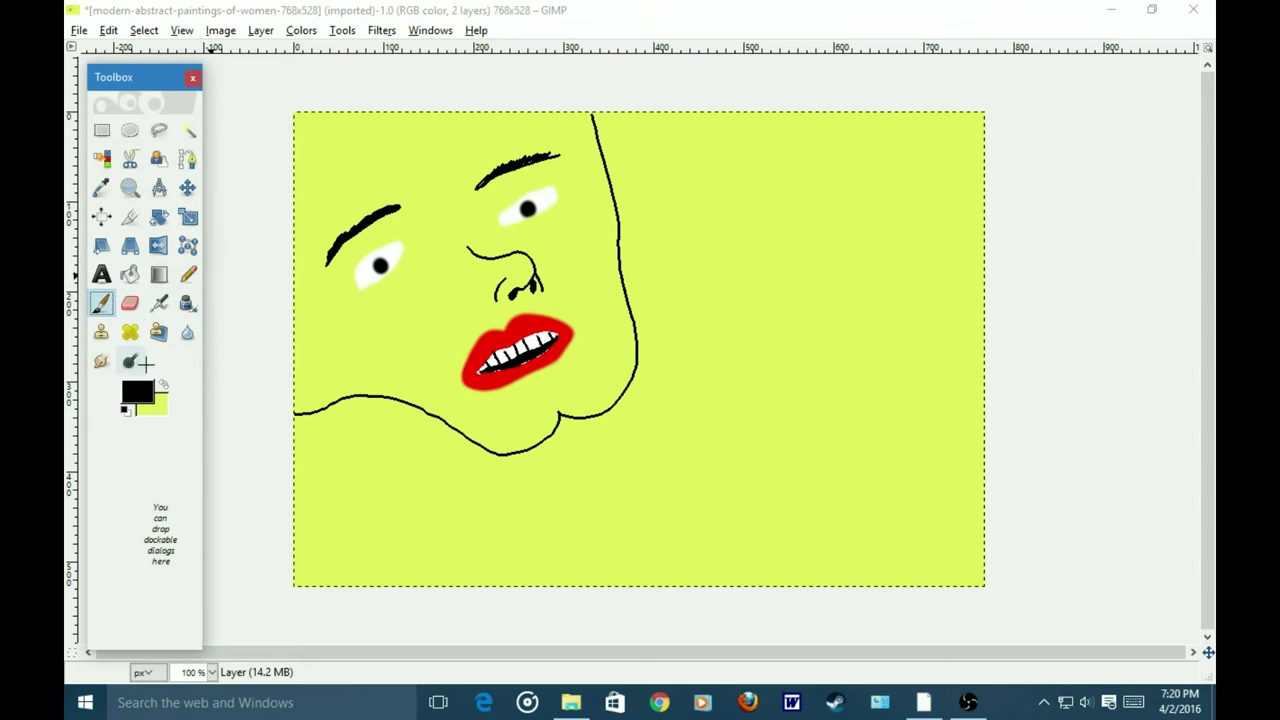
click(137, 390)
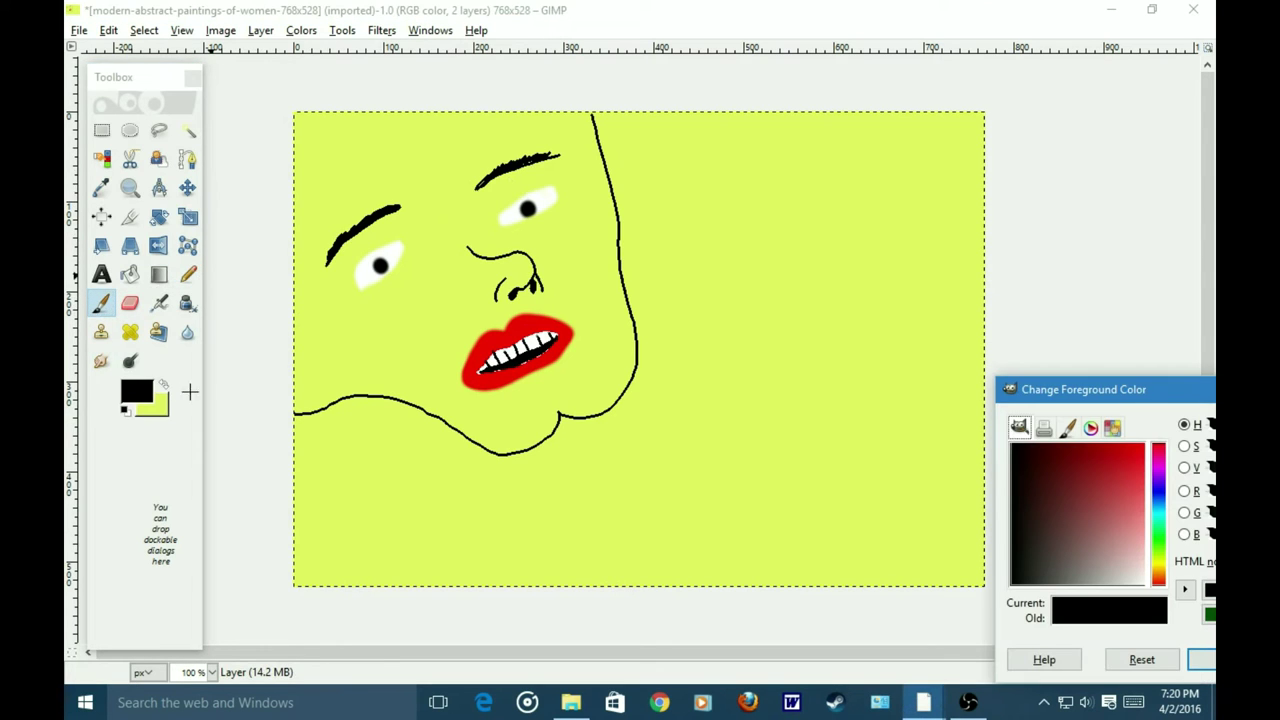
click(155, 406)
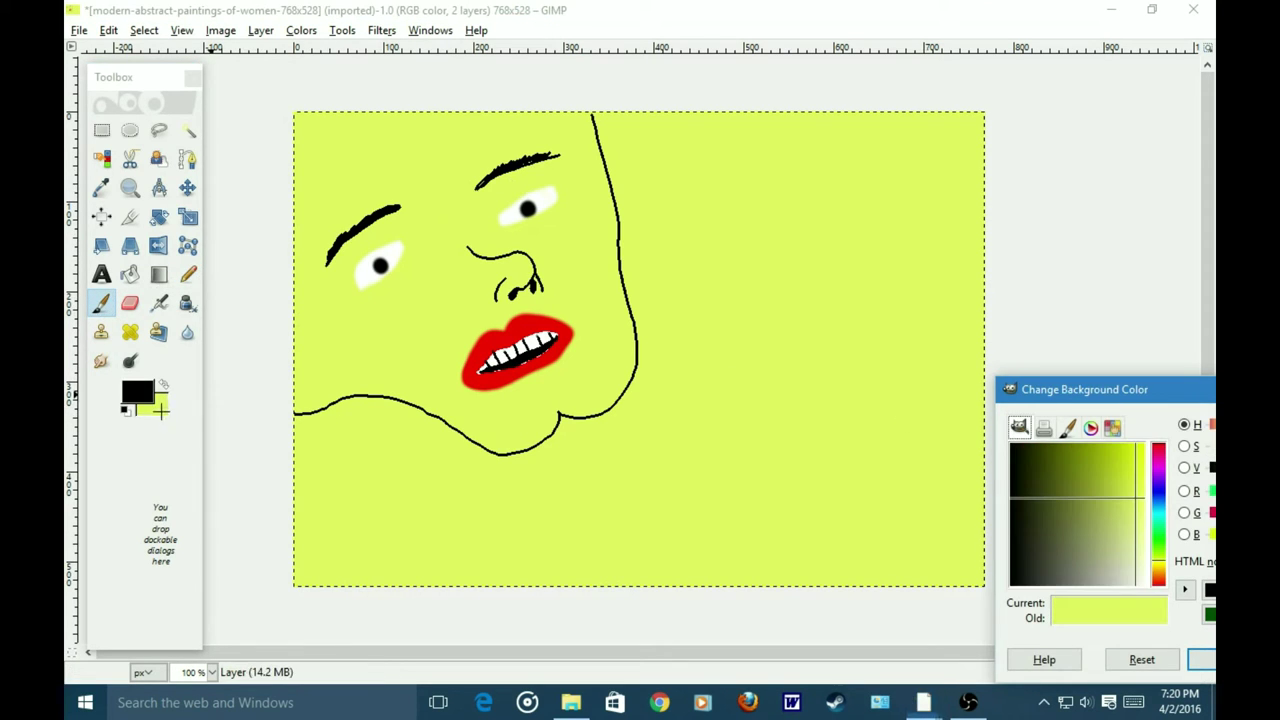
drag(1117, 478, 1108, 432)
click(1200, 659)
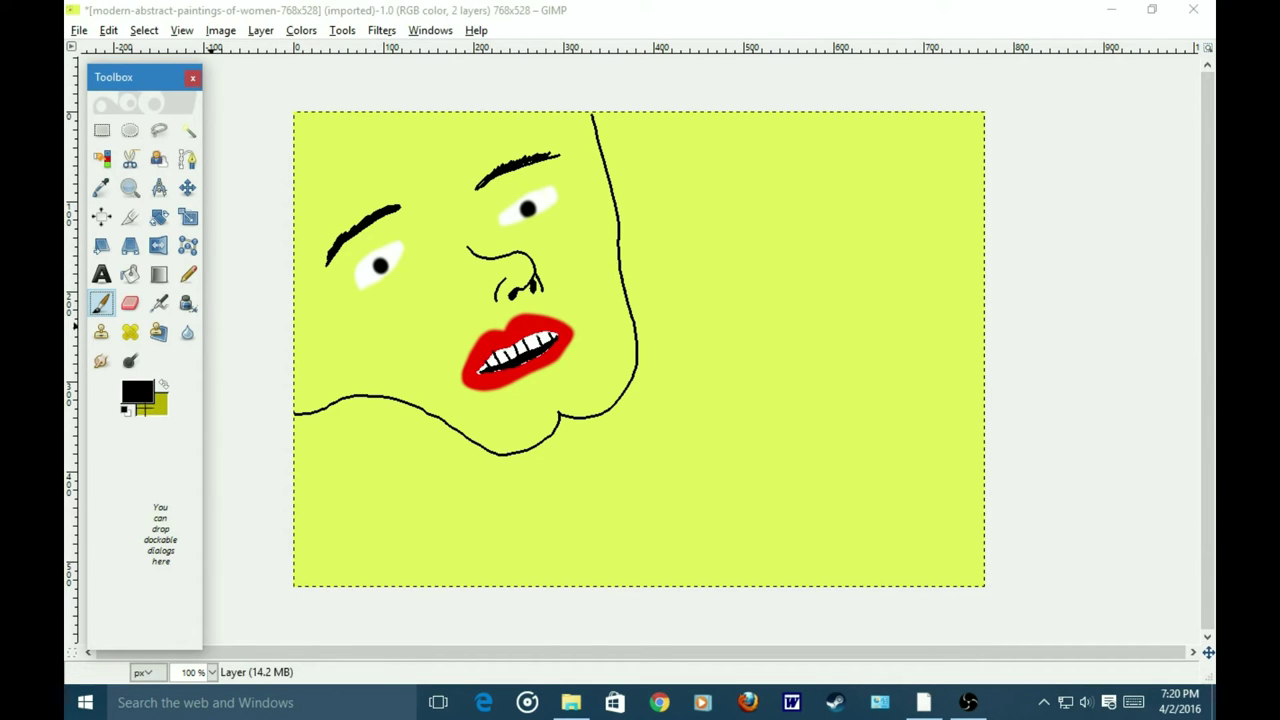
Step: Enlarge the Paintbrush to about size 65, undoing a stray black test stroke
double_click(101, 303)
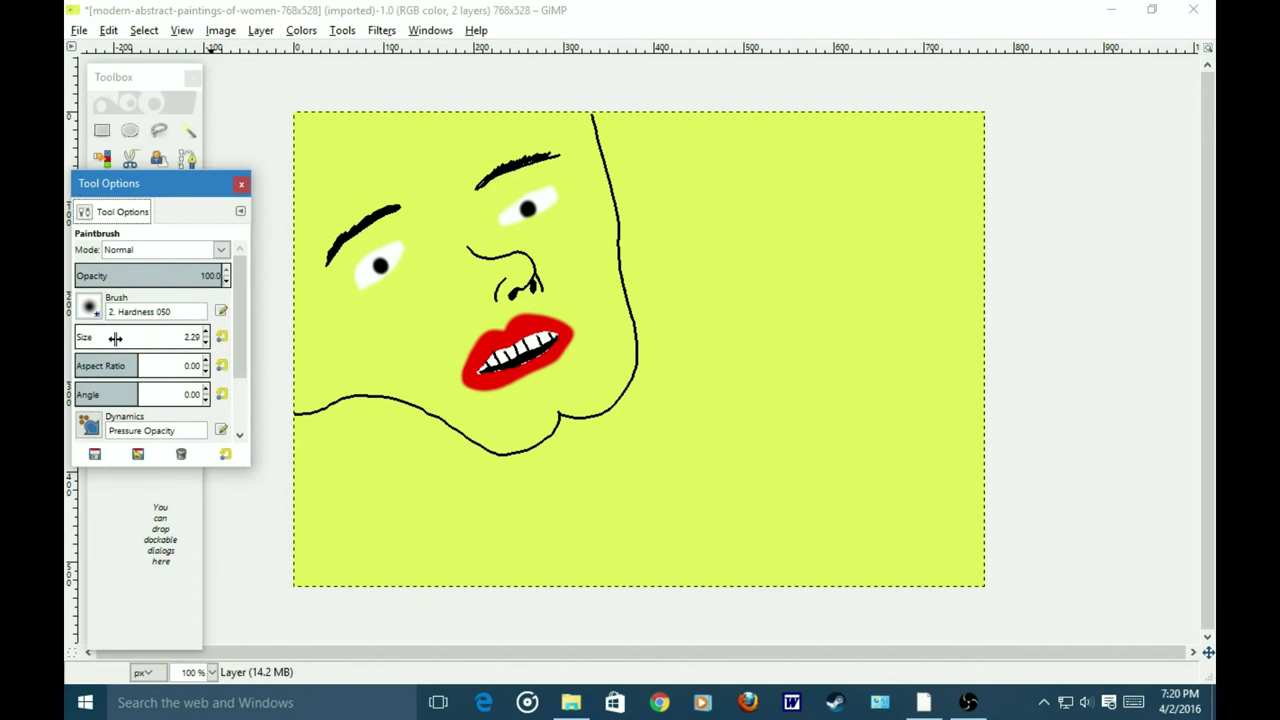
click(82, 338)
drag(82, 338, 80, 338)
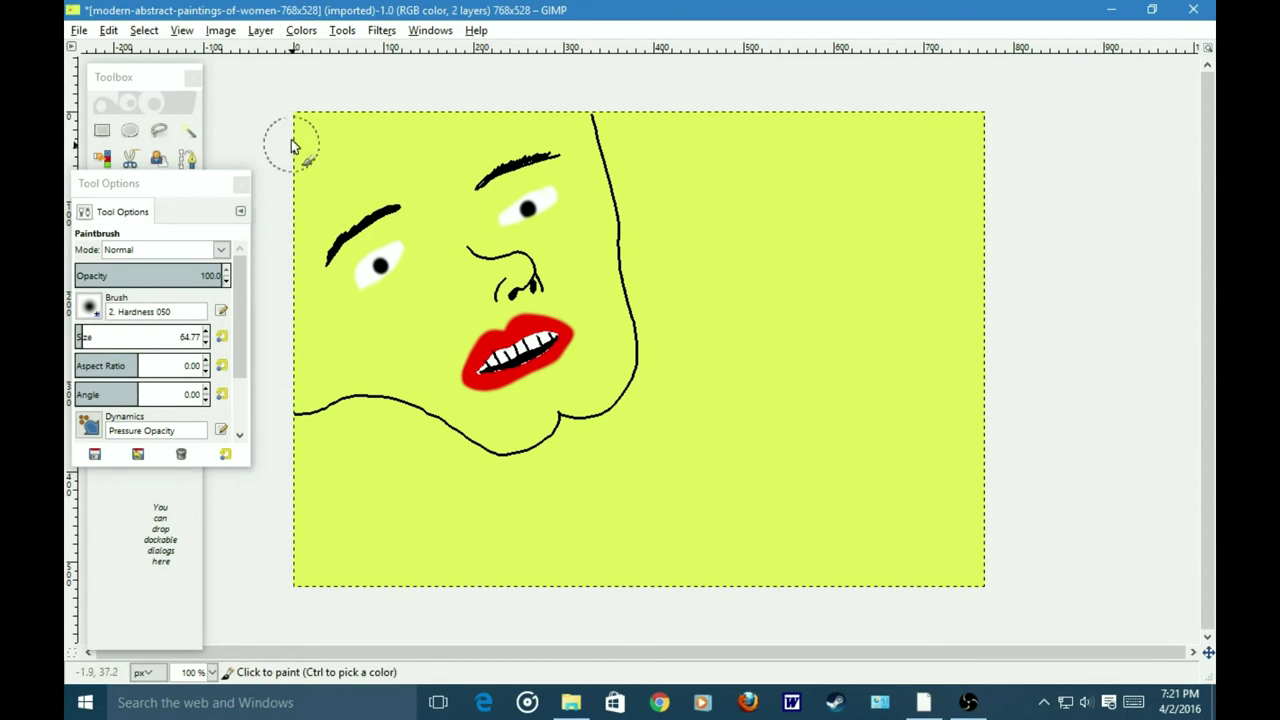
mouse_move(289, 134)
mouse_down()
mouse_move(313, 174)
mouse_move(328, 148)
mouse_up()
key(ctrl+z)
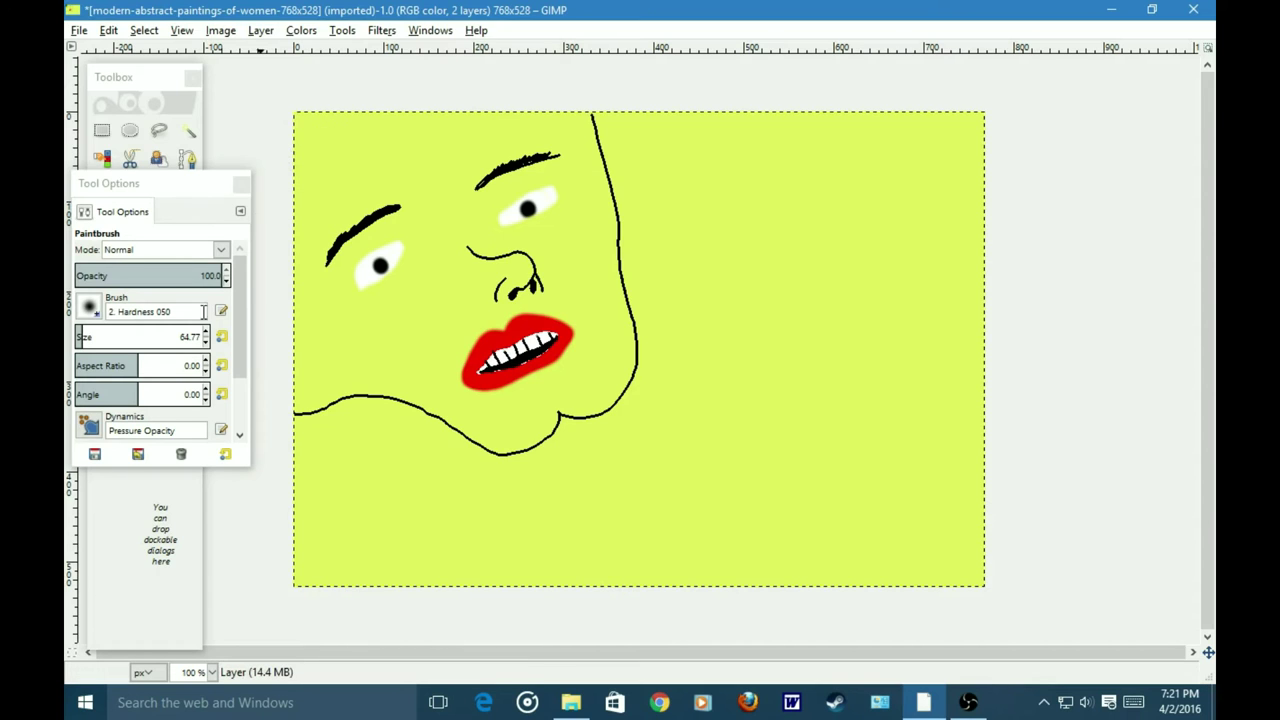
Step: Swap to olive and paint a broad hair mass across the top of the head
click(241, 184)
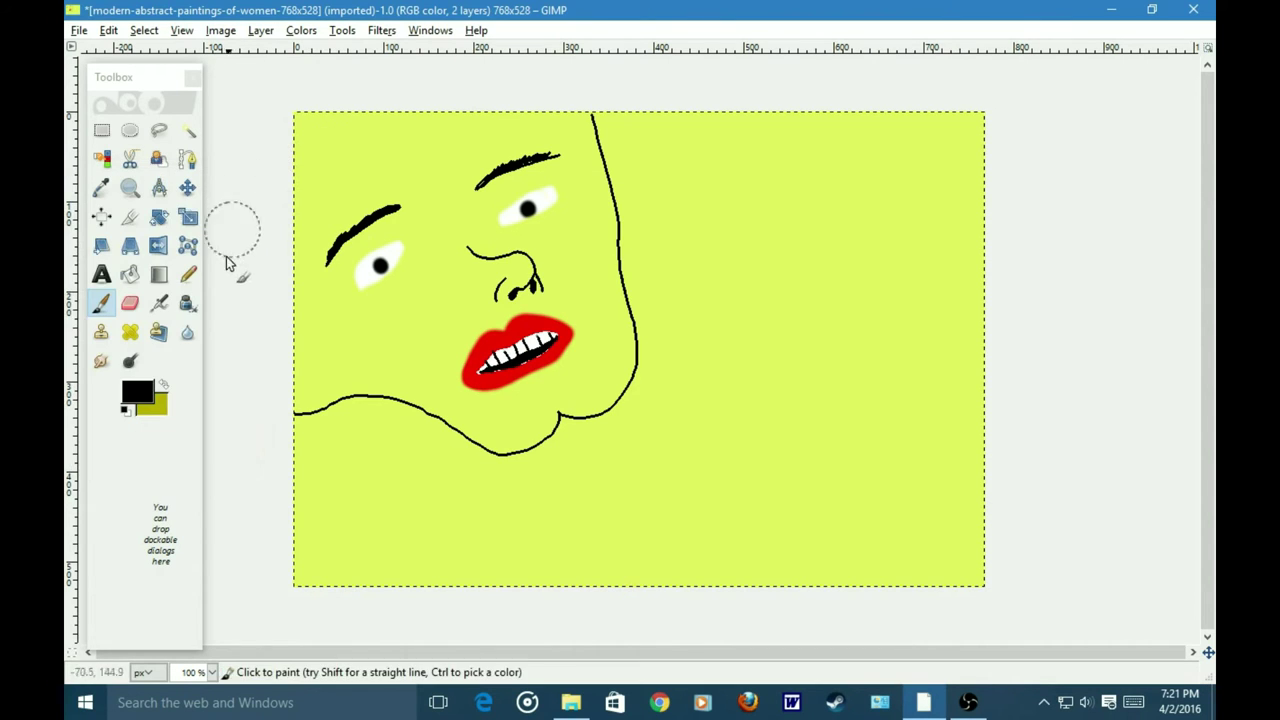
click(163, 385)
mouse_move(292, 178)
mouse_down()
mouse_move(301, 128)
mouse_move(309, 195)
mouse_move(312, 165)
mouse_move(333, 157)
mouse_move(366, 105)
mouse_move(366, 121)
mouse_move(389, 108)
mouse_move(519, 122)
mouse_move(542, 100)
mouse_move(605, 123)
mouse_move(625, 208)
mouse_move(572, 137)
mouse_move(583, 145)
mouse_move(525, 124)
mouse_move(590, 162)
mouse_move(641, 219)
mouse_move(615, 184)
mouse_move(633, 255)
mouse_up()
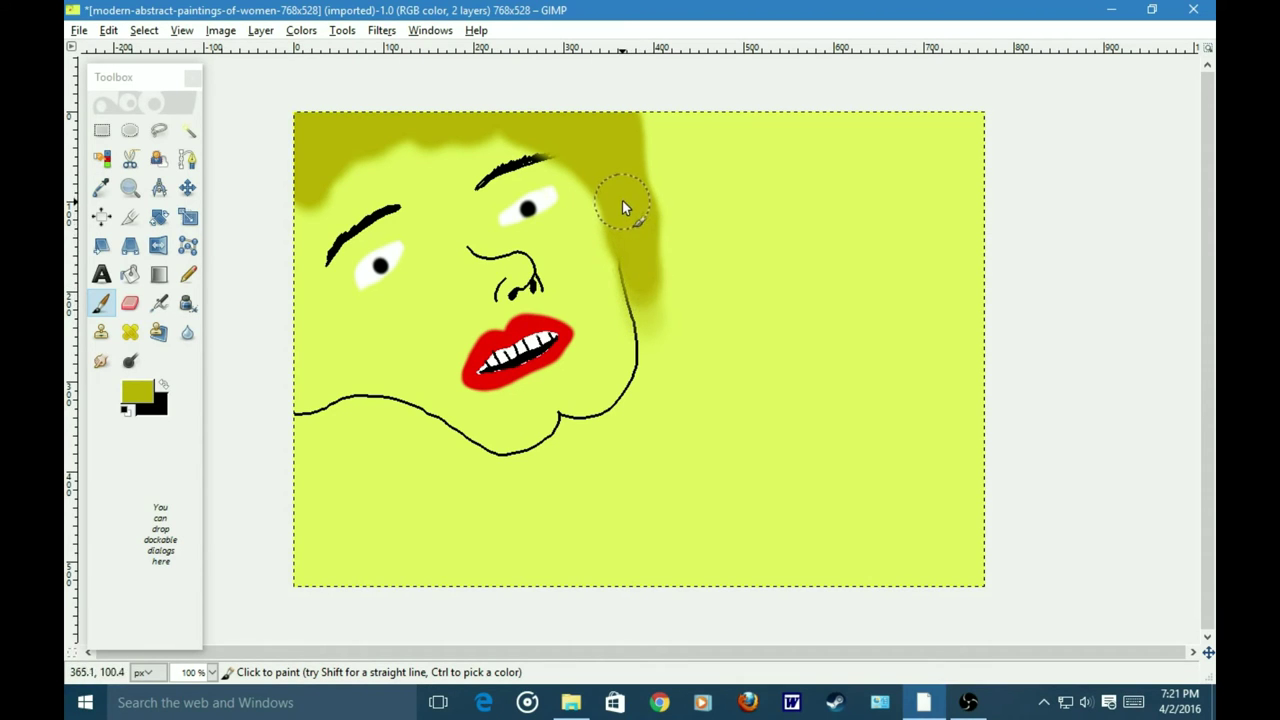
Step: Pick the Pencil with a bright yellow foreground and a size of about 15
click(189, 274)
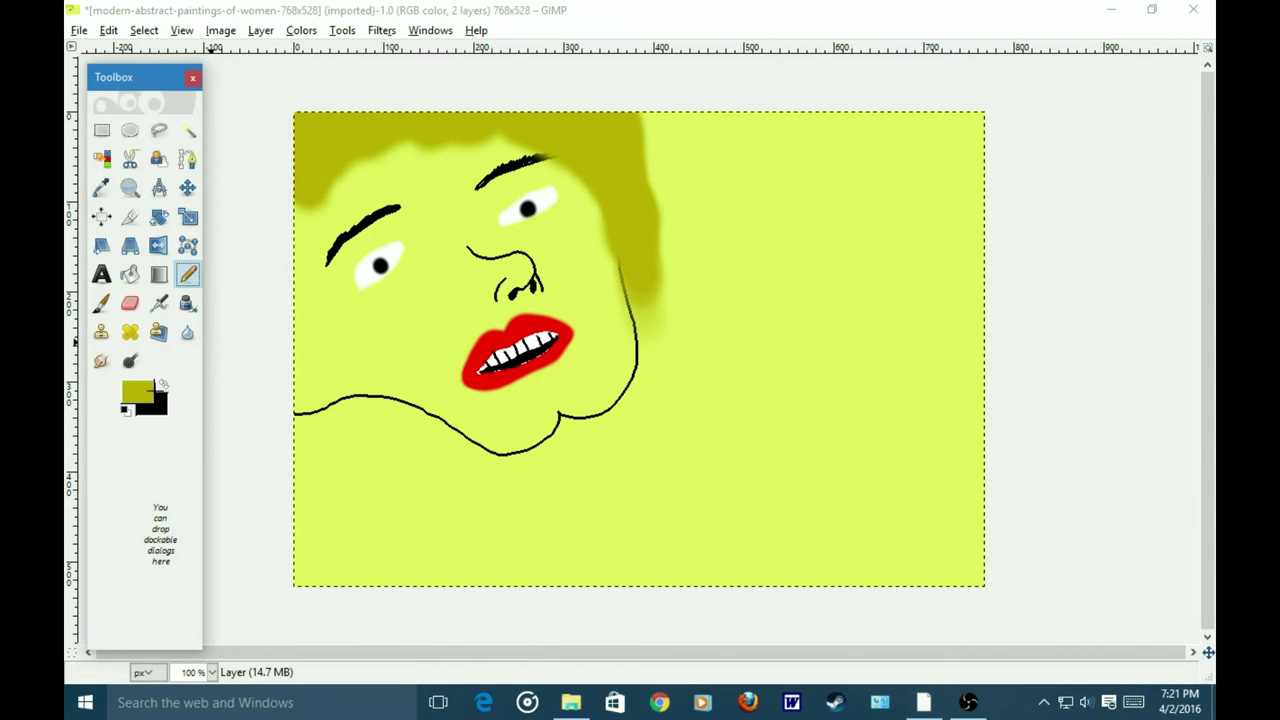
click(140, 392)
drag(1067, 461, 1137, 452)
click(1200, 659)
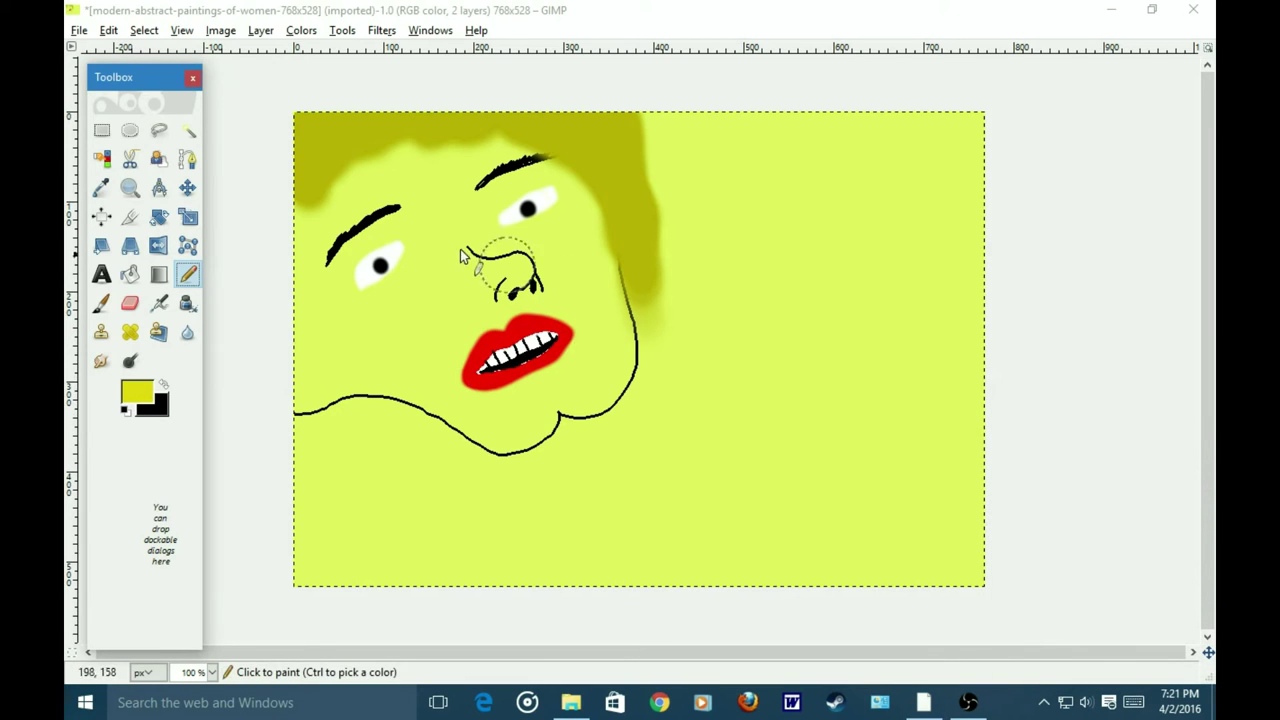
click(159, 302)
double_click(159, 302)
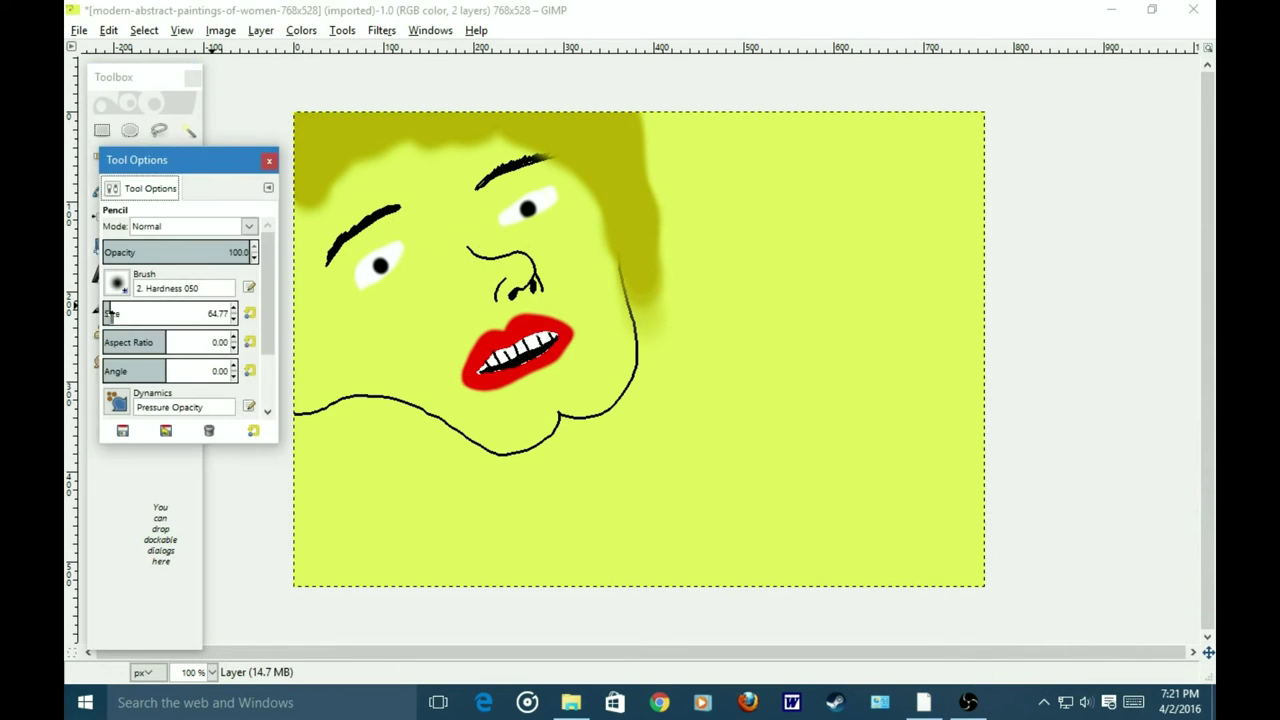
drag(110, 314, 104, 314)
click(108, 314)
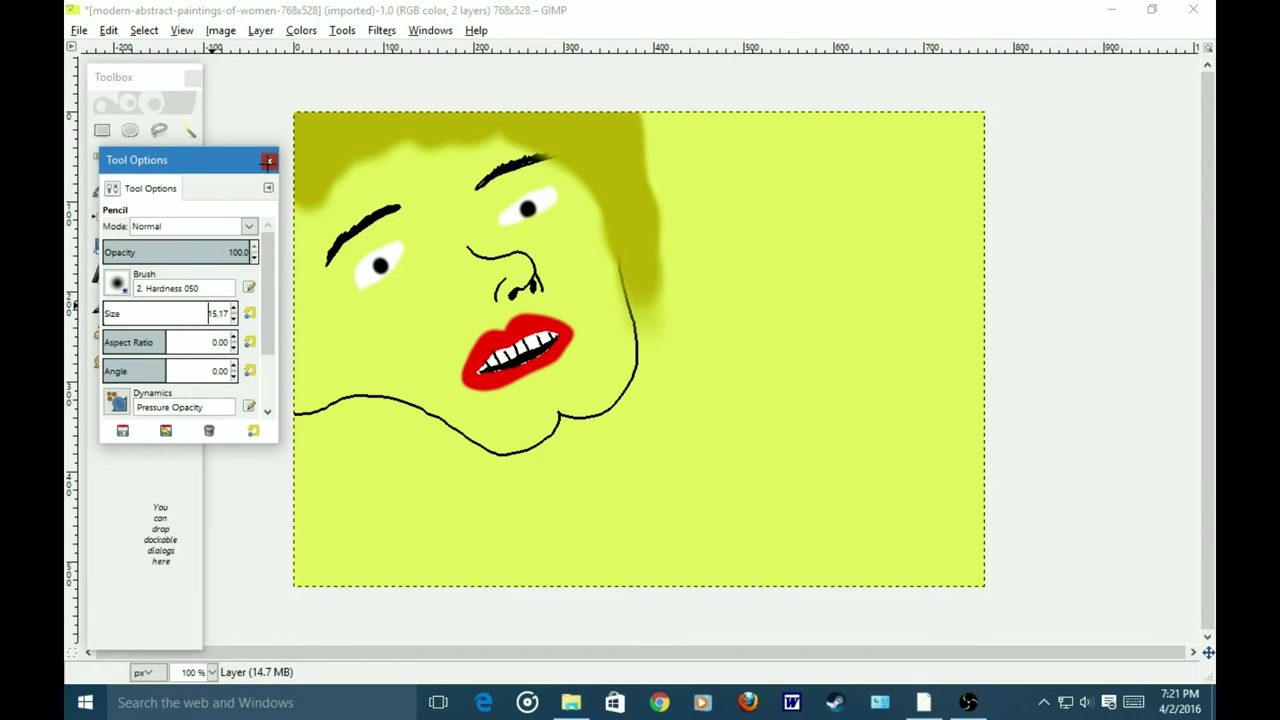
click(269, 160)
click(299, 178)
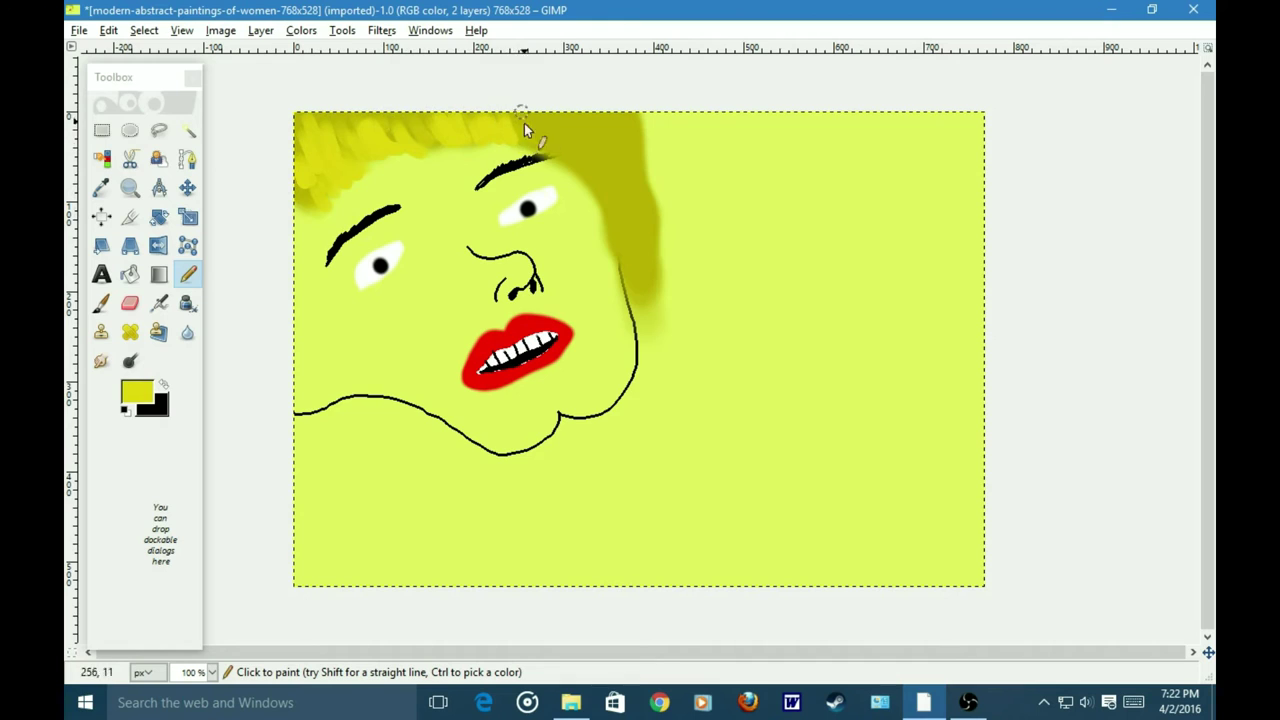
Step: Stroke yellow strands over the olive hair, its top-right, right edge and beside the cheek
drag(523, 114, 600, 195)
drag(568, 114, 629, 133)
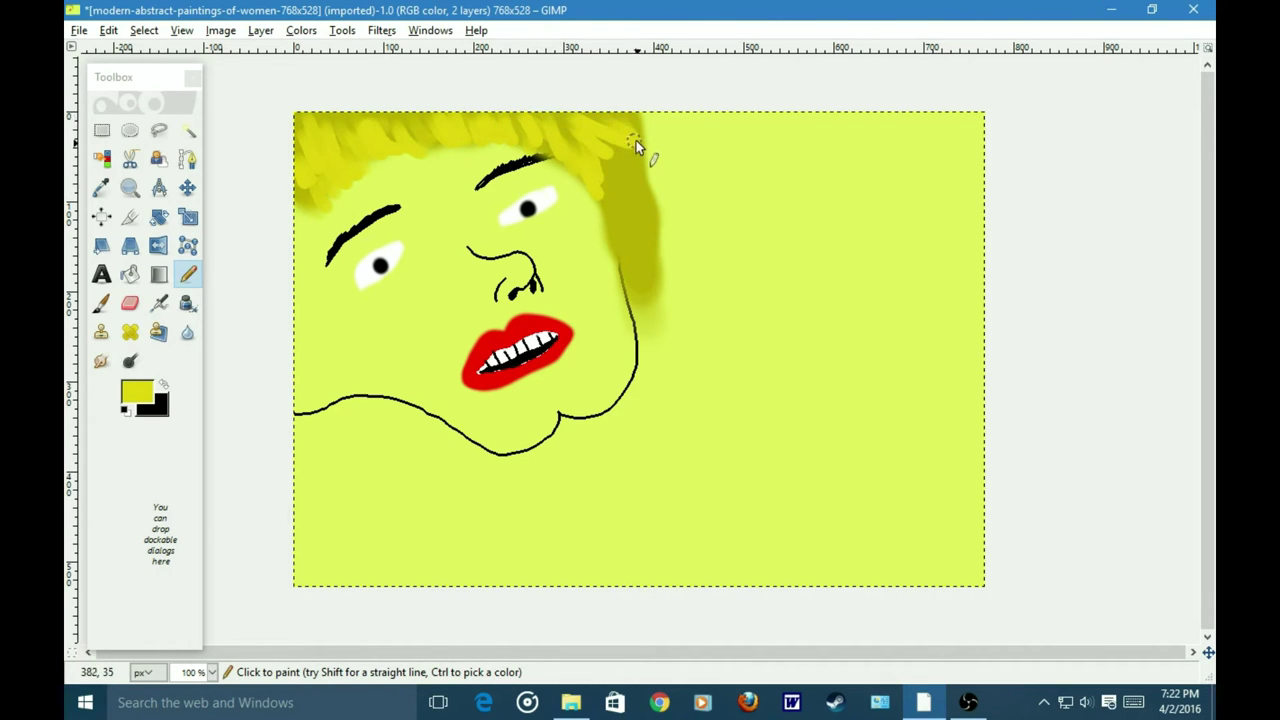
mouse_move(638, 187)
mouse_down()
mouse_move(619, 163)
mouse_move(620, 218)
mouse_up()
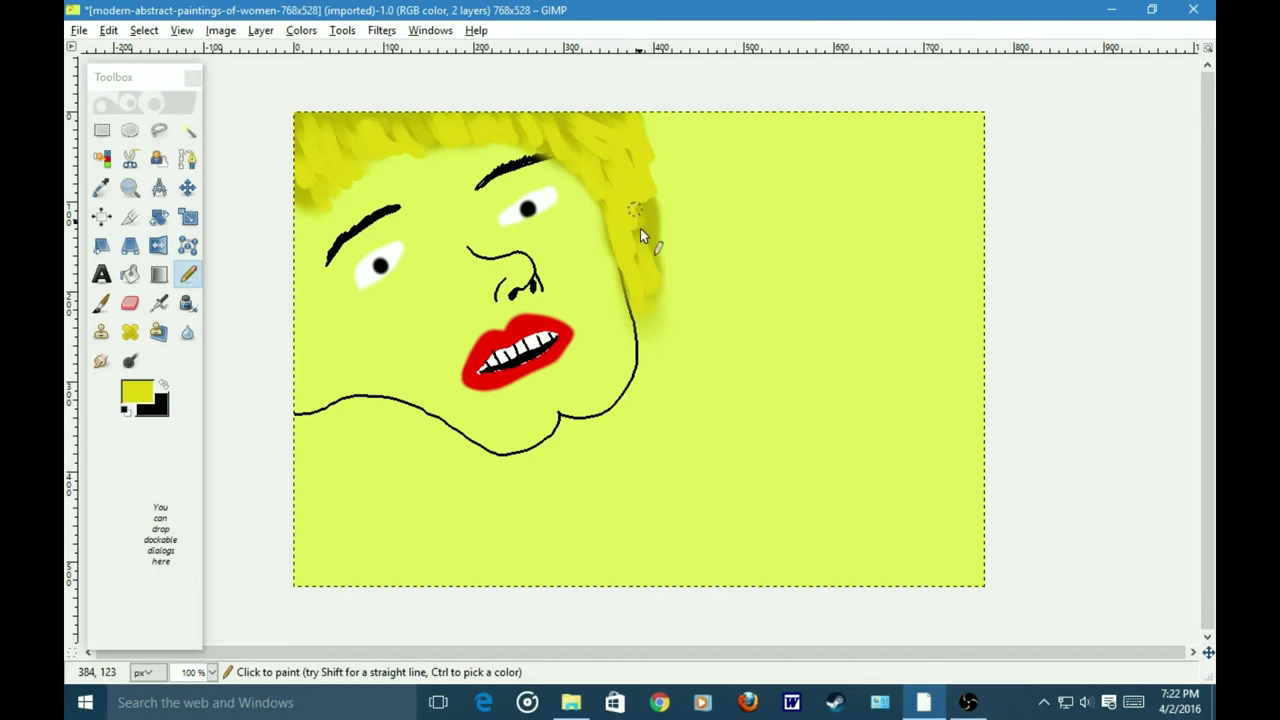
drag(645, 197, 651, 206)
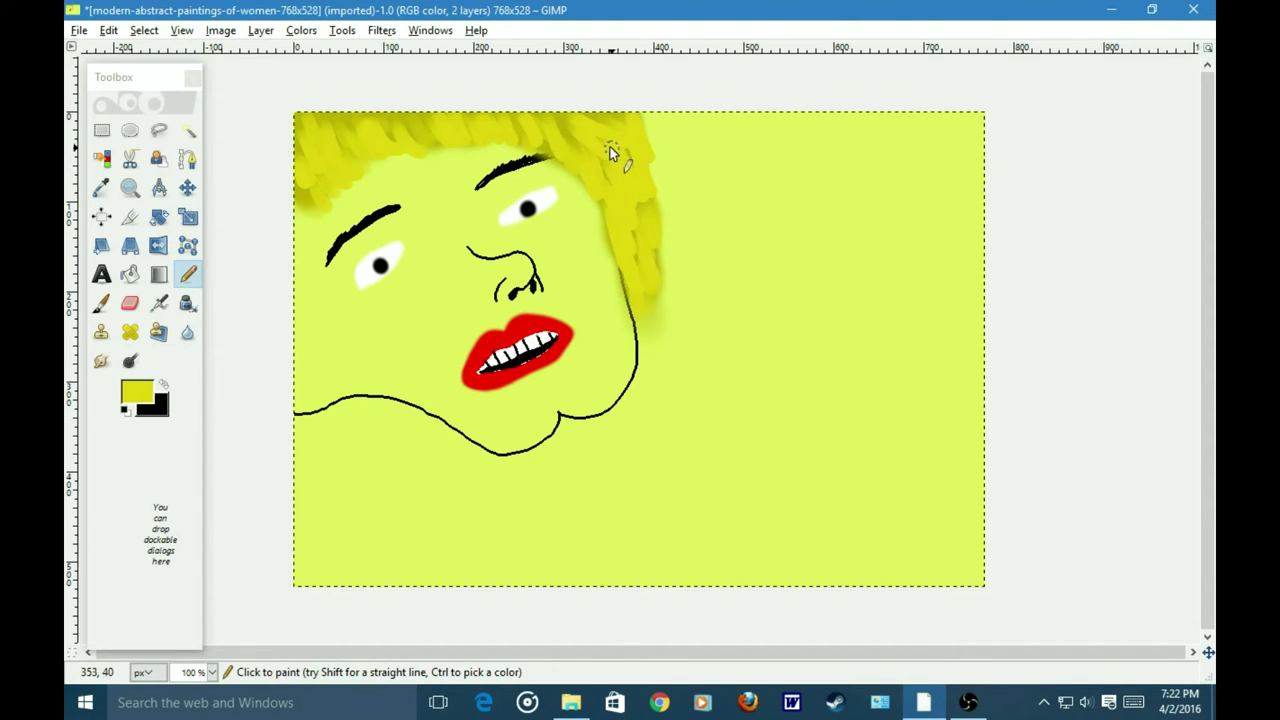
Step: Set the Pencil's drawing colour to red and enlarge it to size 36.43
click(187, 273)
click(145, 390)
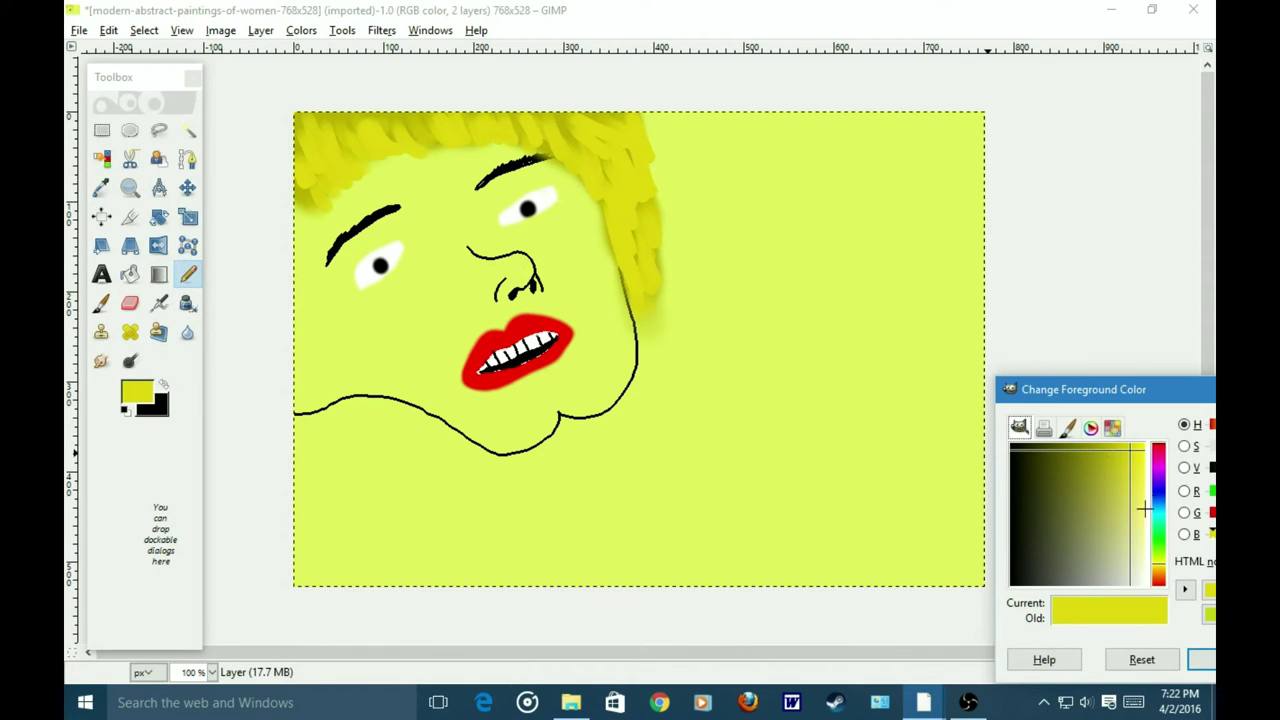
drag(1157, 565, 1159, 583)
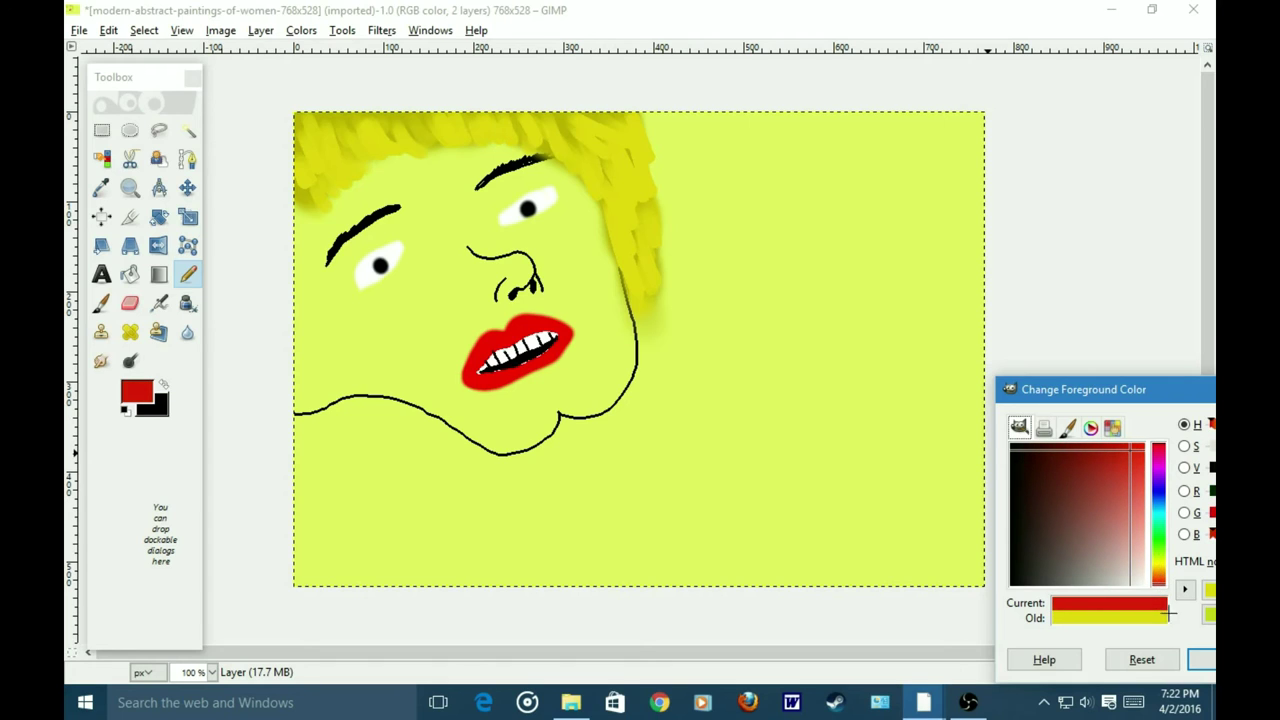
click(1202, 656)
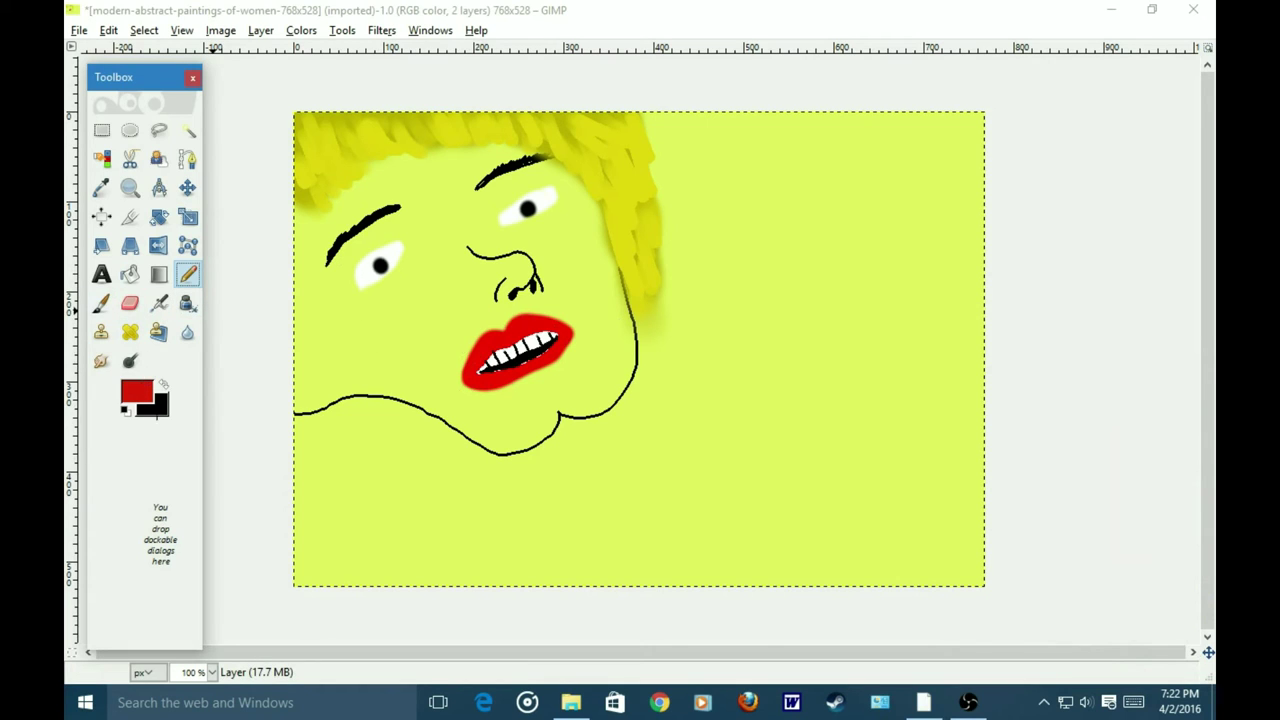
double_click(187, 274)
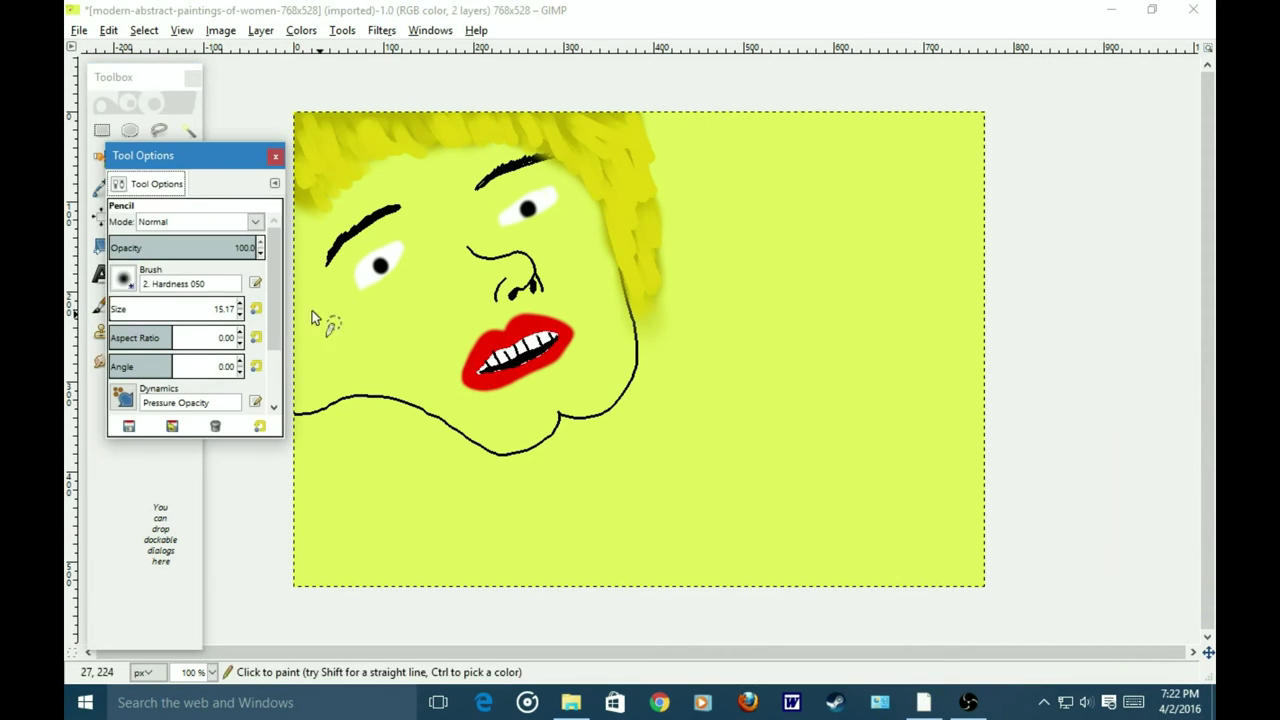
click(113, 309)
Step: Pencil short black lashes above and below the left eye and around the right eye
click(275, 156)
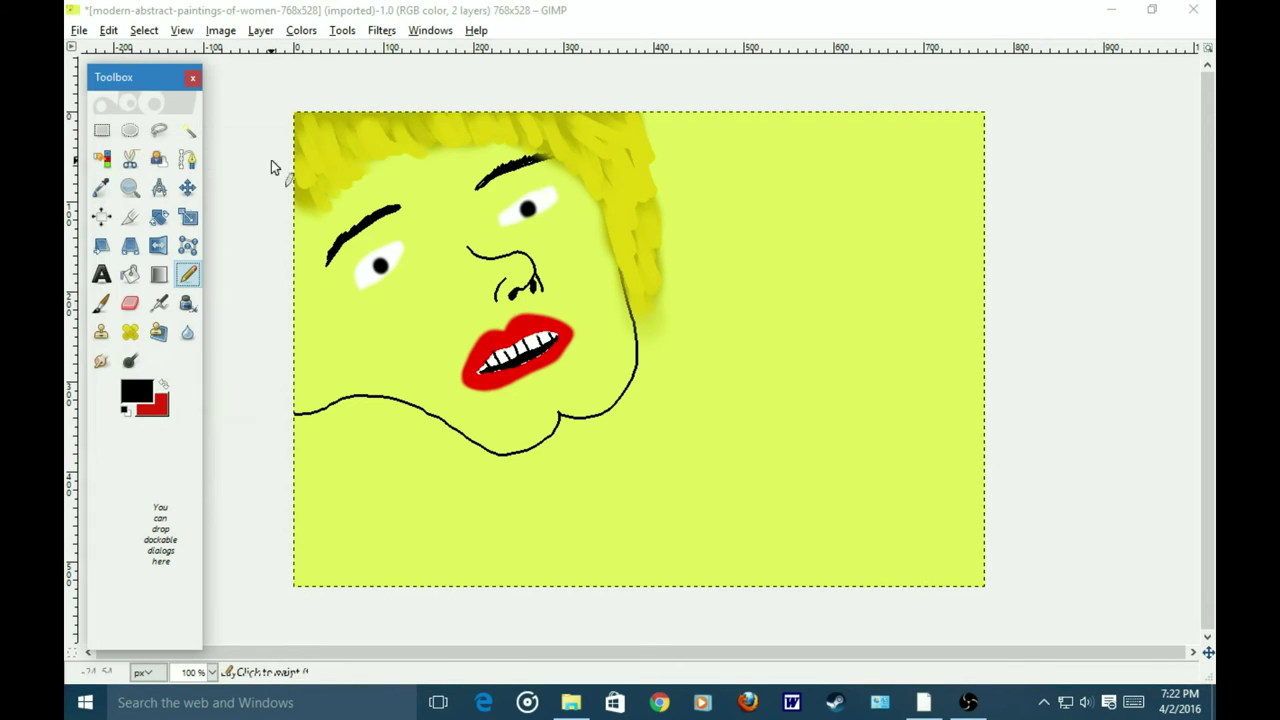
click(352, 255)
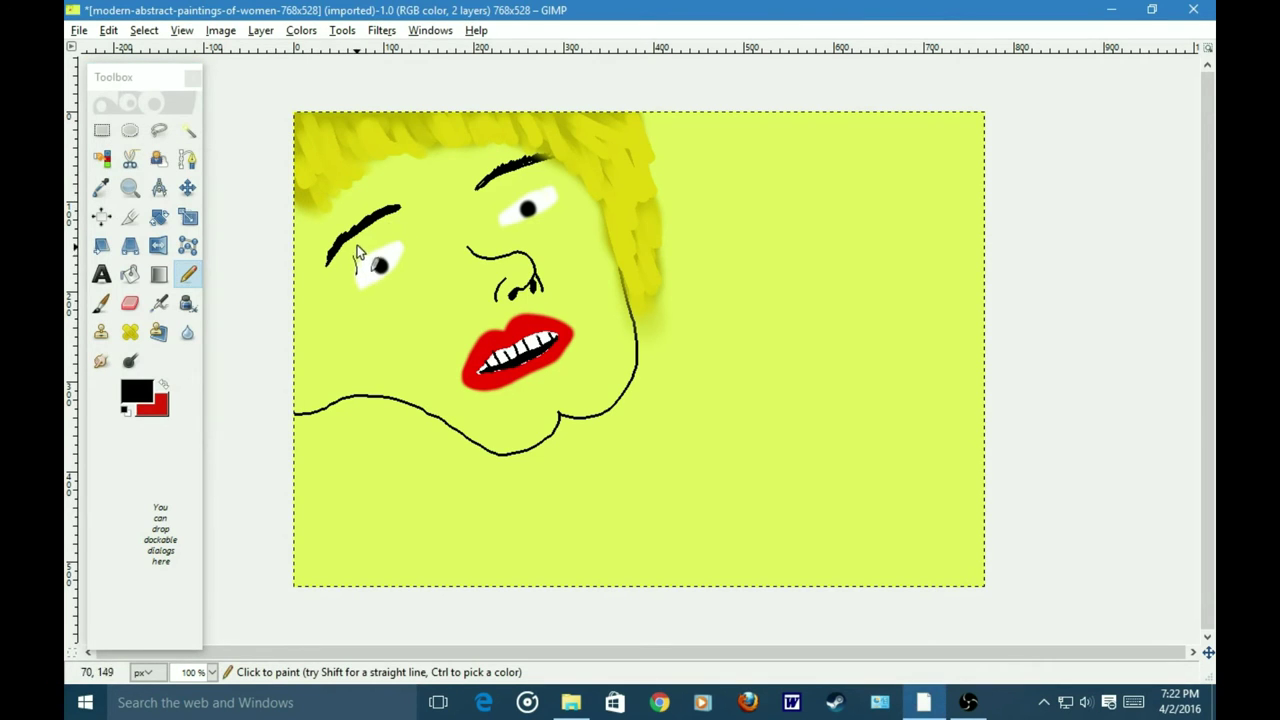
mouse_move(382, 258)
mouse_down()
mouse_move(380, 238)
mouse_move(400, 234)
mouse_up()
drag(525, 199, 527, 186)
drag(559, 200, 552, 214)
drag(404, 246, 414, 262)
key(ctrl)
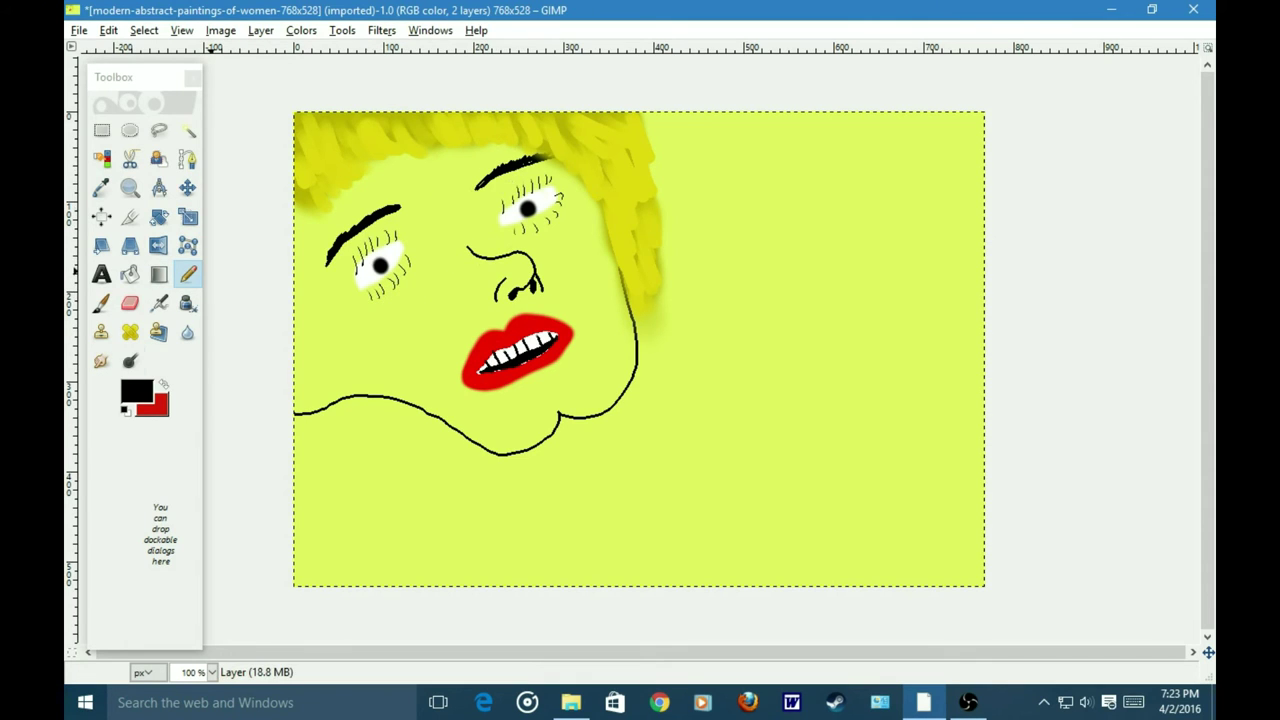
Step: Make red the paint colour and set the Airbrush size to 15.17
click(163, 385)
click(159, 303)
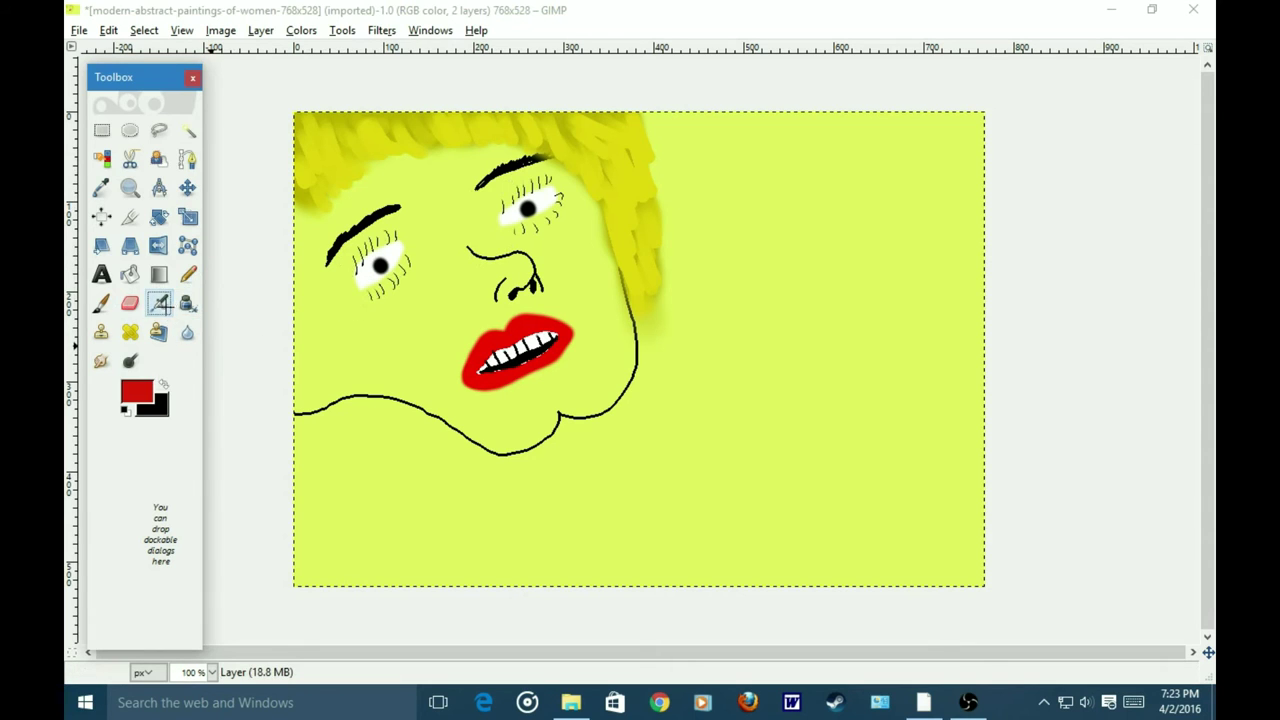
double_click(159, 303)
drag(120, 346, 93, 343)
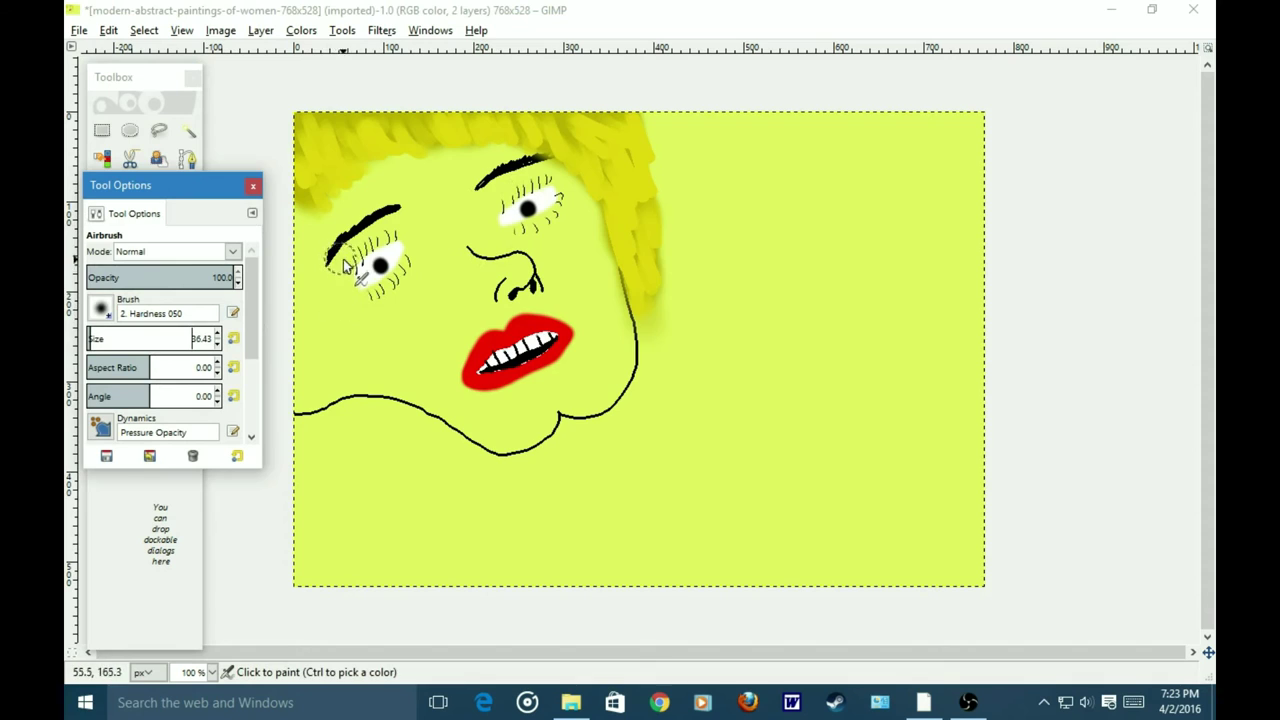
click(90, 340)
drag(90, 340, 86, 340)
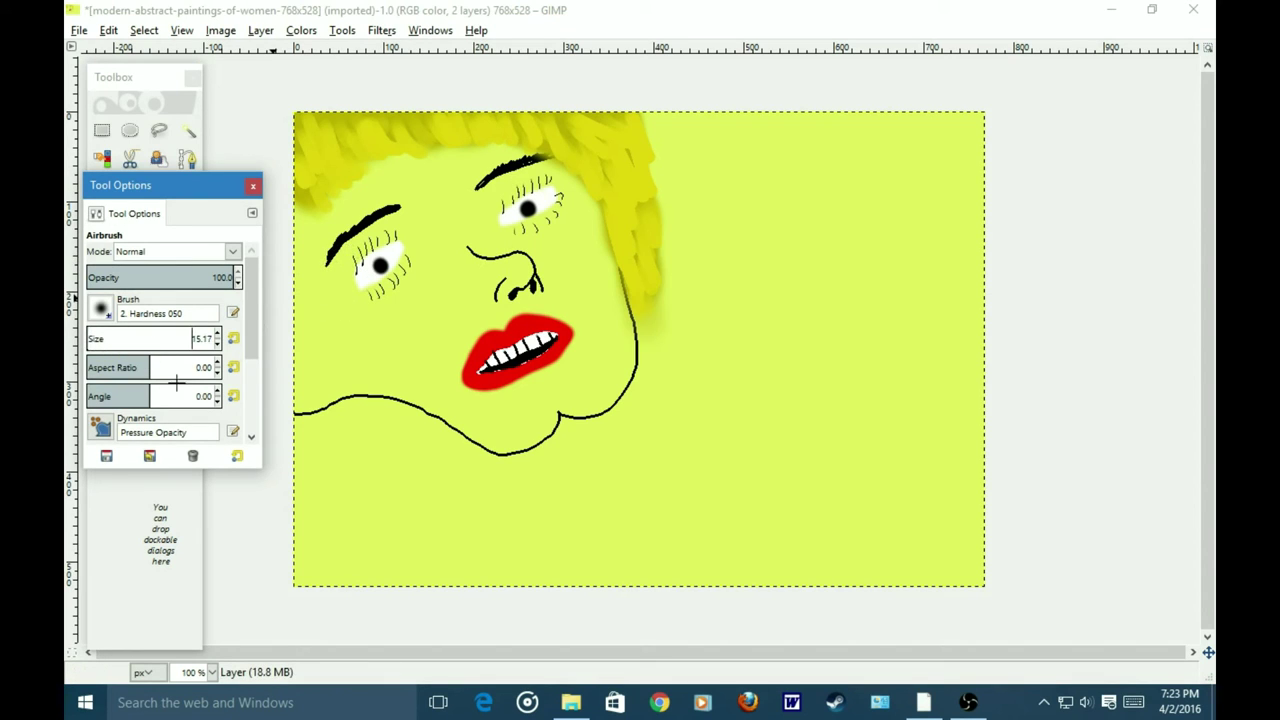
click(253, 185)
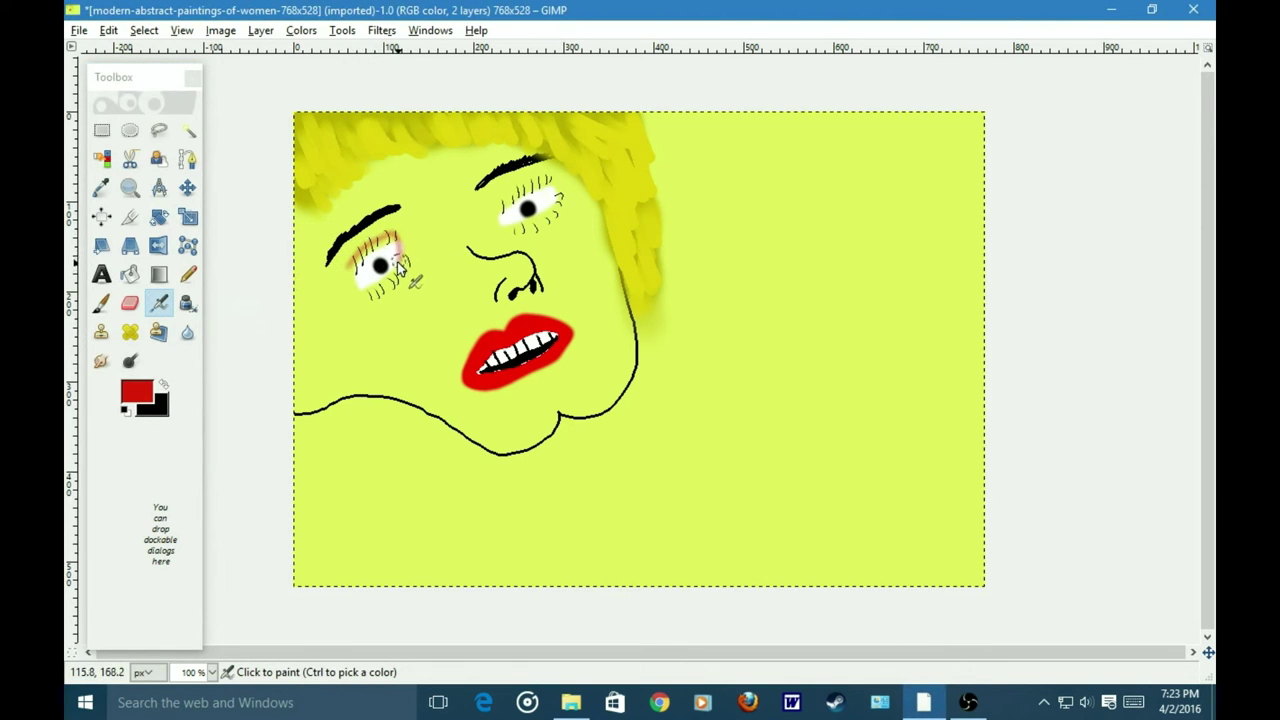
Step: Airbrush a reddish halo around the left eye, extend it below, and shade the right upper lid
mouse_move(396, 266)
mouse_down()
mouse_move(367, 290)
mouse_move(353, 265)
mouse_move(393, 235)
mouse_move(384, 285)
mouse_move(362, 286)
mouse_move(384, 280)
mouse_move(391, 234)
mouse_move(375, 263)
mouse_move(371, 240)
mouse_move(346, 279)
mouse_up()
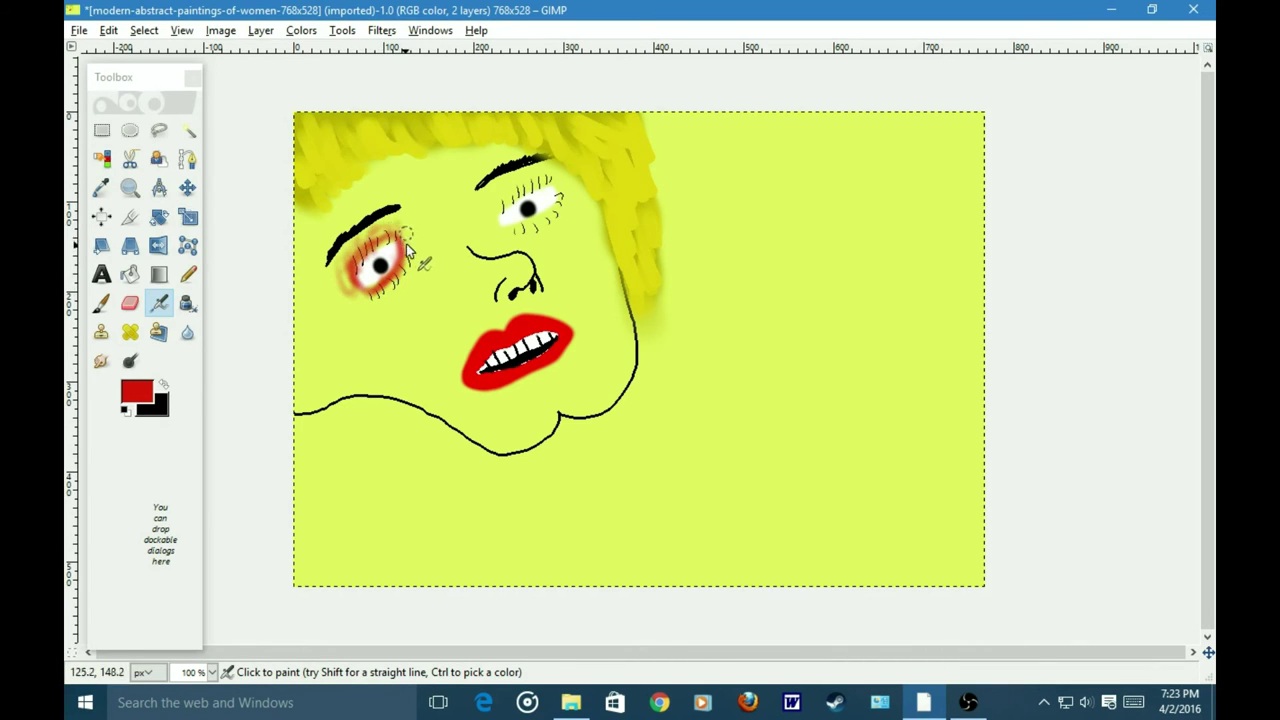
drag(388, 284, 384, 279)
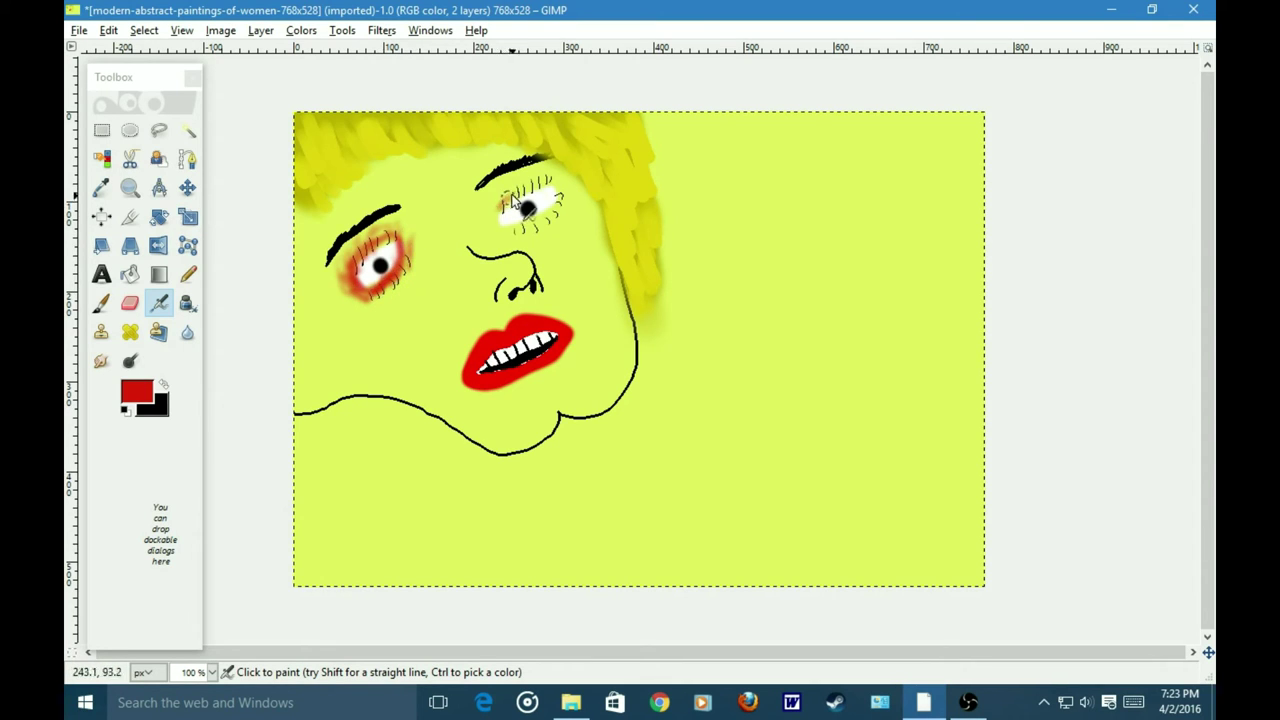
mouse_move(507, 205)
mouse_down()
mouse_move(544, 180)
mouse_move(555, 205)
mouse_move(504, 232)
mouse_move(508, 192)
mouse_move(543, 175)
mouse_move(557, 195)
mouse_move(519, 232)
mouse_move(560, 186)
mouse_move(532, 181)
mouse_move(556, 184)
mouse_move(500, 214)
mouse_move(515, 242)
mouse_up()
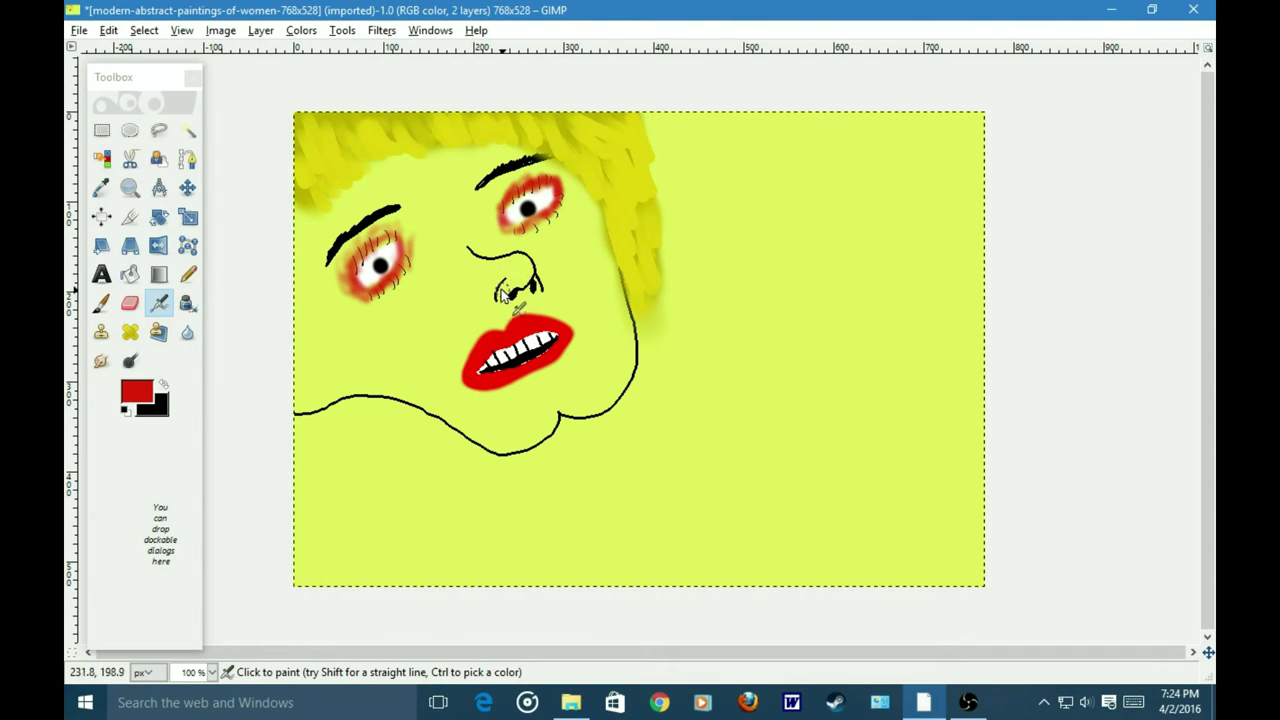
click(101, 302)
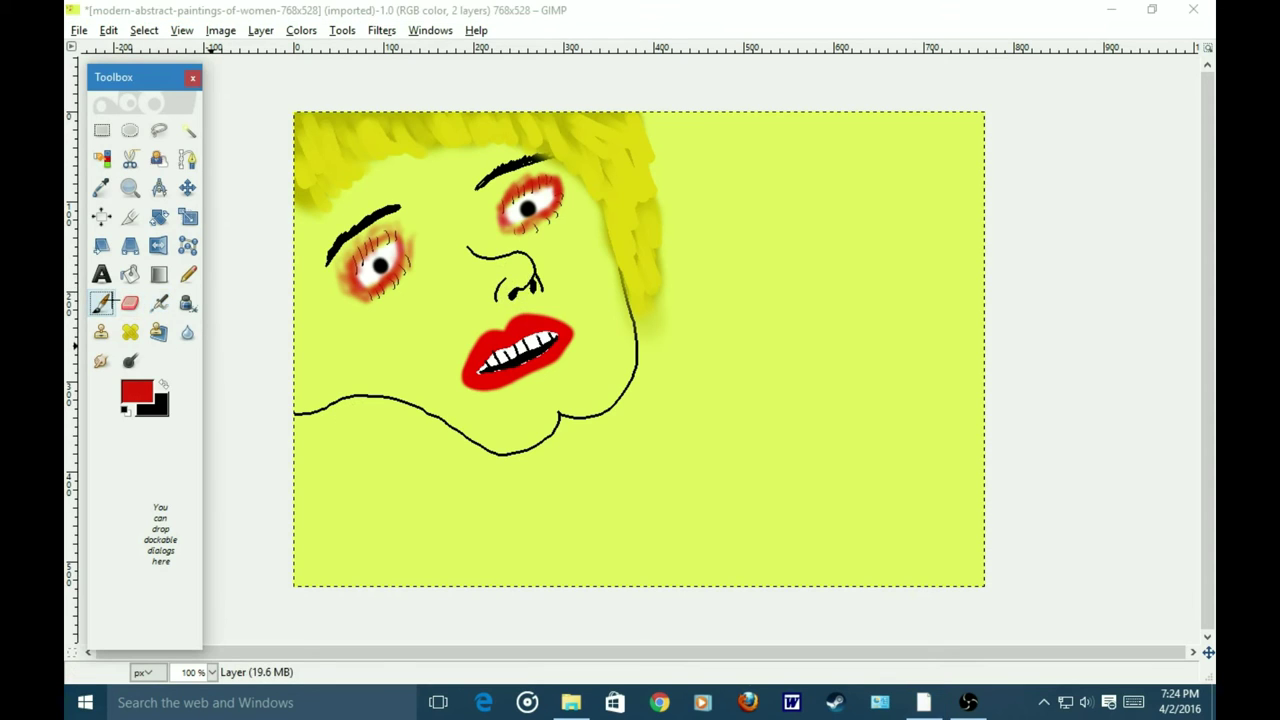
Step: Smudge dark zigzag scribbles across the yellow background right of the hair
click(159, 303)
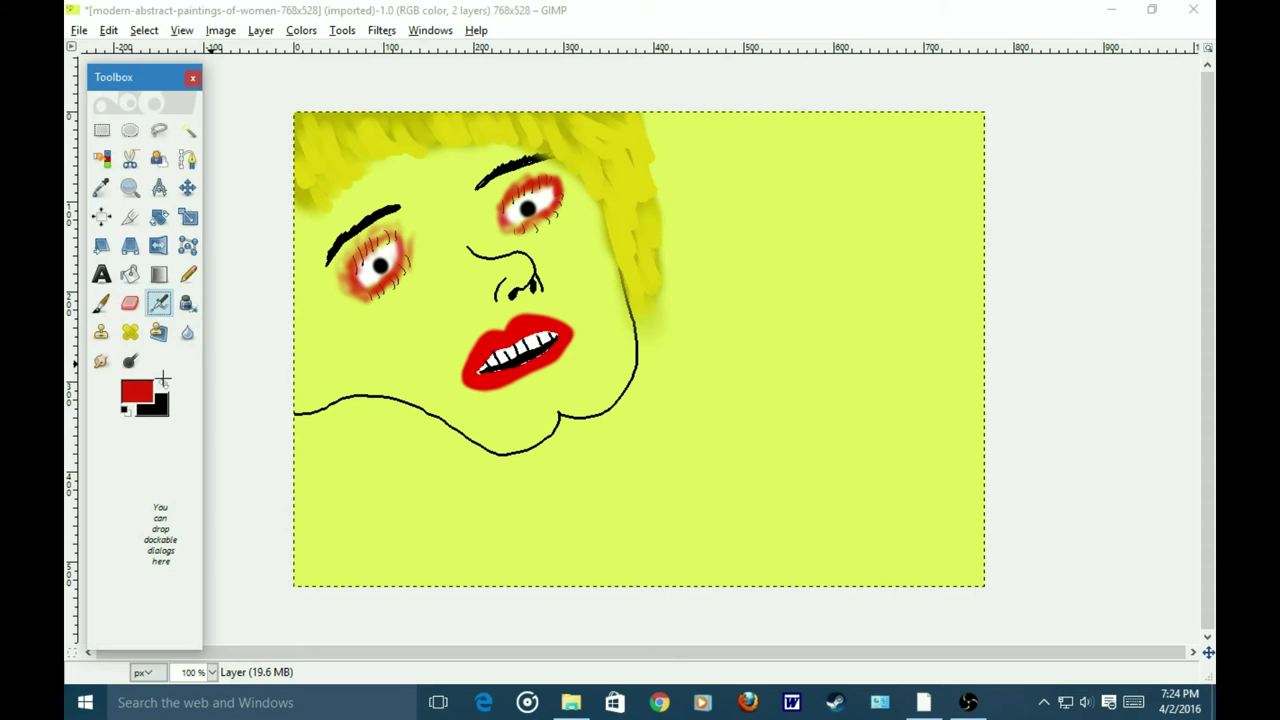
click(163, 384)
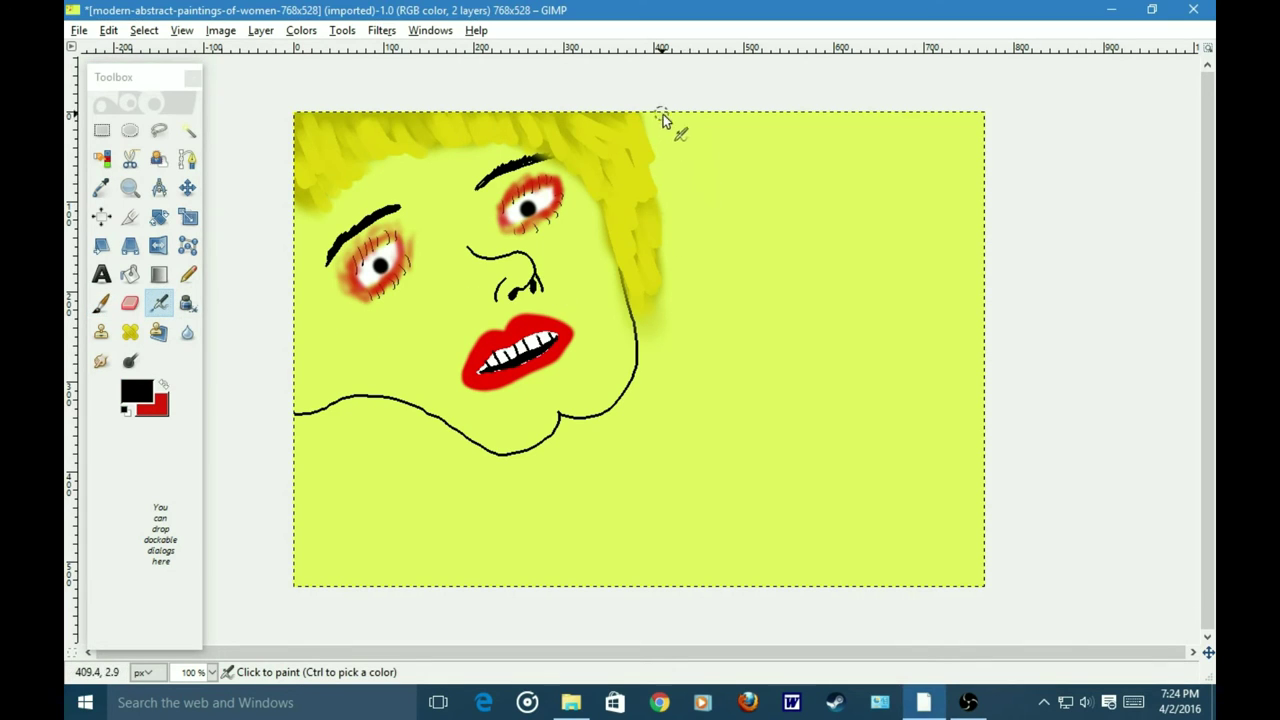
mouse_move(663, 122)
mouse_down()
mouse_move(714, 240)
mouse_move(800, 292)
mouse_up()
mouse_move(802, 342)
mouse_down()
mouse_move(925, 108)
mouse_move(922, 345)
mouse_move(955, 378)
mouse_move(877, 200)
mouse_move(808, 253)
mouse_move(801, 139)
mouse_move(753, 211)
mouse_move(752, 273)
mouse_move(726, 117)
mouse_move(743, 181)
mouse_move(751, 432)
mouse_move(762, 160)
mouse_move(754, 262)
mouse_move(758, 226)
mouse_move(810, 321)
mouse_move(863, 293)
mouse_move(900, 185)
mouse_move(722, 226)
mouse_move(686, 215)
mouse_move(670, 250)
mouse_move(671, 228)
mouse_move(652, 353)
mouse_move(647, 338)
mouse_move(677, 416)
mouse_move(713, 345)
mouse_move(676, 414)
mouse_move(769, 384)
mouse_move(966, 429)
mouse_up()
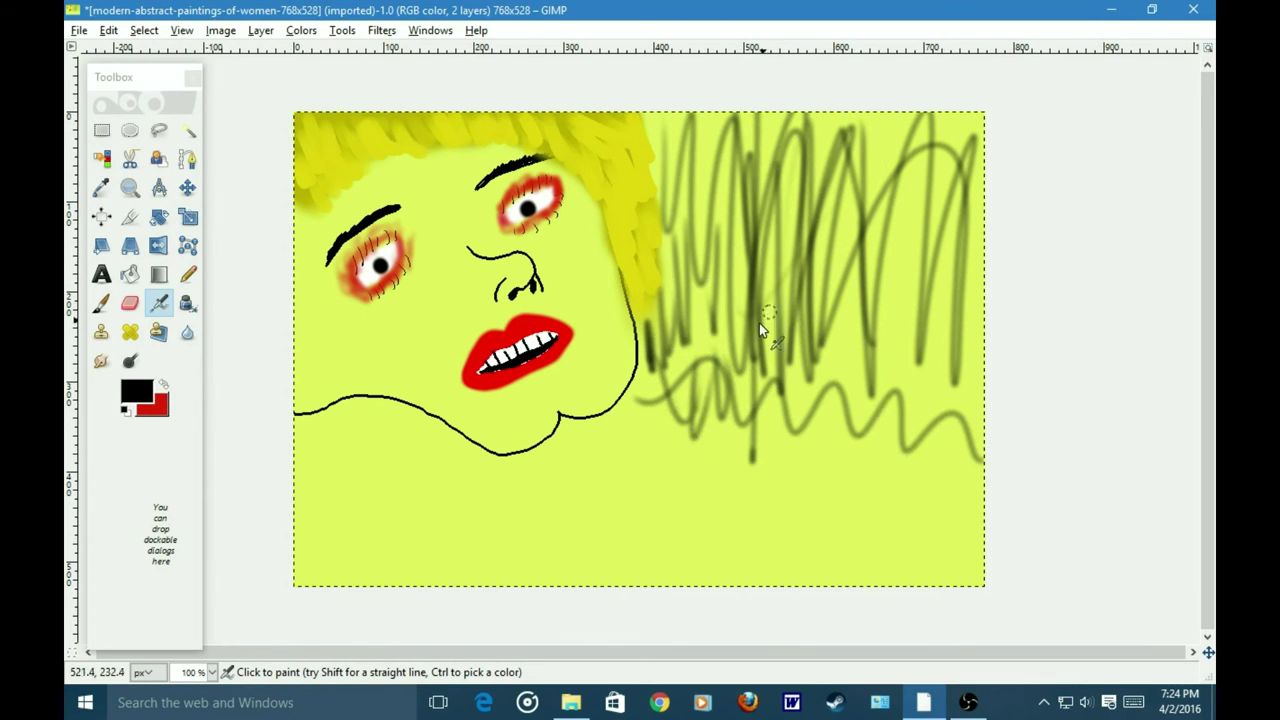
Step: Try black Pencil and Paintbrush strokes down from the chin, undoing both
click(175, 278)
click(188, 274)
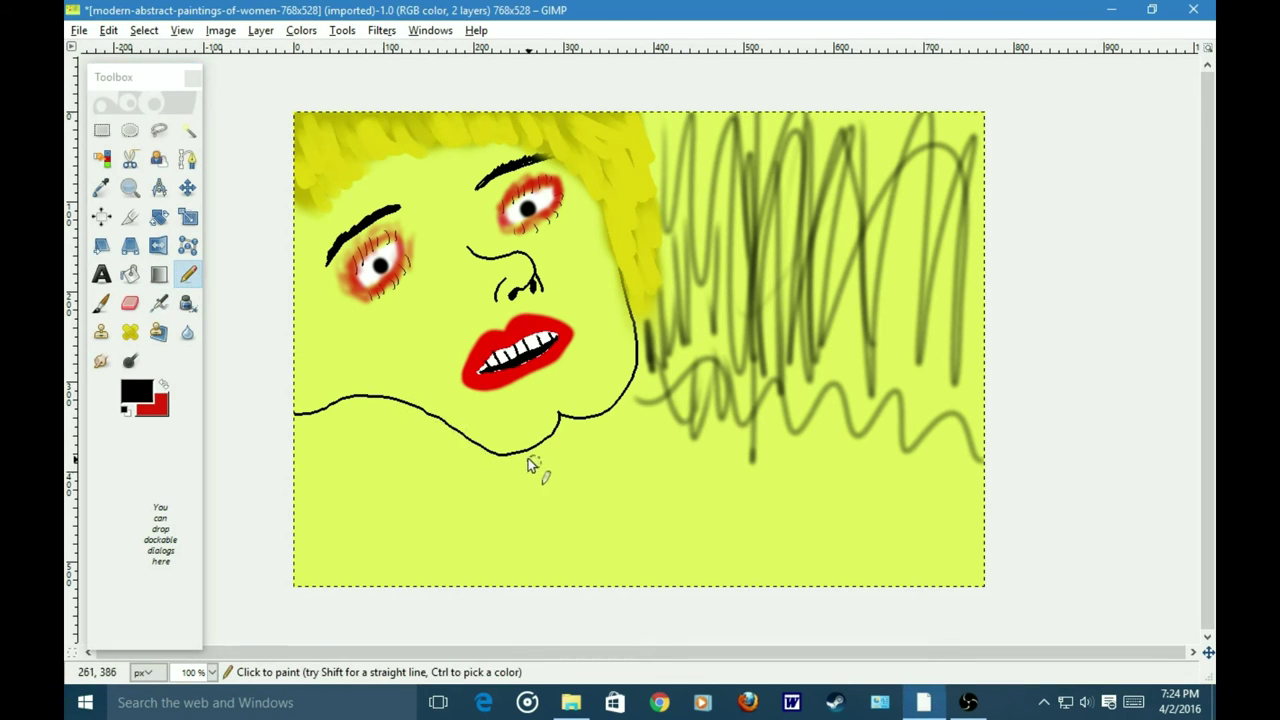
drag(549, 438, 570, 592)
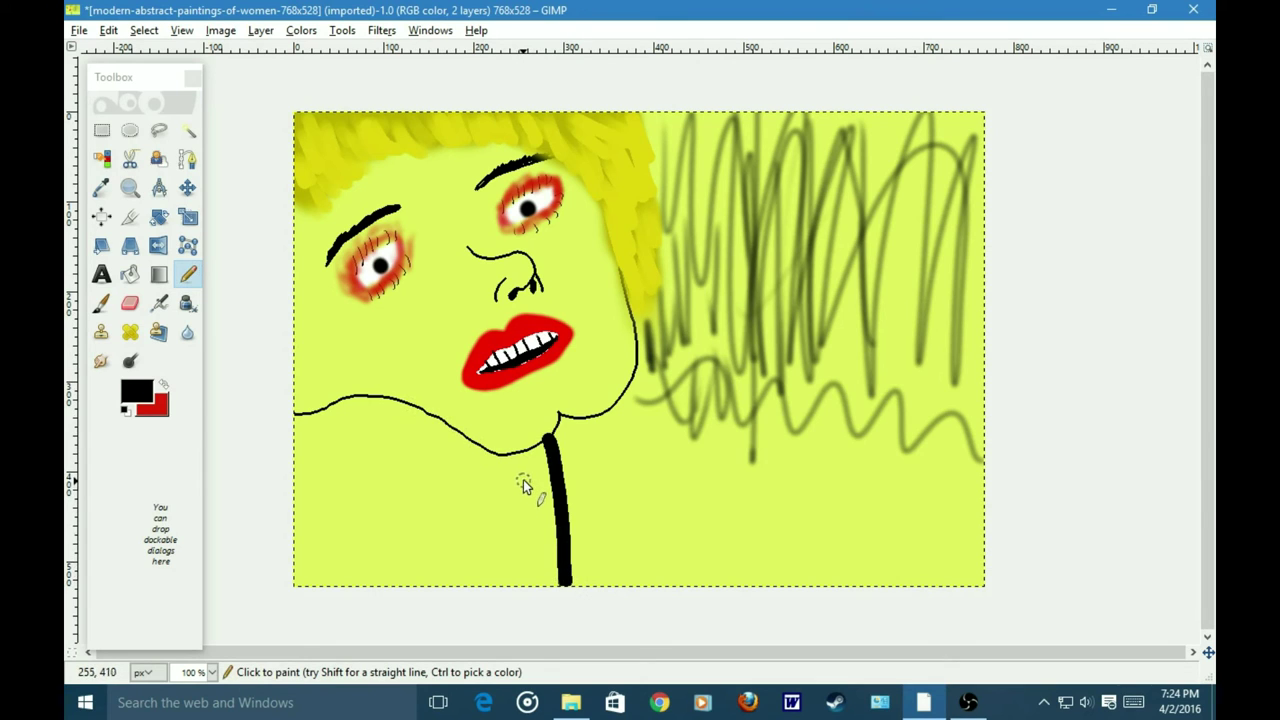
key(ctrl+z)
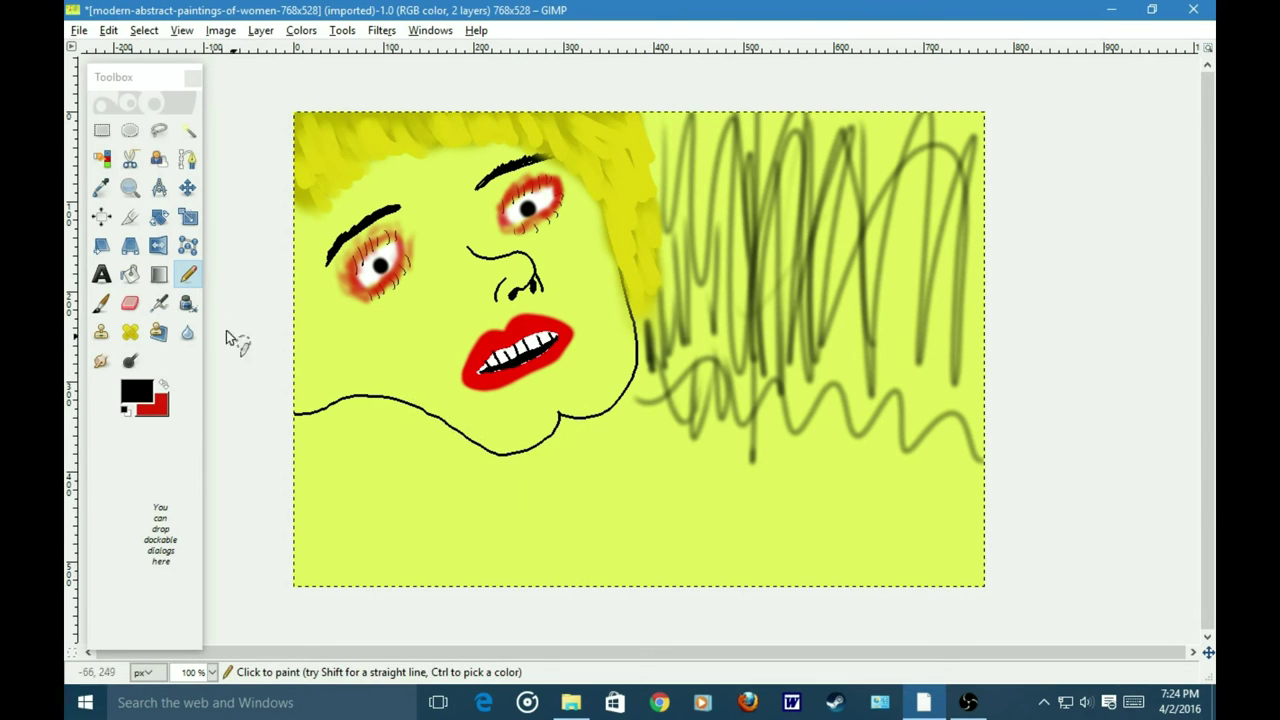
click(101, 303)
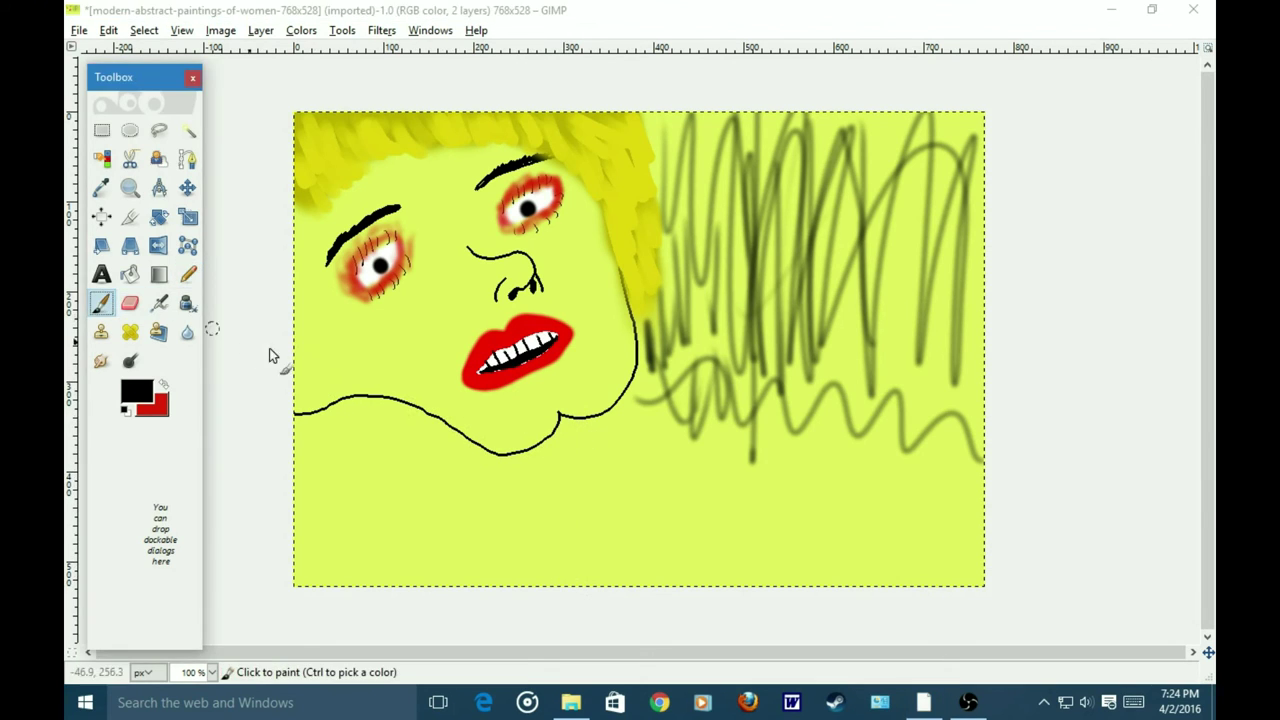
click(570, 427)
drag(572, 428, 580, 526)
key(ctrl+z)
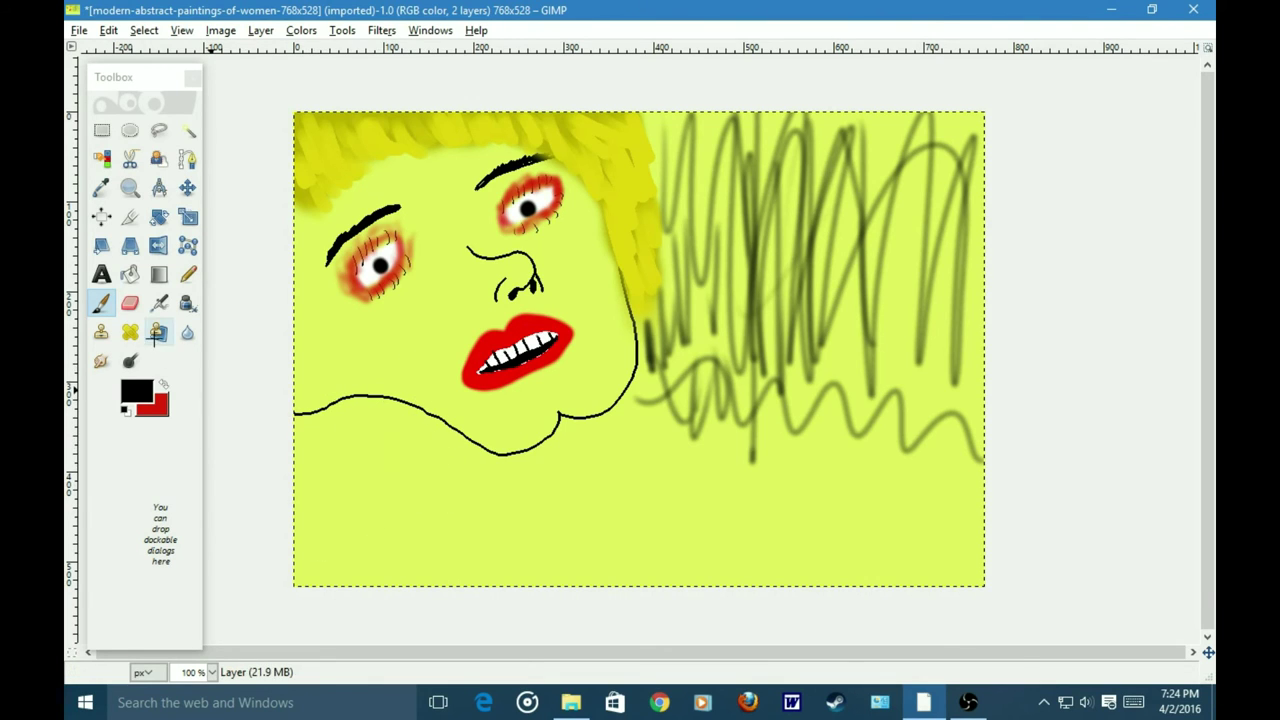
Step: Airbrush grey shading along the chin line, jaw, hair edge and forehead above the right eyebrow
click(157, 303)
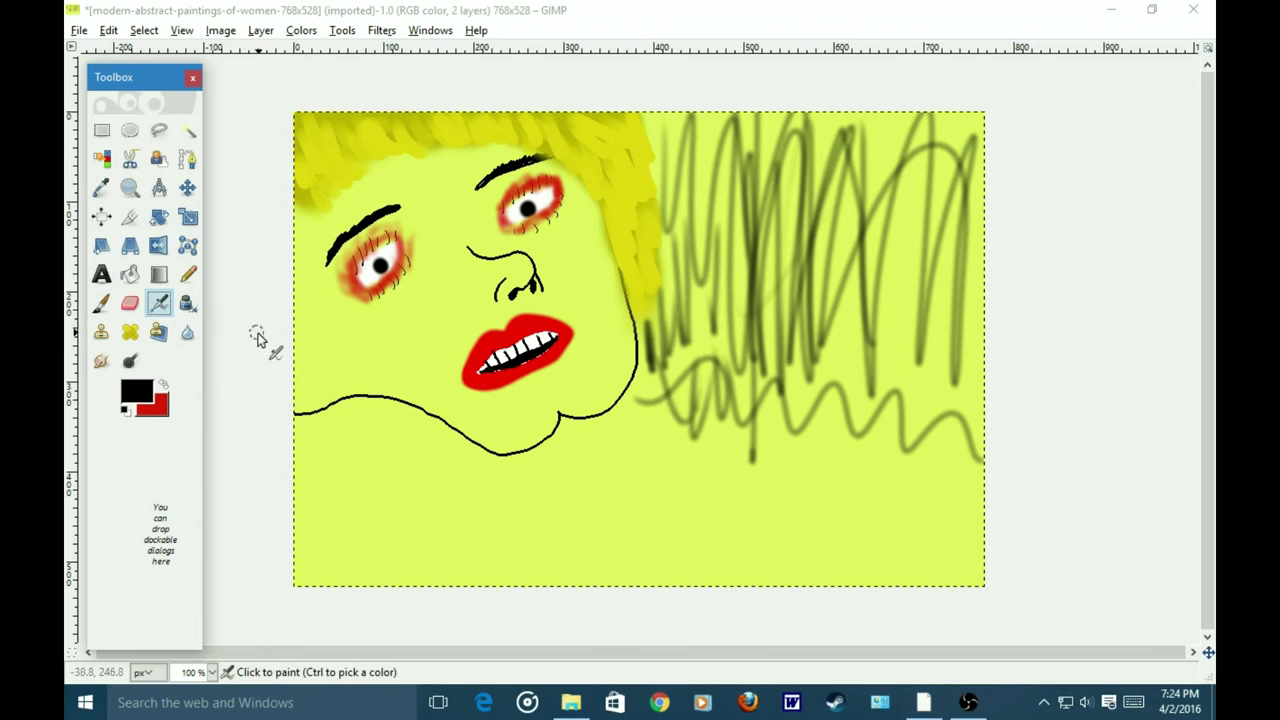
click(298, 410)
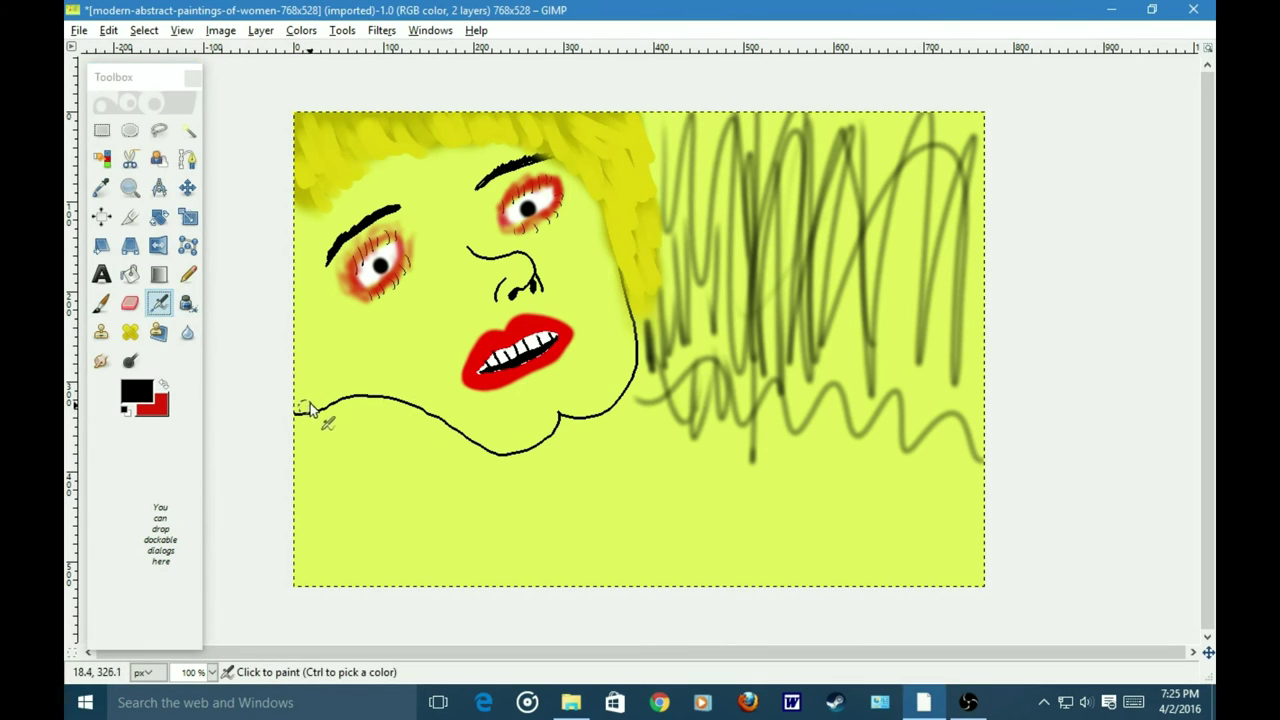
drag(310, 406, 322, 400)
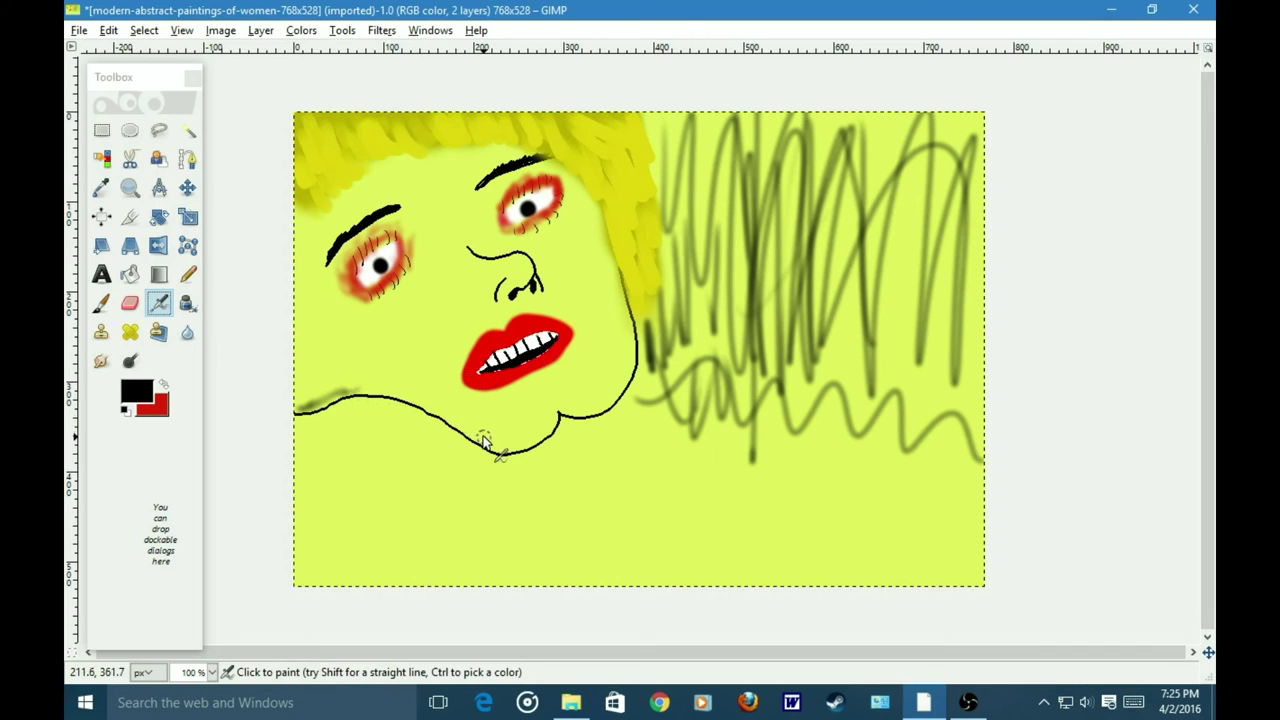
mouse_move(480, 439)
mouse_down()
mouse_move(551, 416)
mouse_move(520, 437)
mouse_move(443, 429)
mouse_up()
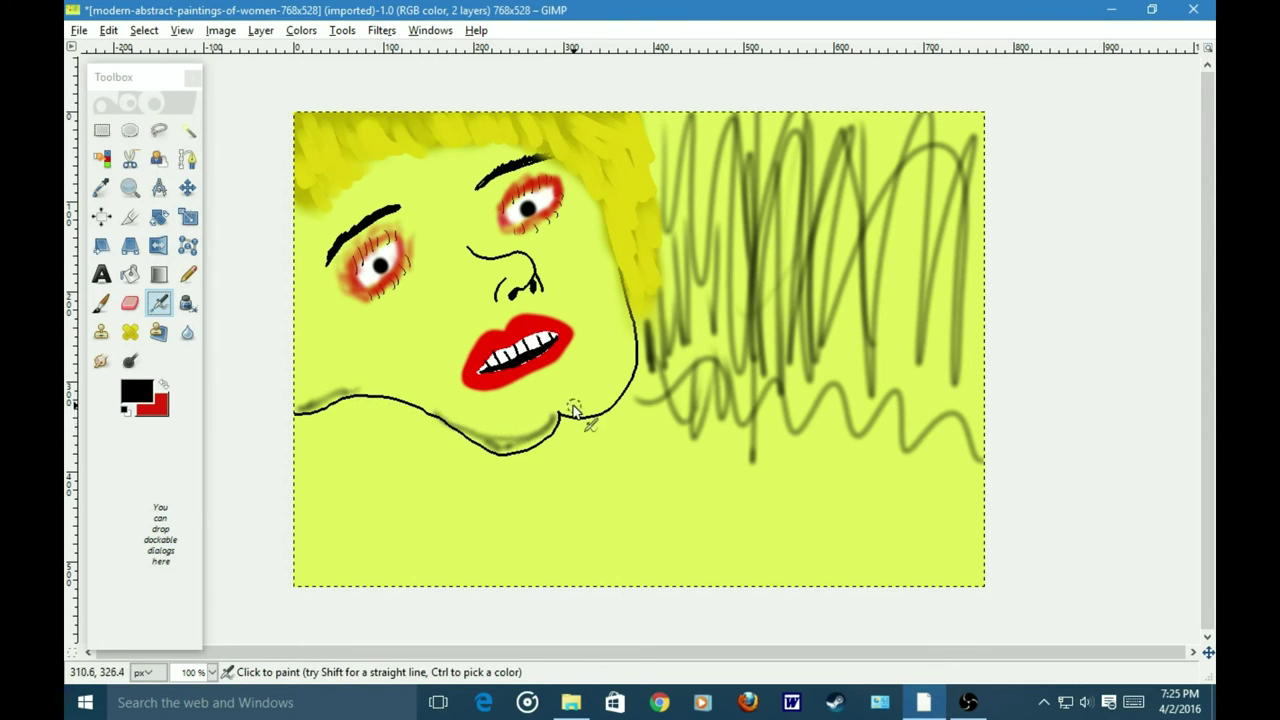
drag(620, 383, 626, 358)
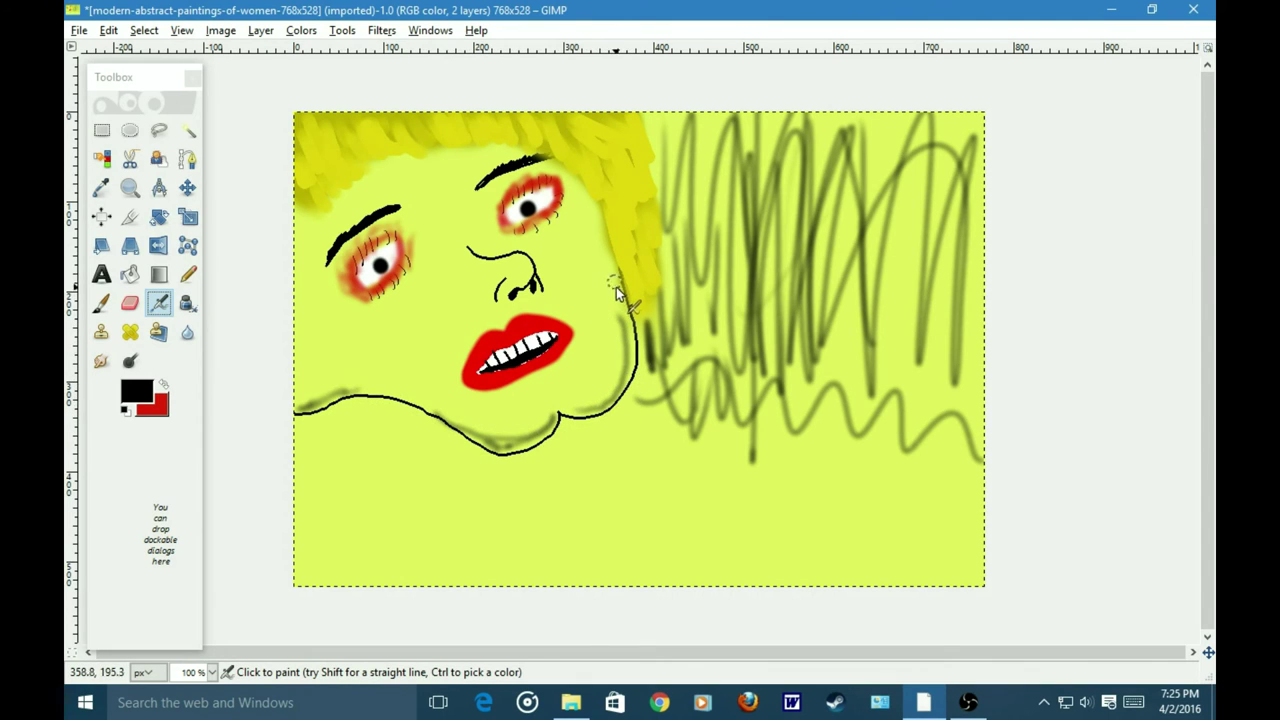
mouse_move(606, 244)
mouse_down()
mouse_move(586, 214)
mouse_move(457, 163)
mouse_move(366, 180)
mouse_move(308, 212)
mouse_up()
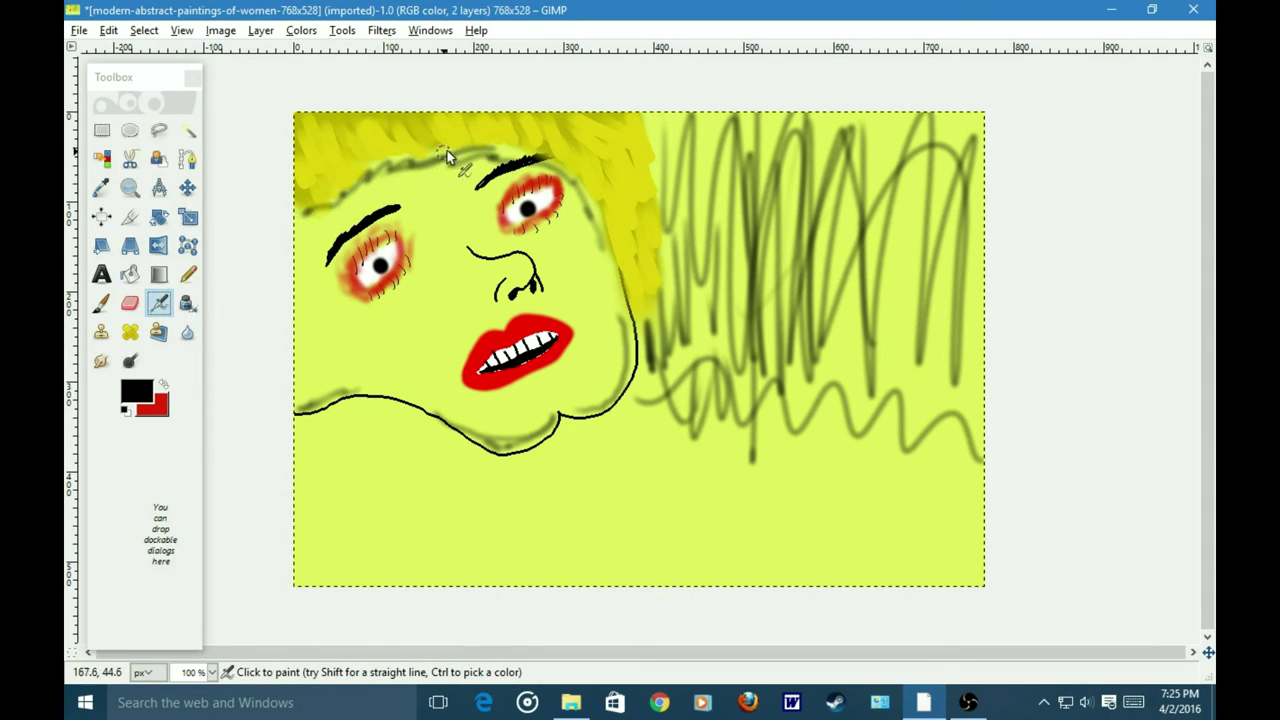
drag(463, 155, 545, 172)
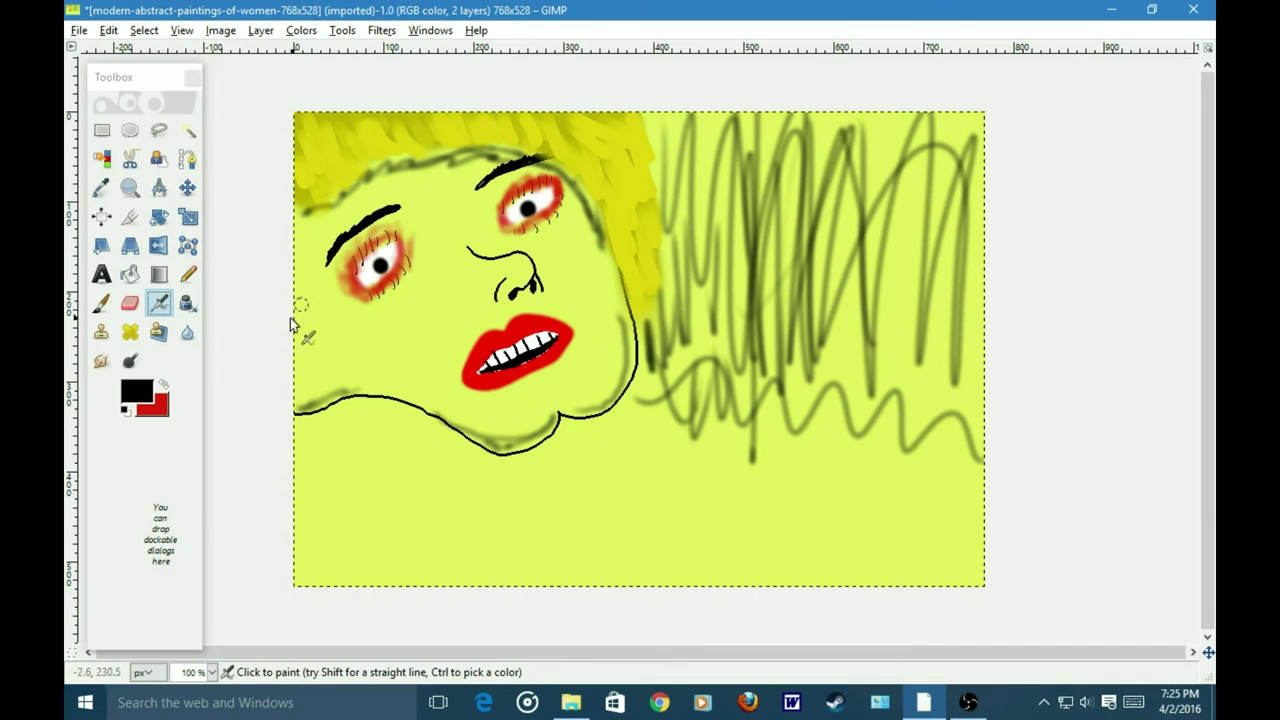
Step: Paint two red drip streaks below the left eye and a faint one below the right
click(158, 405)
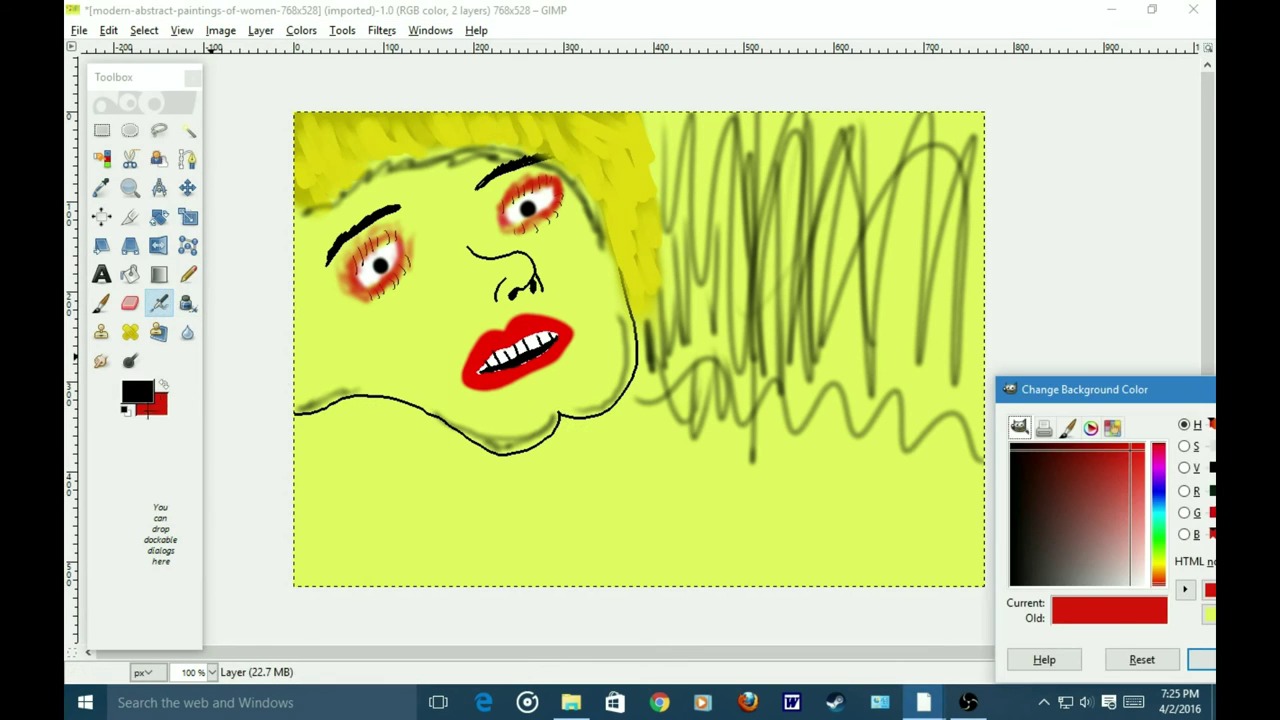
click(163, 382)
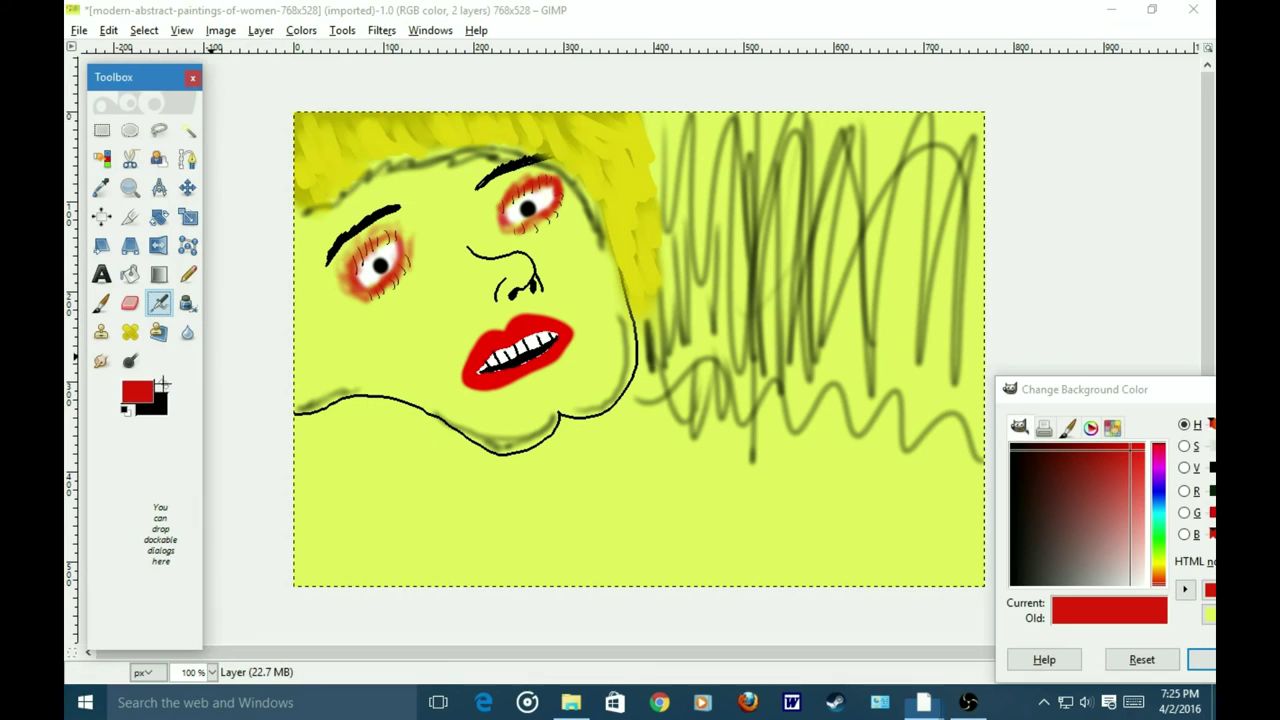
click(353, 295)
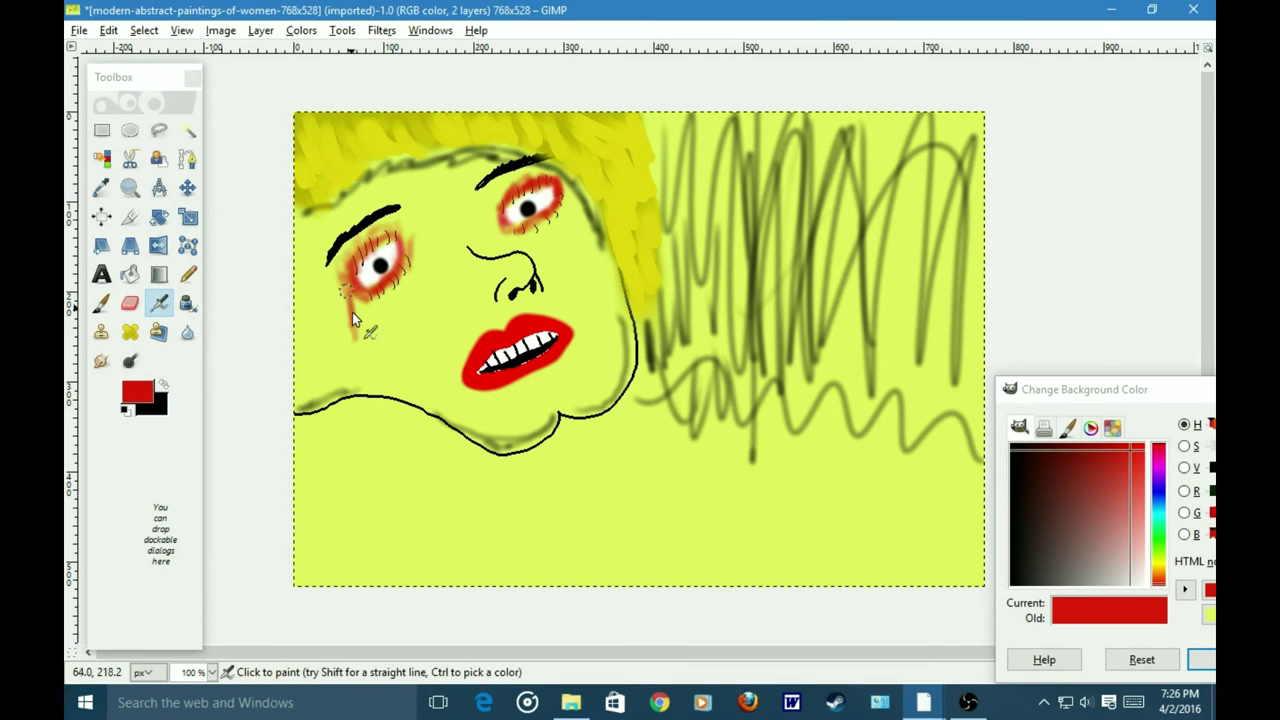
mouse_move(364, 320)
mouse_down()
mouse_move(370, 330)
mouse_move(376, 297)
mouse_up()
drag(376, 305, 386, 371)
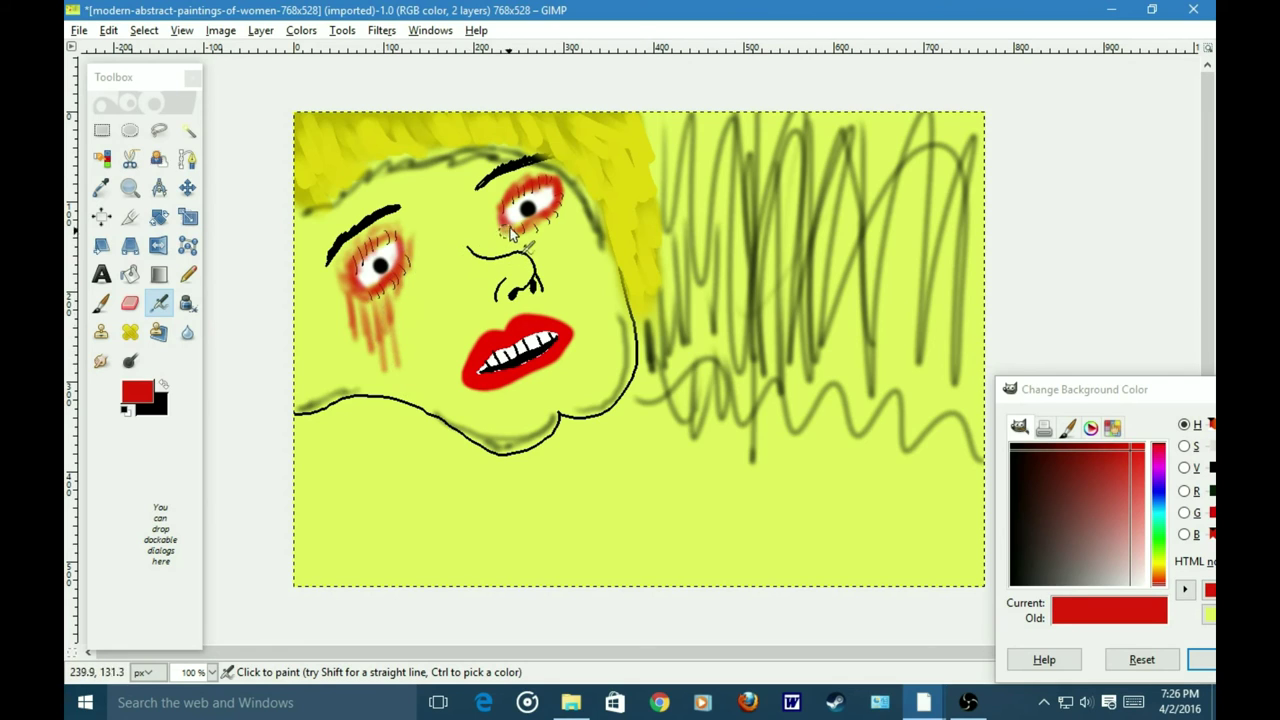
drag(535, 230, 545, 265)
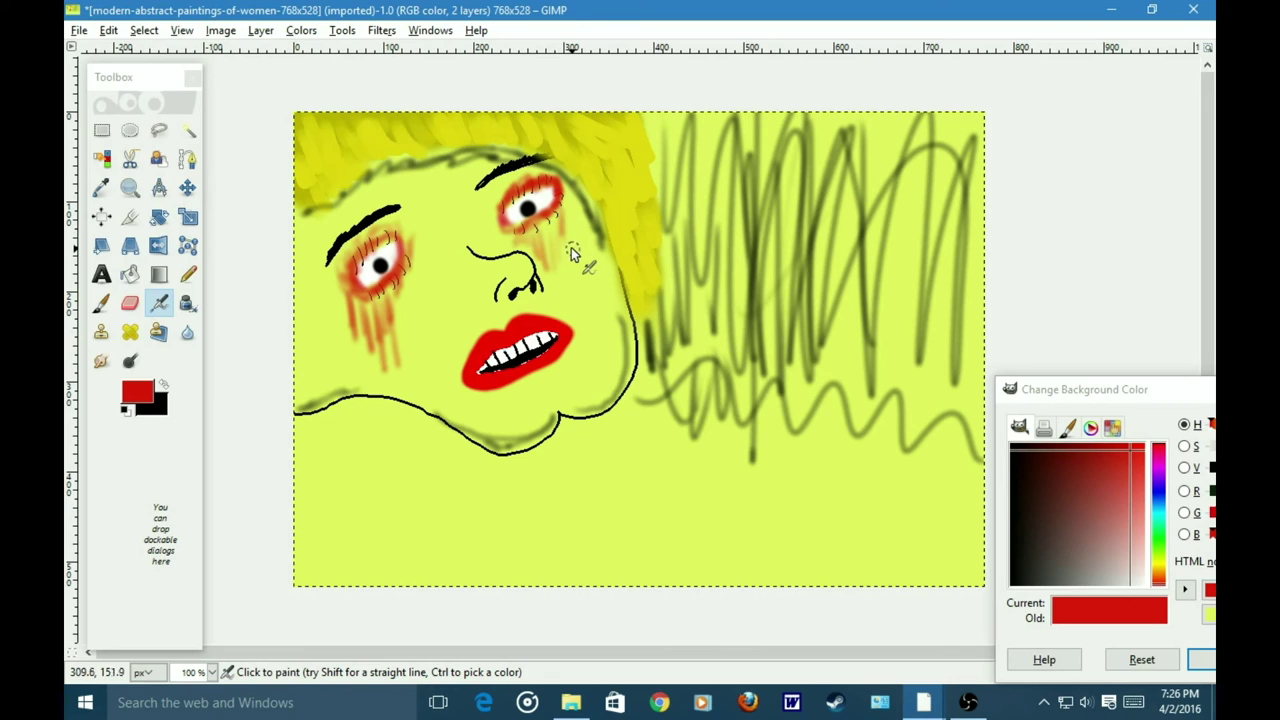
Step: Switch to black and retrace the nose's nostril outline
click(163, 384)
click(520, 290)
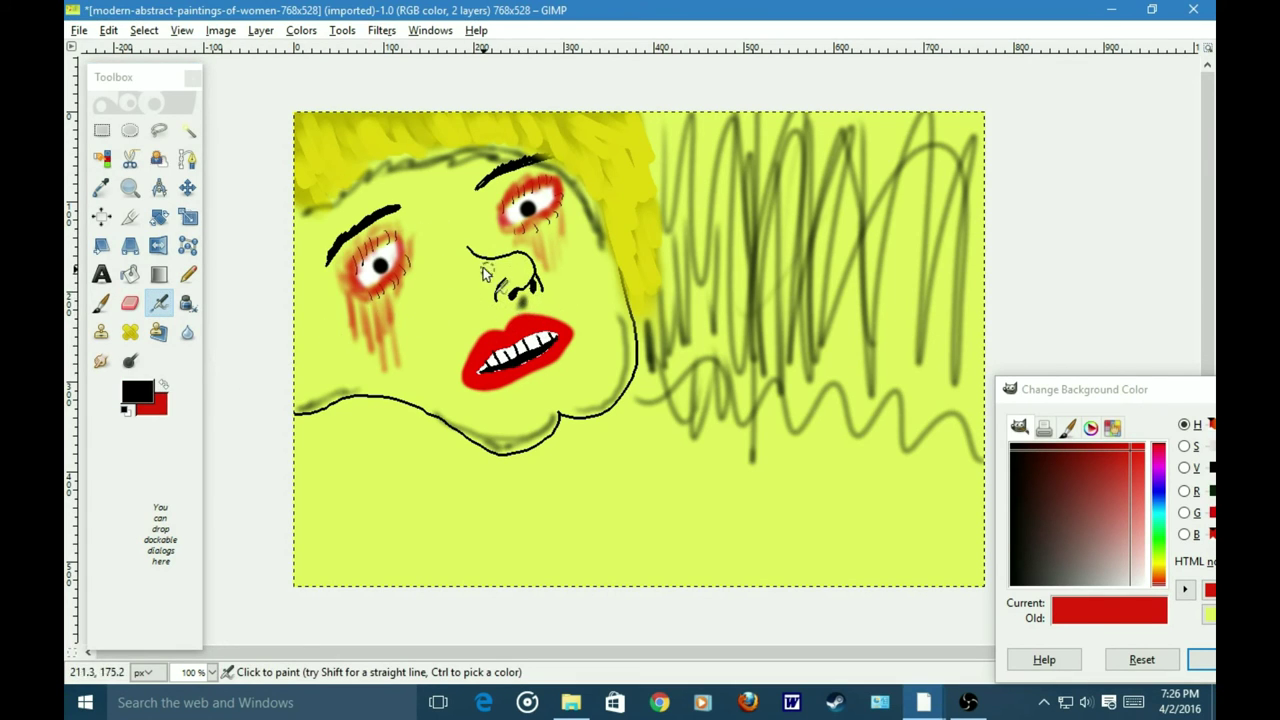
mouse_move(497, 297)
mouse_down()
mouse_move(509, 263)
mouse_move(534, 275)
mouse_up()
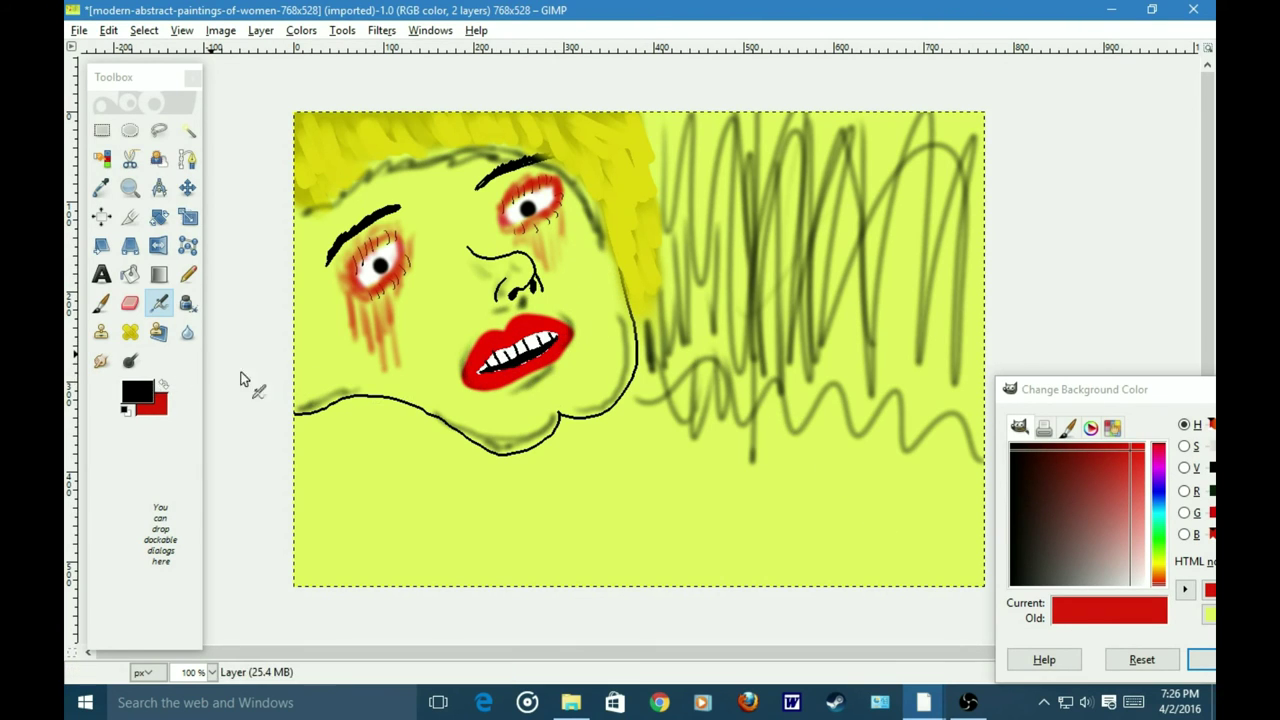
Step: Set a pale background colour and shrink the Pencil to size 1
drag(1080, 531, 1132, 573)
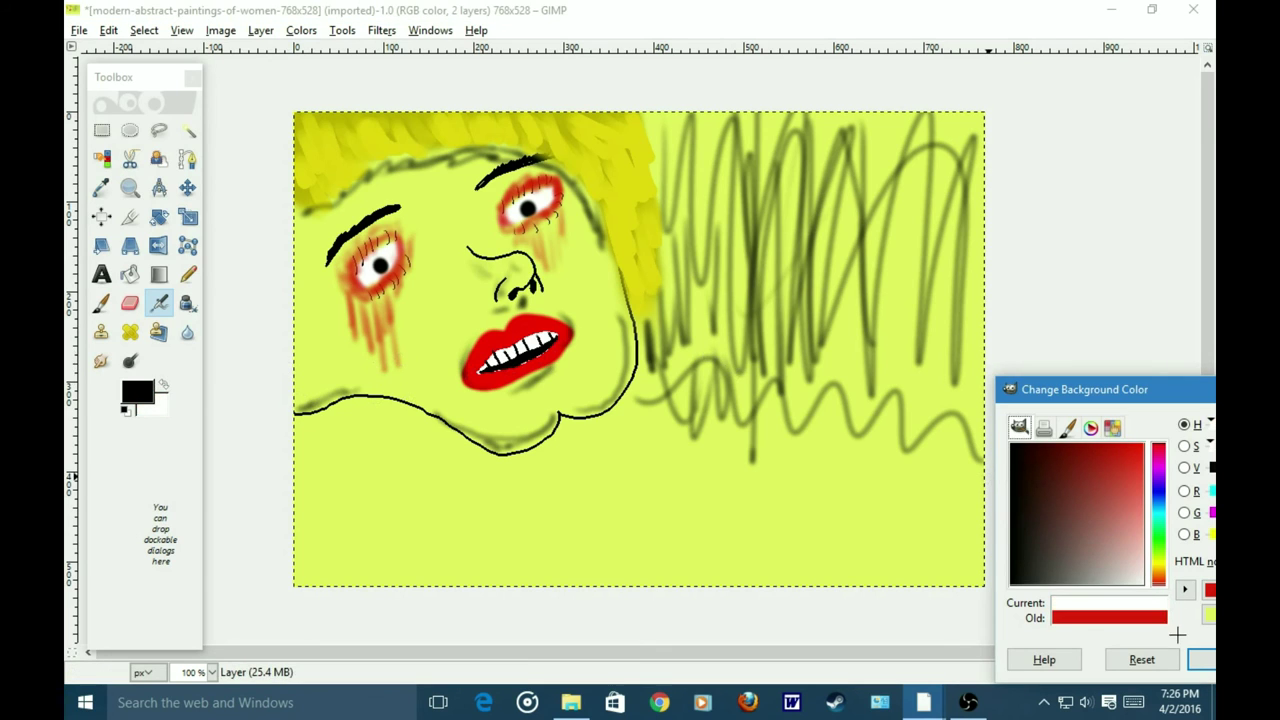
click(1200, 659)
click(187, 273)
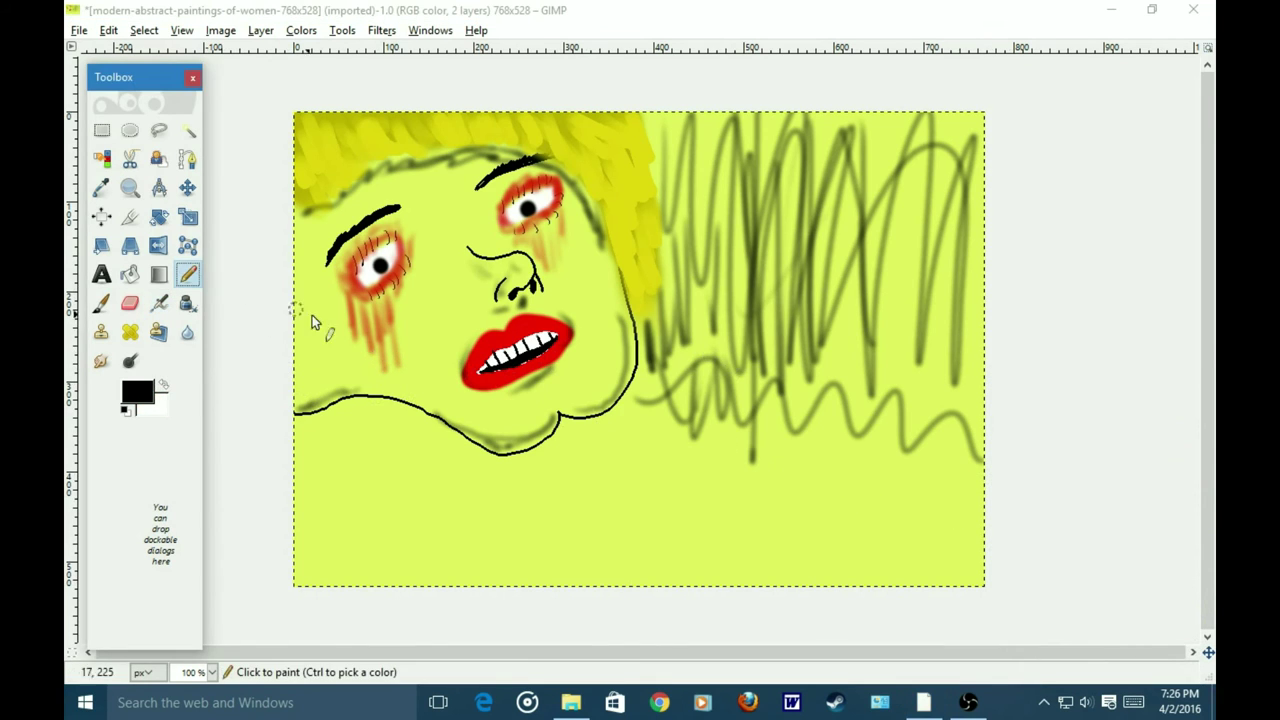
double_click(187, 273)
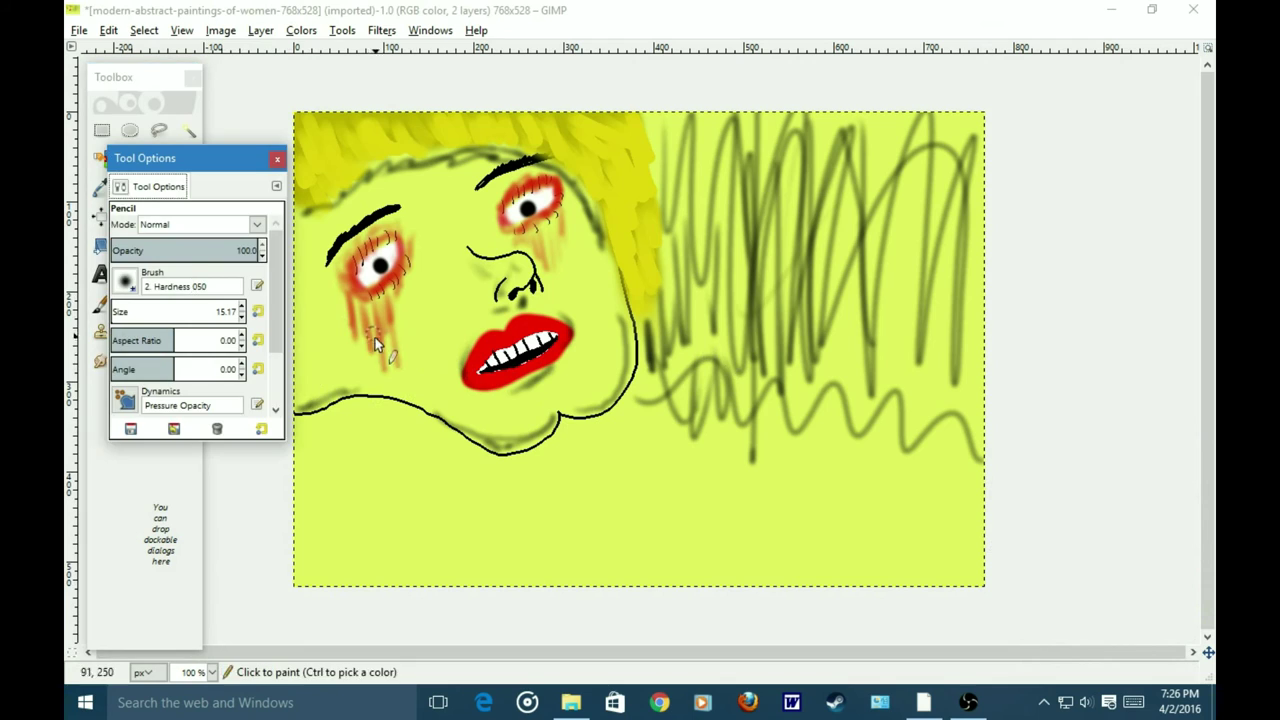
scroll(113, 313, up, 5)
click(113, 313)
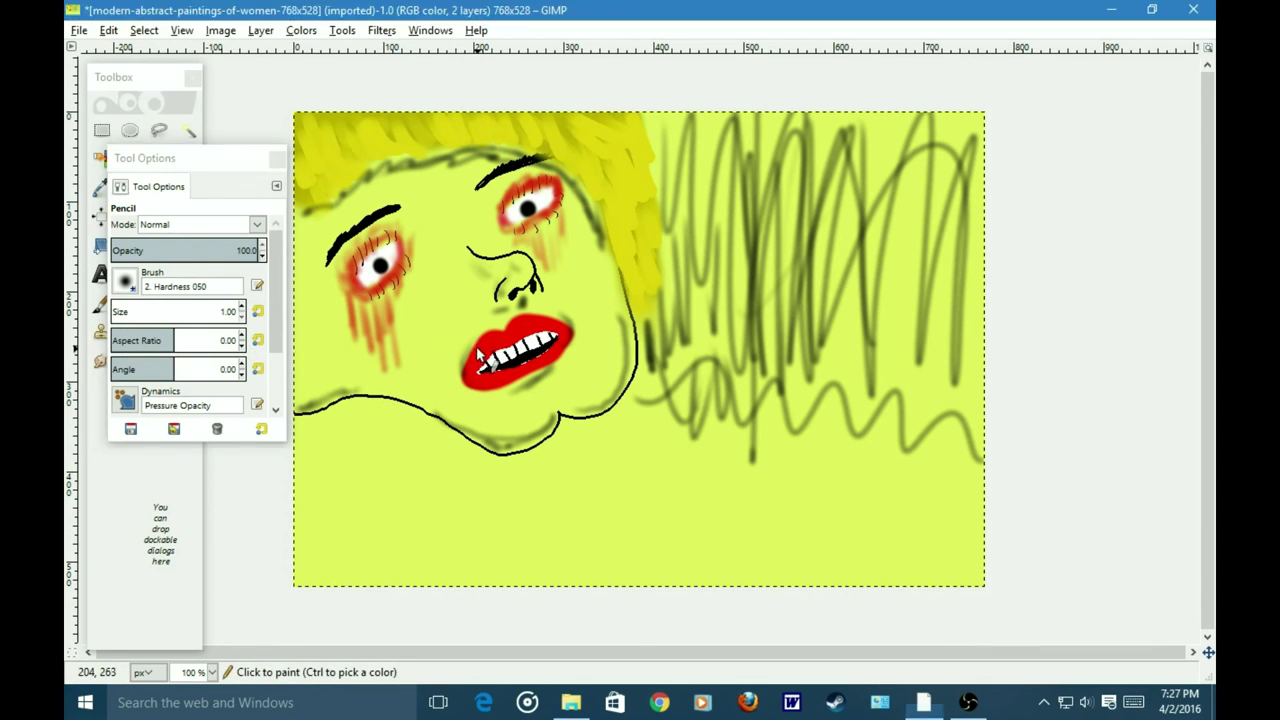
Step: Make white the paint colour and sketch fine highlight lines on the teeth and lips
drag(478, 353, 483, 358)
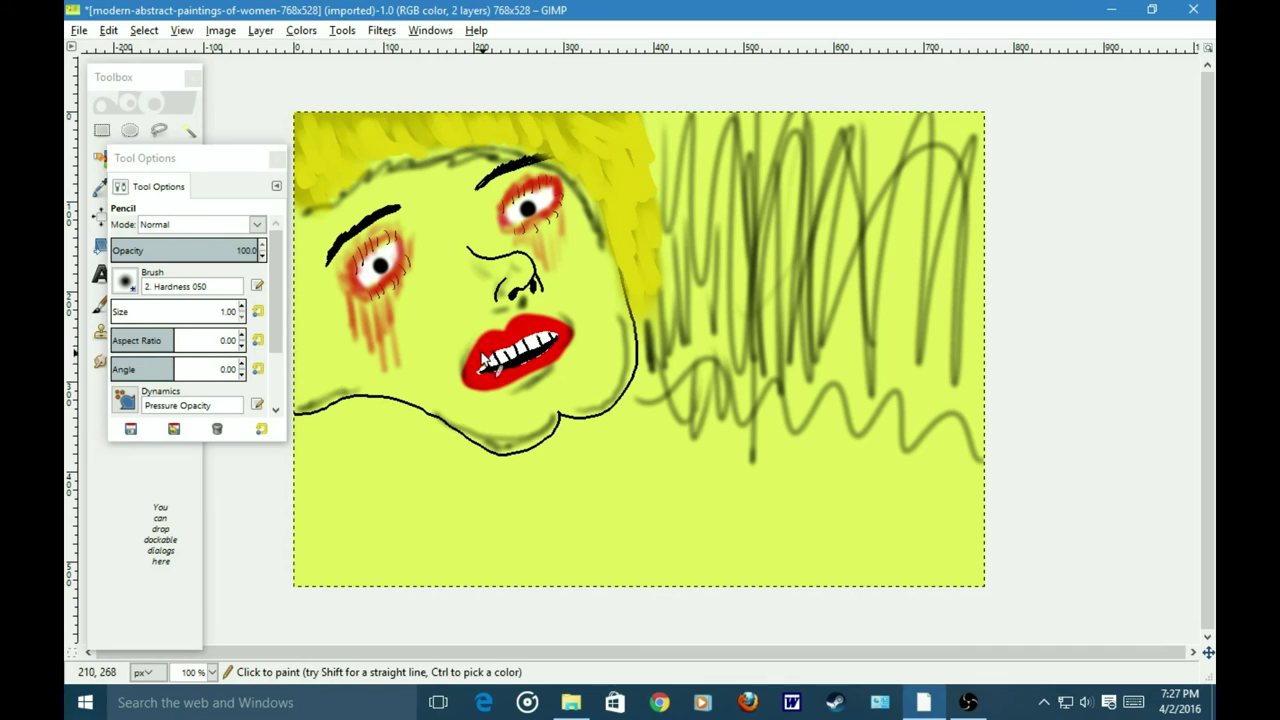
ctrl+click(496, 303)
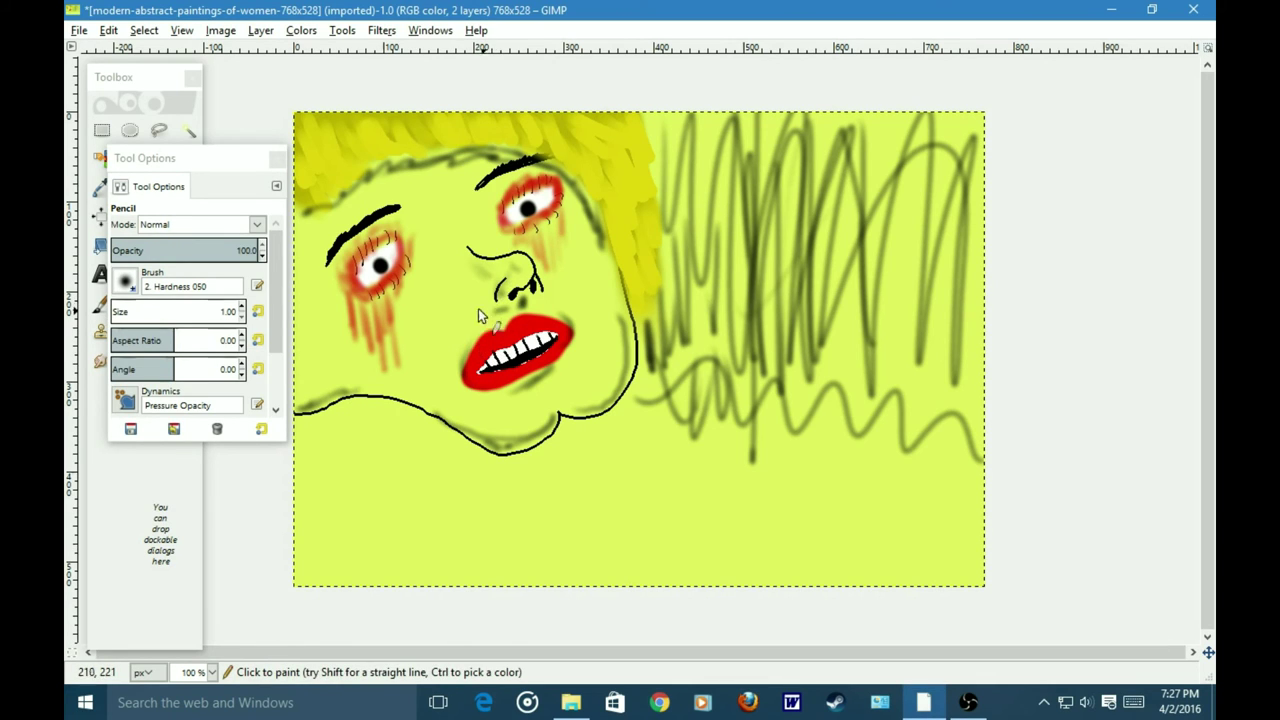
drag(223, 160, 137, 267)
click(162, 385)
click(480, 354)
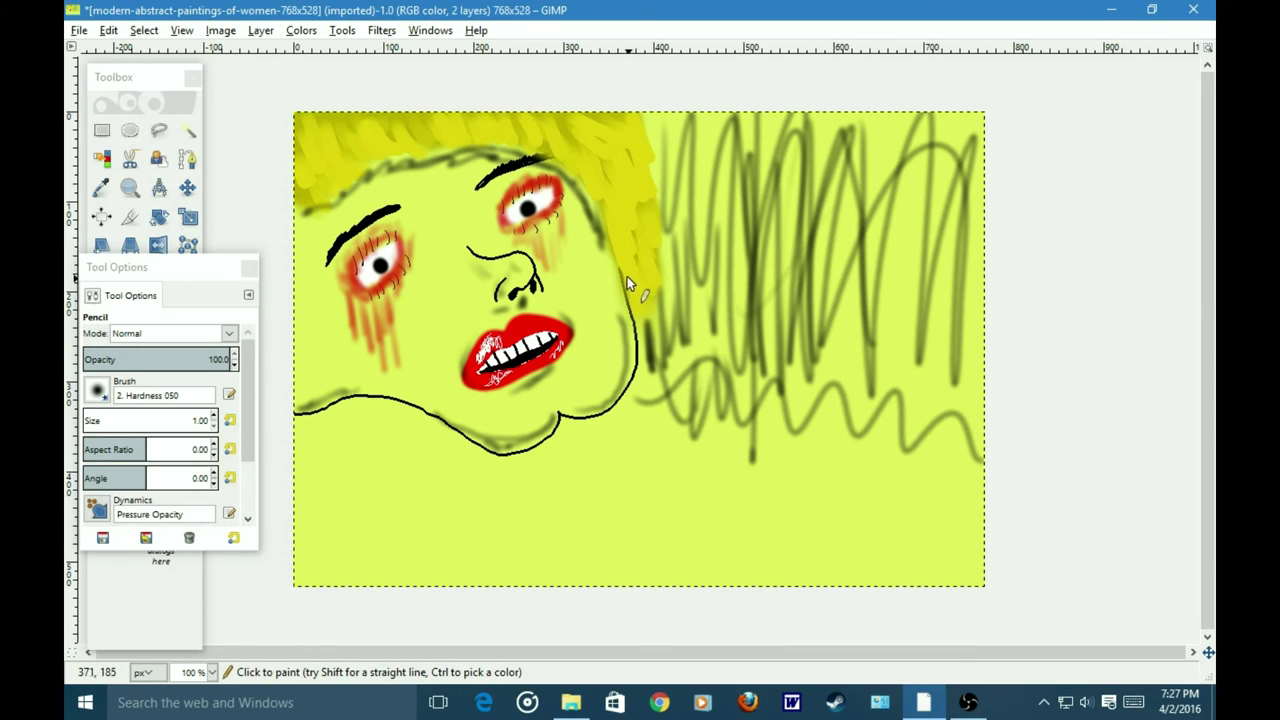
Step: Select the Eraser and raise its size to several hundred pixels
click(249, 267)
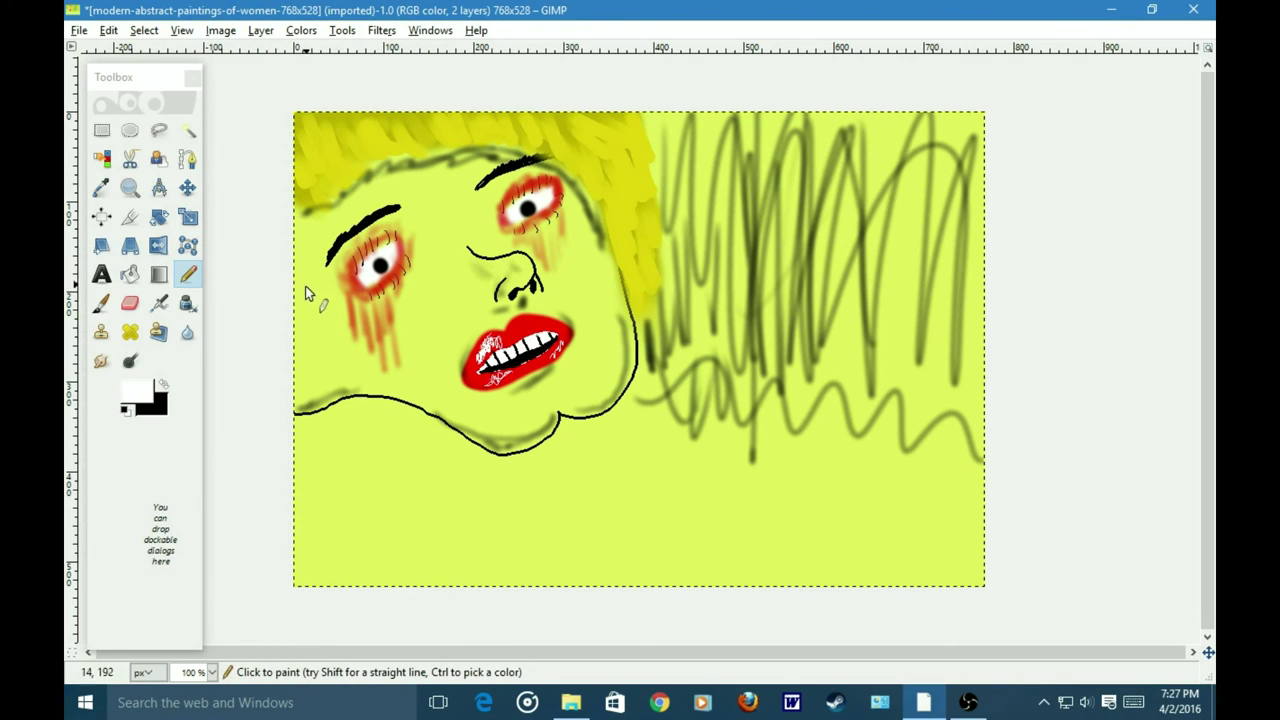
click(130, 303)
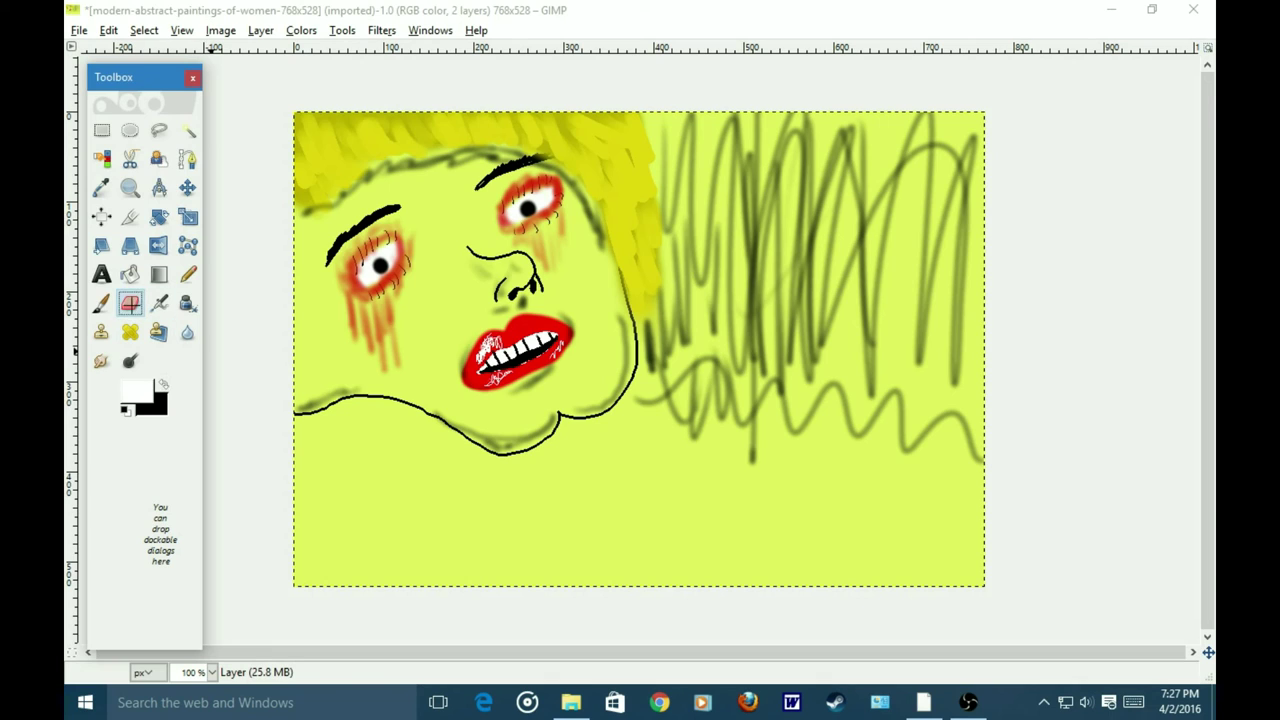
double_click(131, 303)
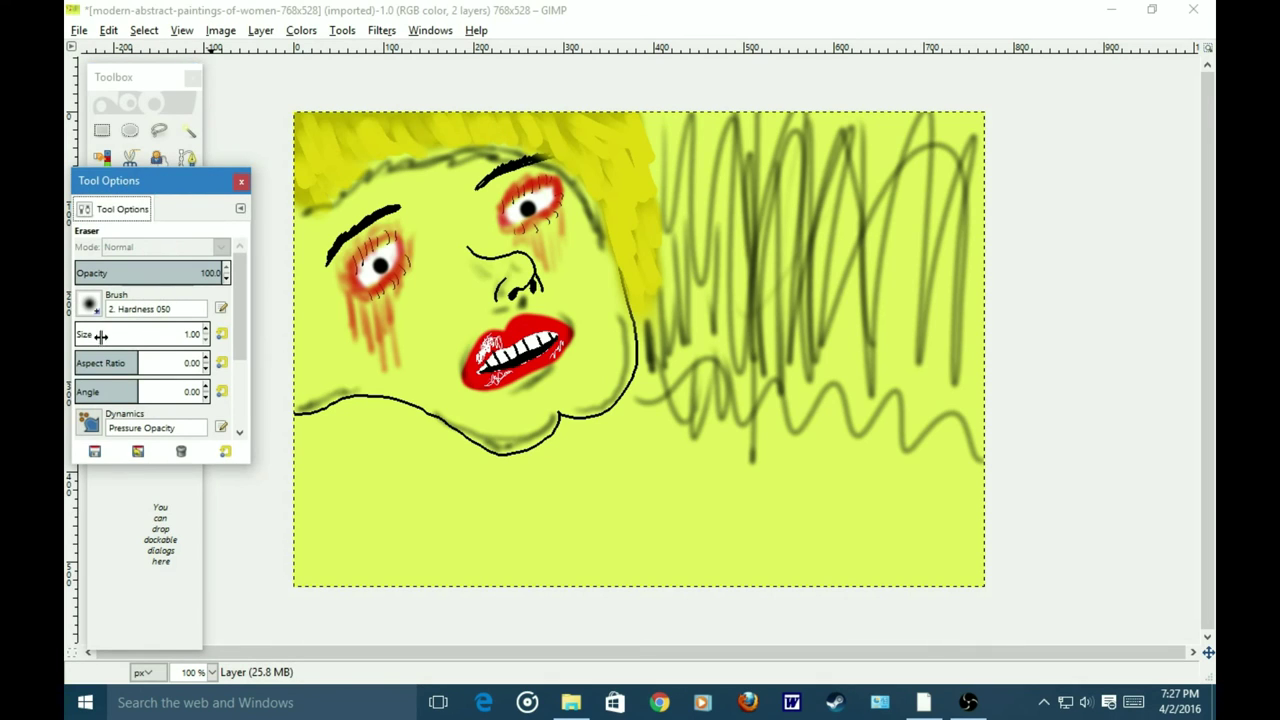
drag(100, 334, 181, 326)
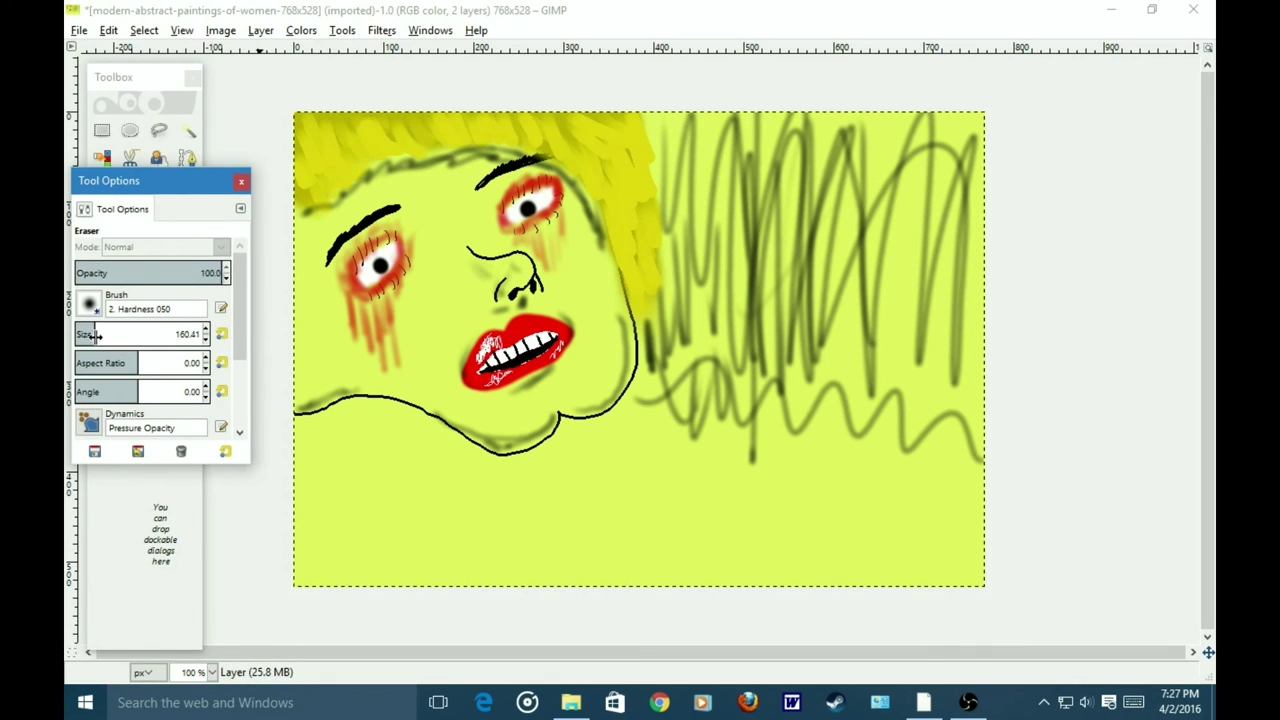
drag(230, 314, 874, 337)
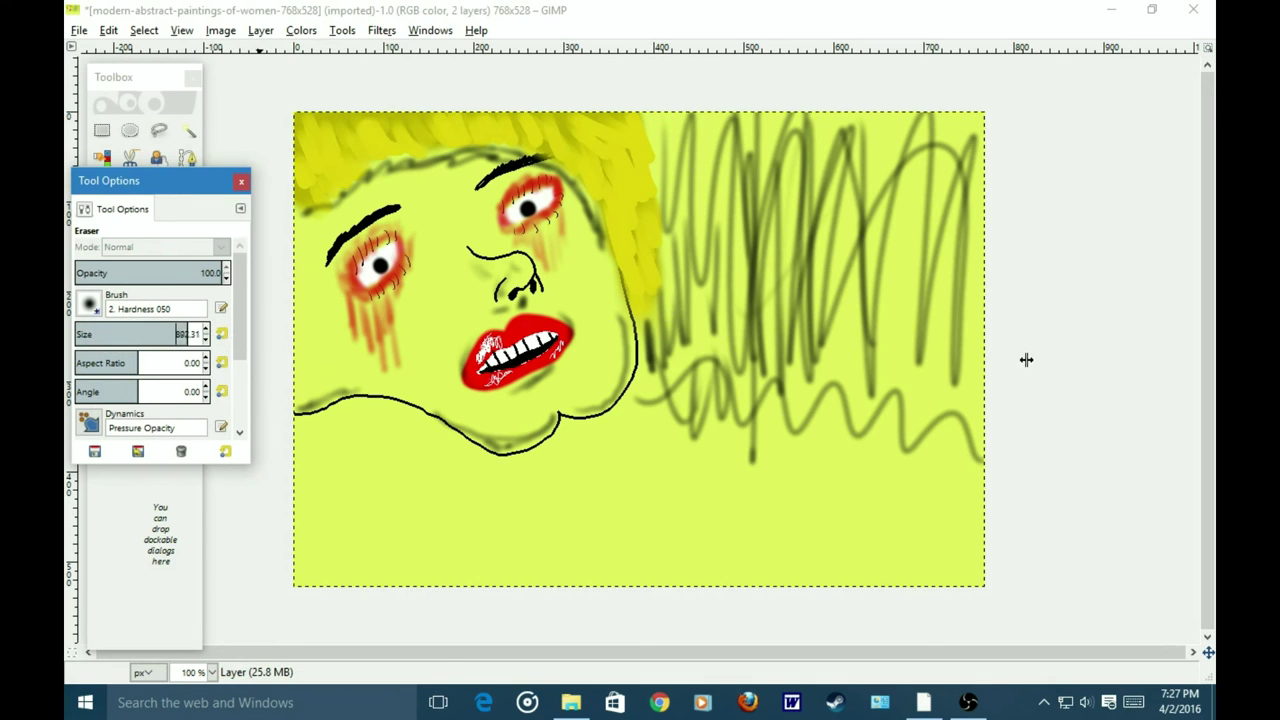
drag(1044, 356, 223, 362)
Step: Erase most of the cartoon face layer to reveal the painting of the woman beneath
click(240, 182)
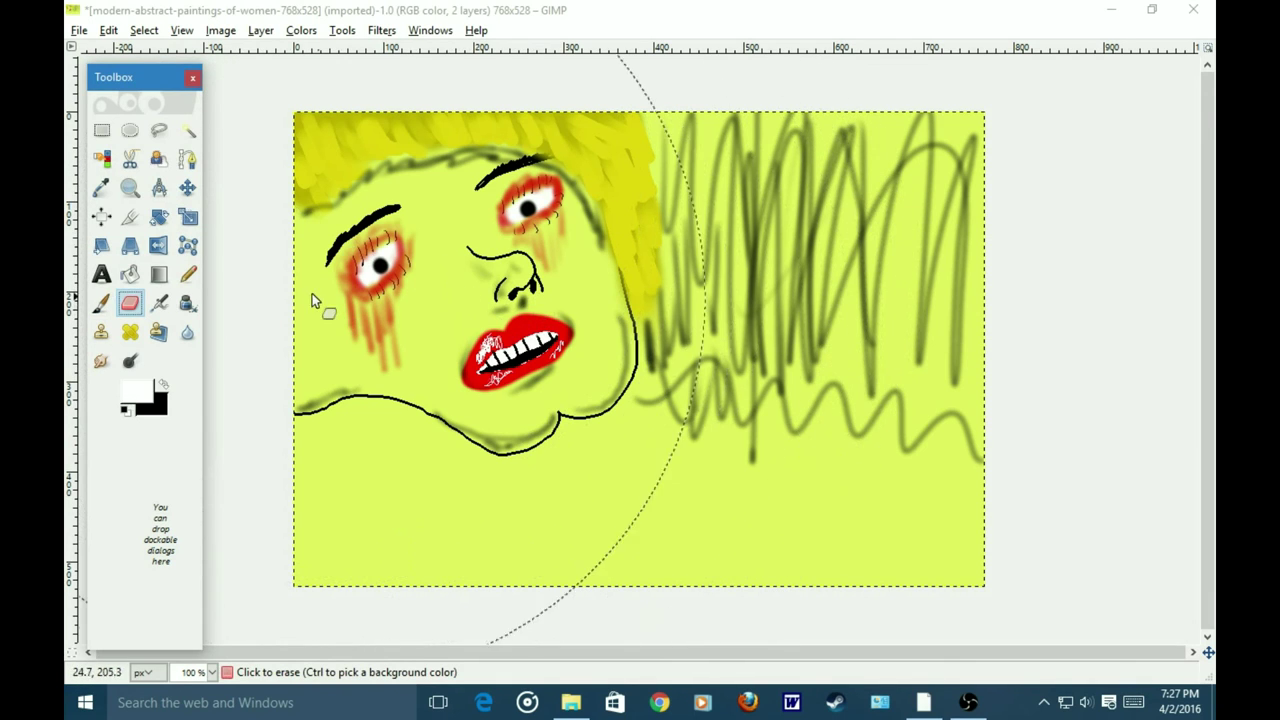
click(217, 288)
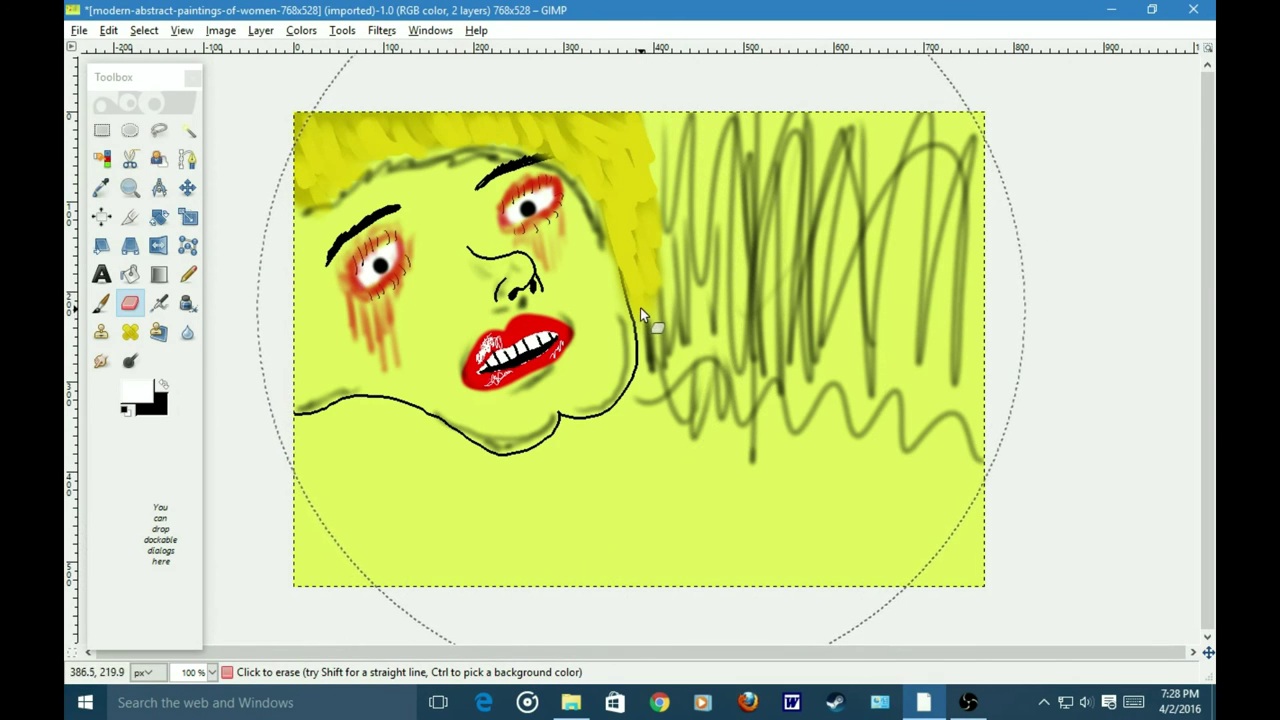
mouse_move(610, 330)
mouse_down()
mouse_move(591, 307)
mouse_move(365, 188)
mouse_move(357, 450)
mouse_move(520, 440)
mouse_move(837, 343)
mouse_move(928, 500)
mouse_move(933, 470)
mouse_up()
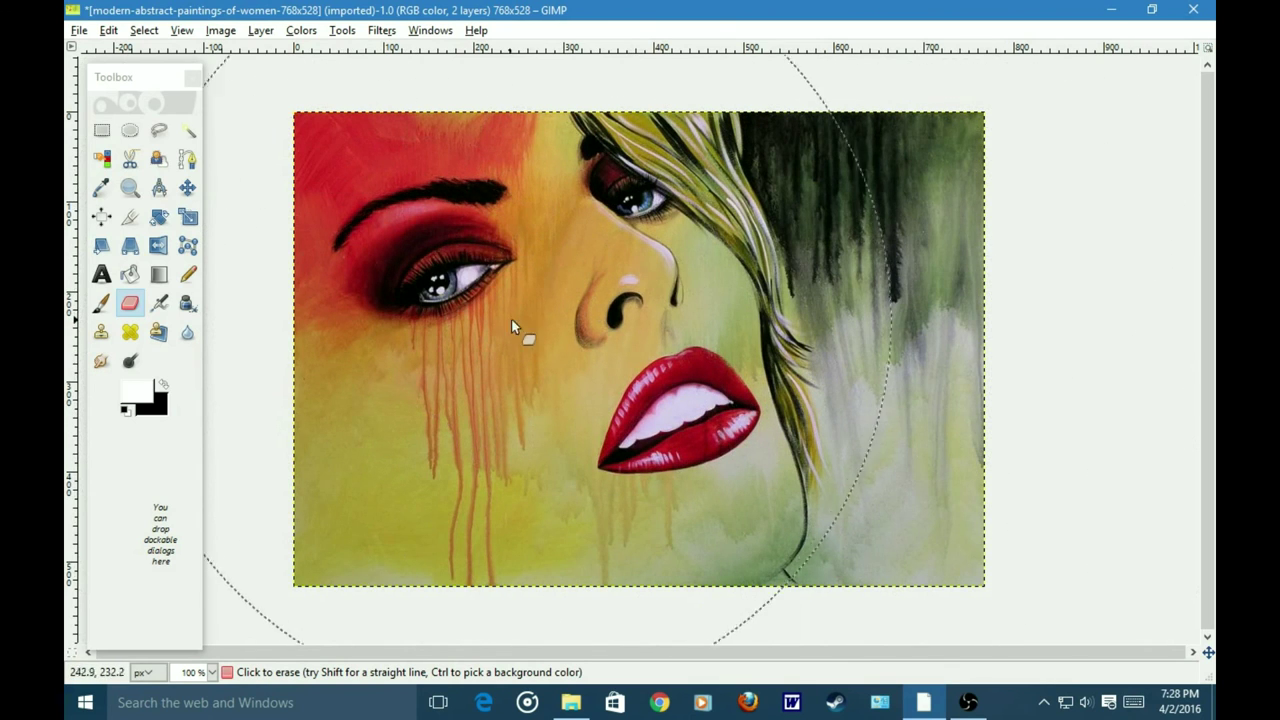
Step: Erase the leftover pale blob beside the nose, then return to the Pencil tool
click(668, 271)
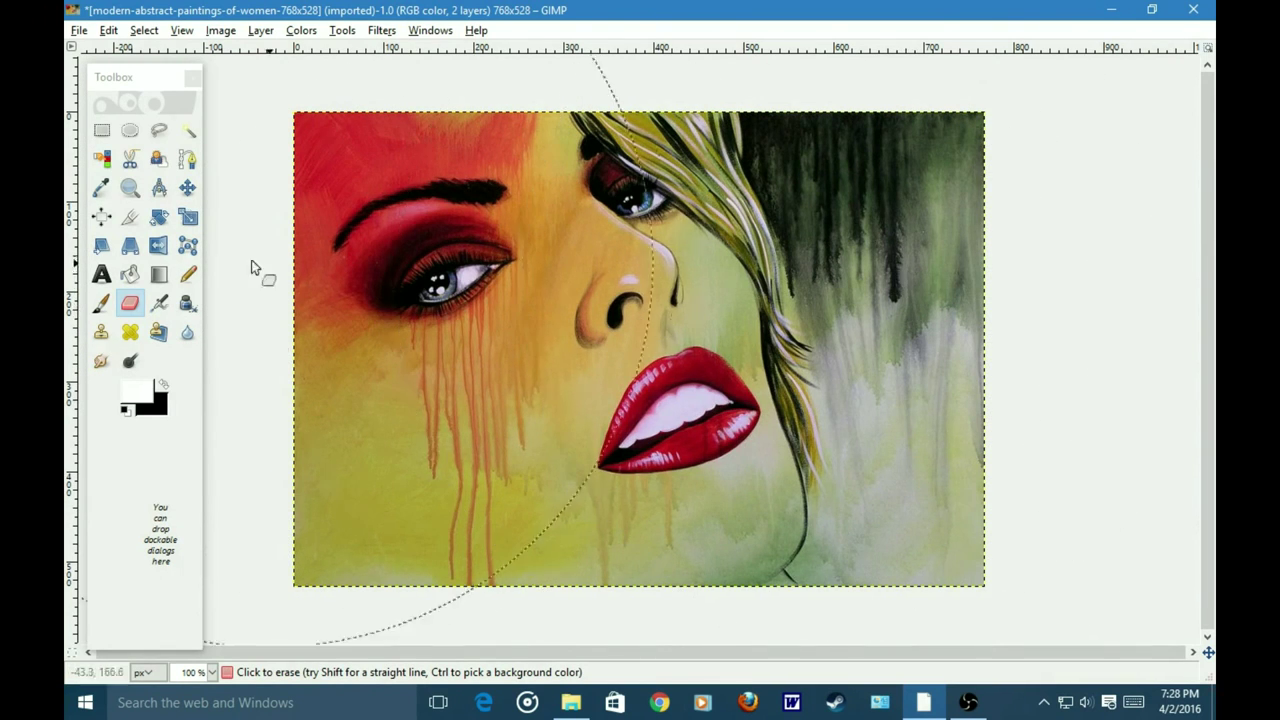
click(188, 274)
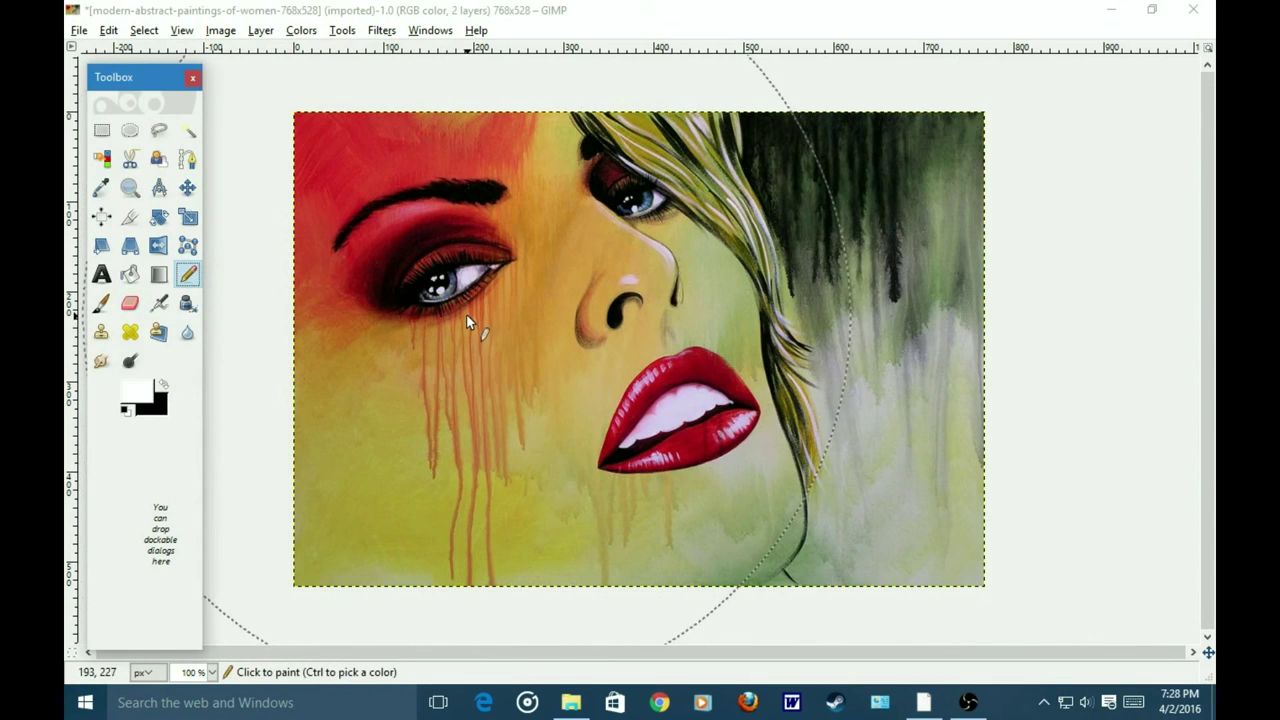
click(253, 216)
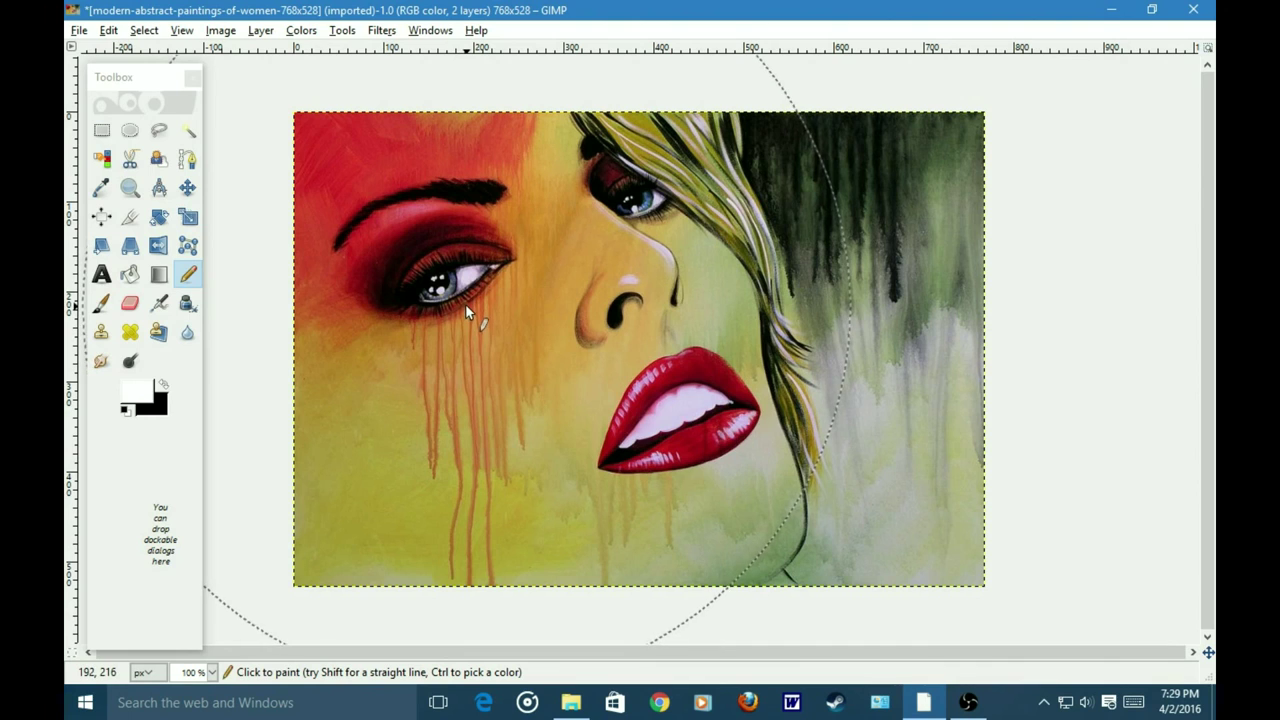
Step: Paint white over the entire image, then switch to the Paintbrush with black as the paint colour
mouse_move(497, 328)
mouse_down()
mouse_move(554, 327)
mouse_move(547, 296)
mouse_move(863, 329)
mouse_up()
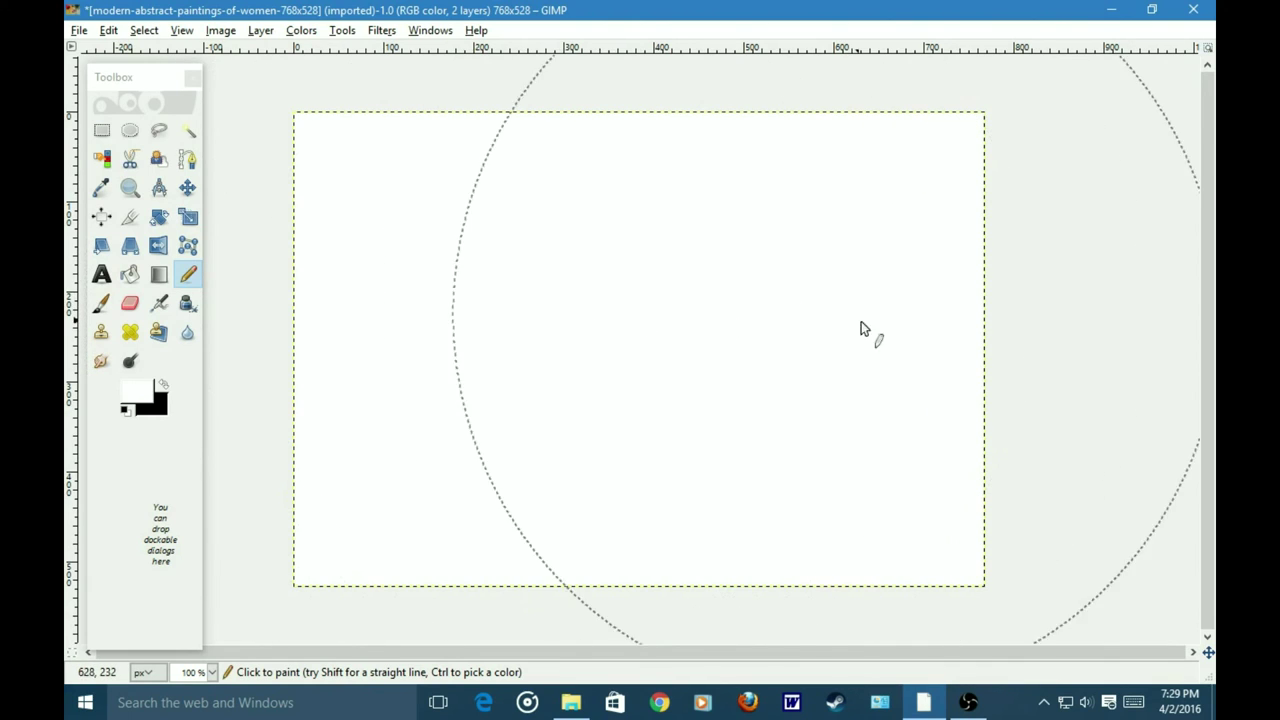
click(101, 303)
click(477, 269)
click(163, 385)
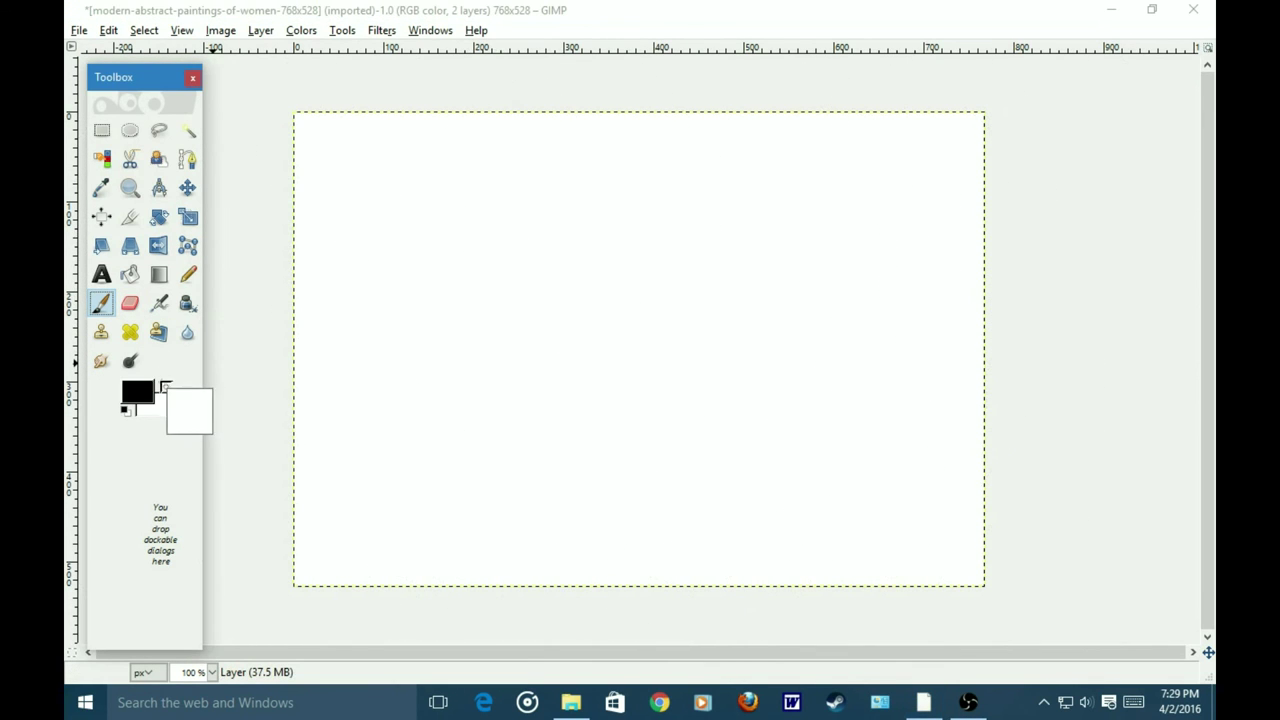